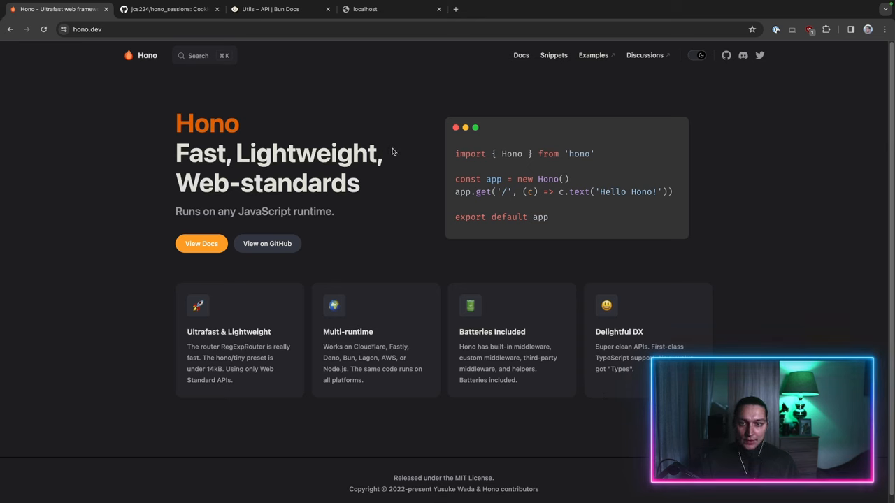
Leave the Hono homepage example and switch to WebStorm's Hono starter code
{"action": "key", "text": "alt+Tab"}
Recall 'bun create hono bun-hono-sessions' in the terminal, cancel it with Ctrl+C, and show the project tree
{"action": "left_click", "coordinate": [392, 151]}
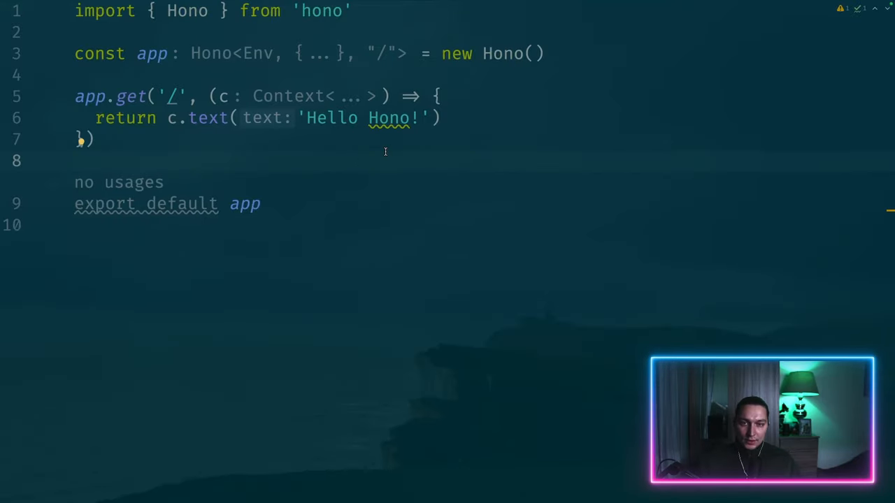
{"action": "key", "text": "alt+F12"}
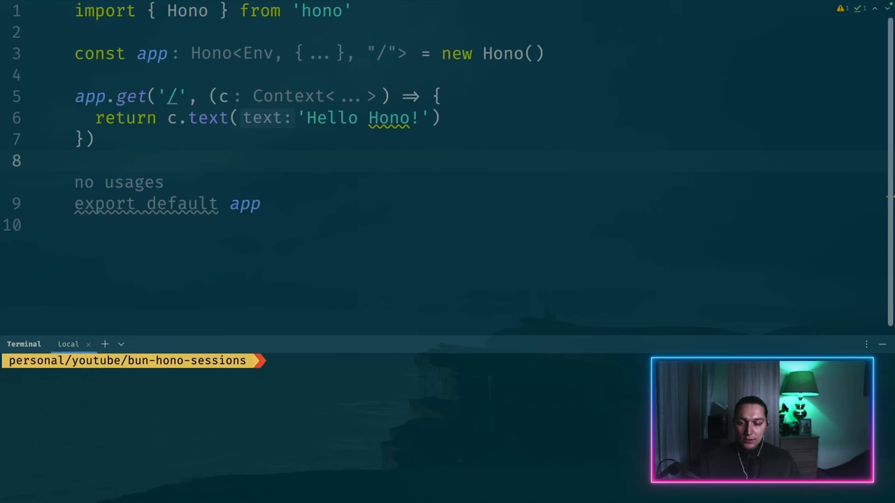
{"action": "type", "text": "bun "}
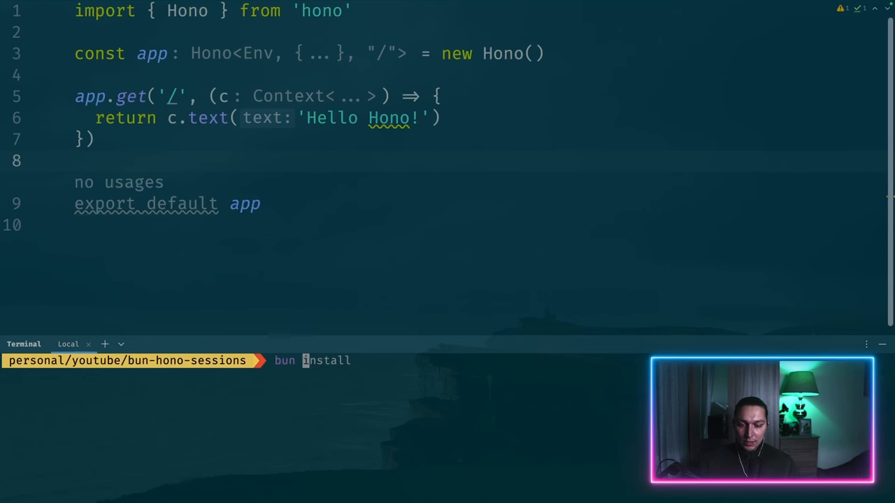
{"action": "type", "text": "cr"}
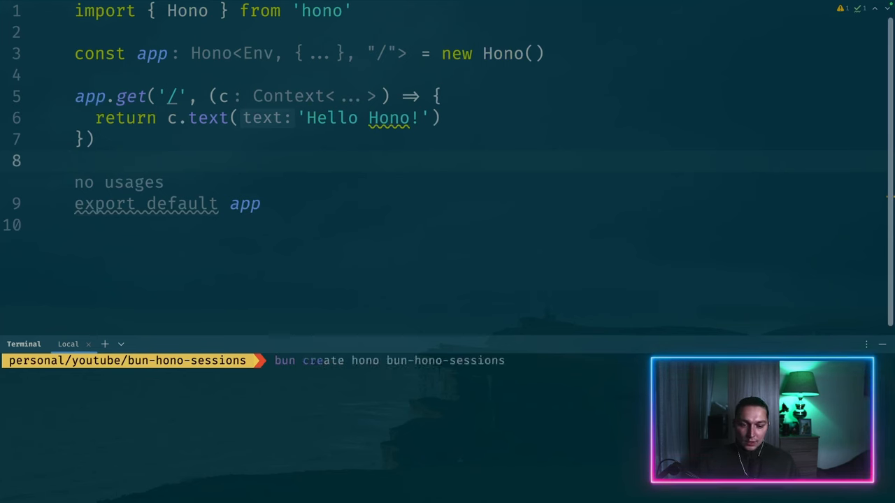
{"action": "key", "text": "Right"}
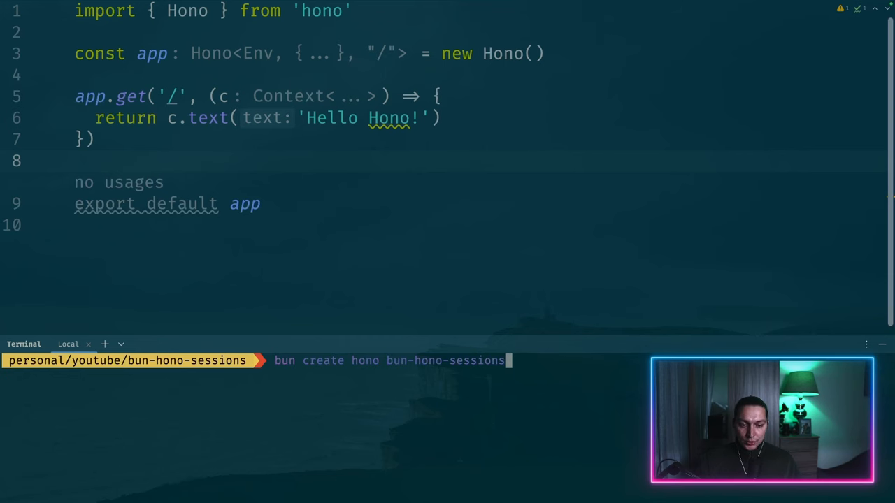
{"action": "key", "text": "ctrl+c"}
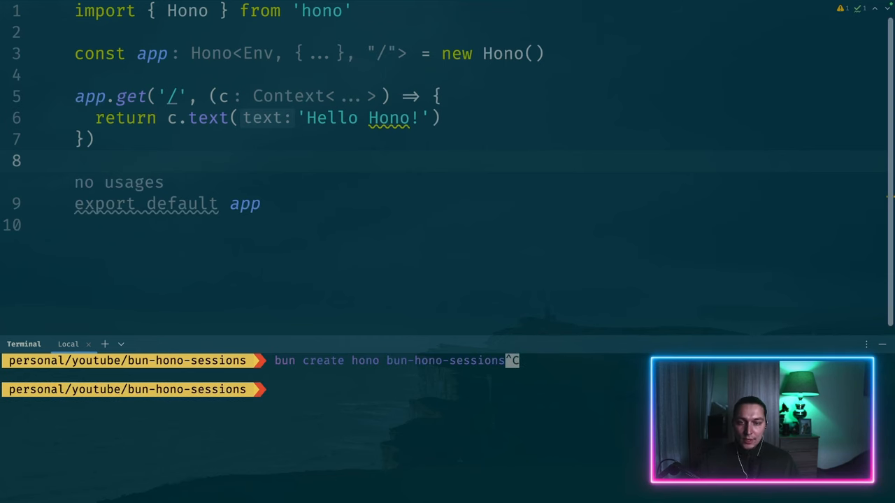
{"action": "key", "text": "Escape"}
{"action": "key", "text": "alt+1"}
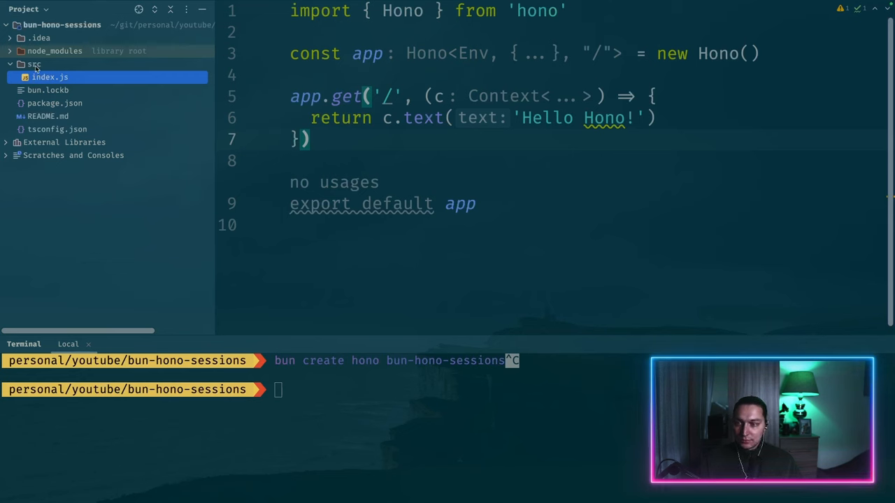
{"action": "mouse_move", "coordinate": [49, 77]}
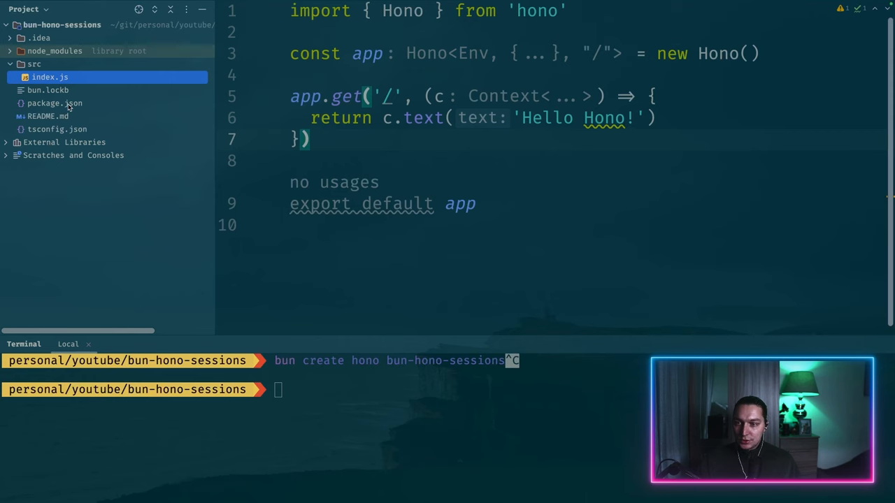
{"action": "double_click", "coordinate": [55, 103]}
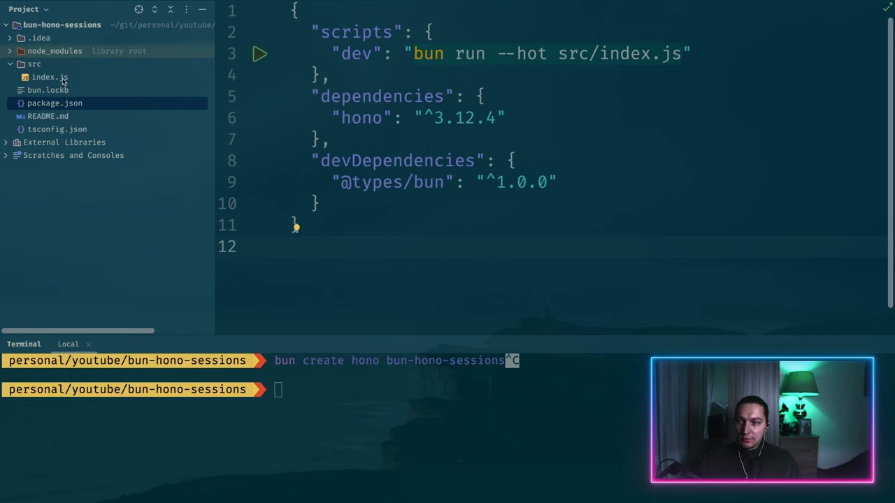
{"action": "left_click_drag", "start_coordinate": [600, 56], "coordinate": [682, 56]}
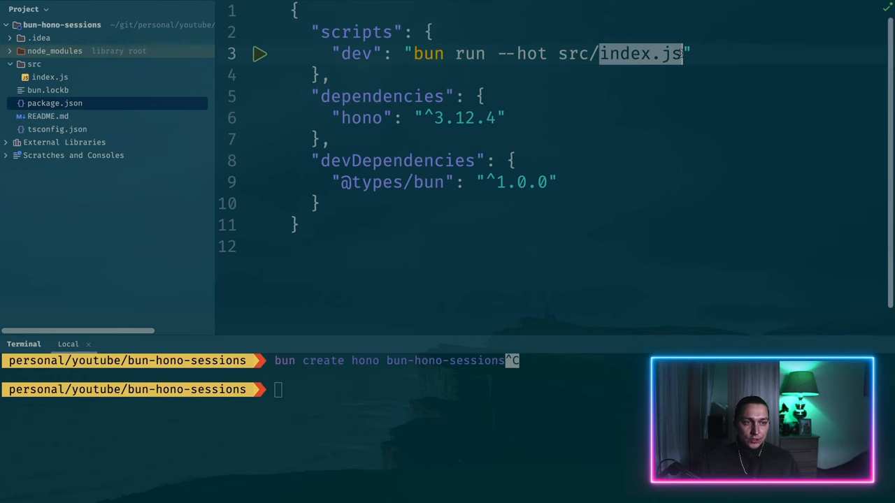
{"action": "key", "text": "End"}
{"action": "key", "text": "Left"}
{"action": "key", "text": "shift+Left"}
{"action": "type", "text": "y"}
{"action": "key", "text": "BackSpace"}
{"action": "type", "text": "t"}
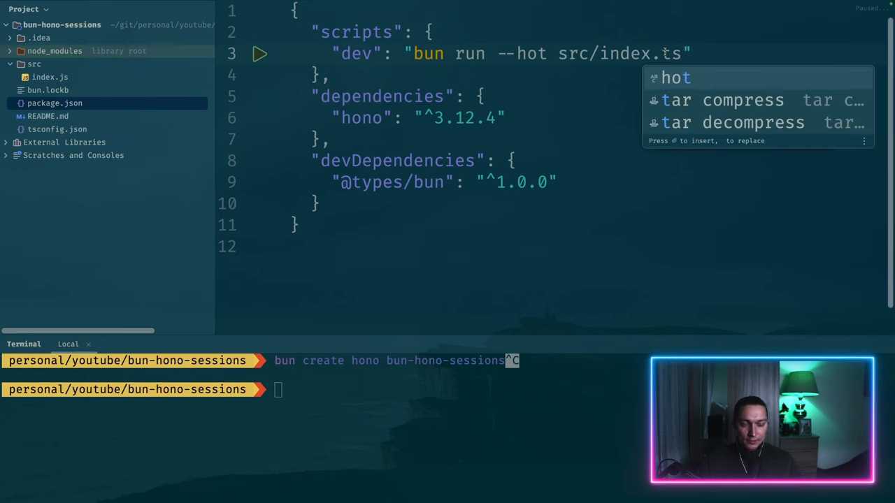
{"action": "key", "text": "BackSpace"}
{"action": "type", "text": "j"}
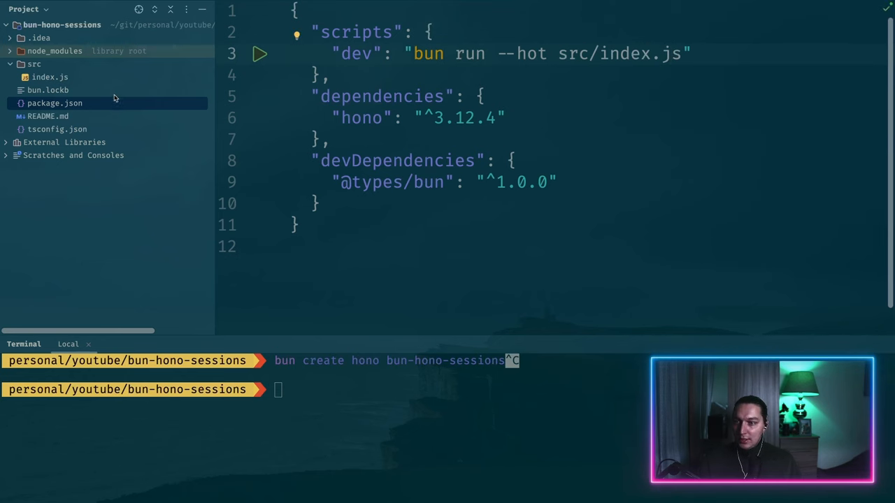
{"action": "double_click", "coordinate": [50, 77]}
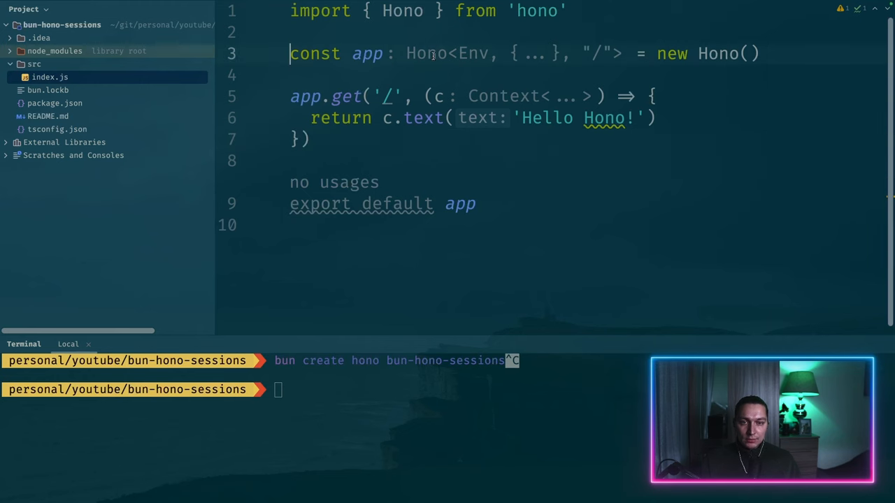
Review index.js: the app variable, the root GET route and its 'Hello Hono!' response
{"action": "double_click", "coordinate": [367, 54]}
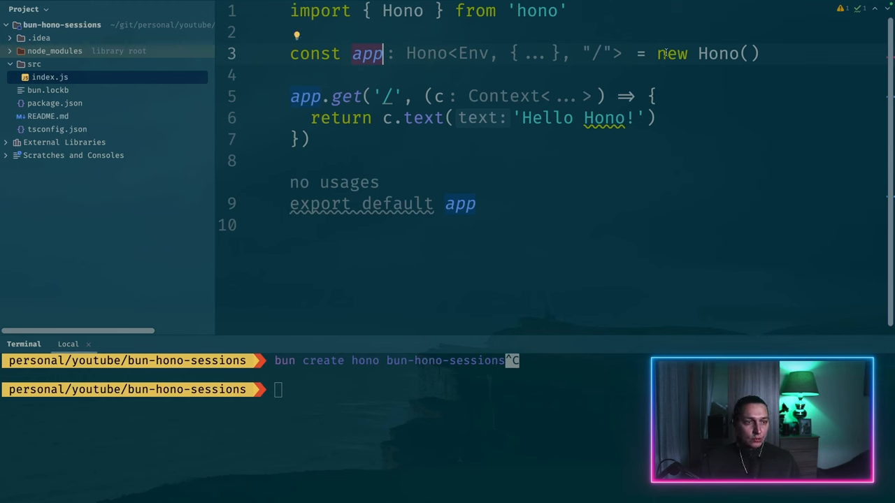
{"action": "left_click", "coordinate": [760, 54]}
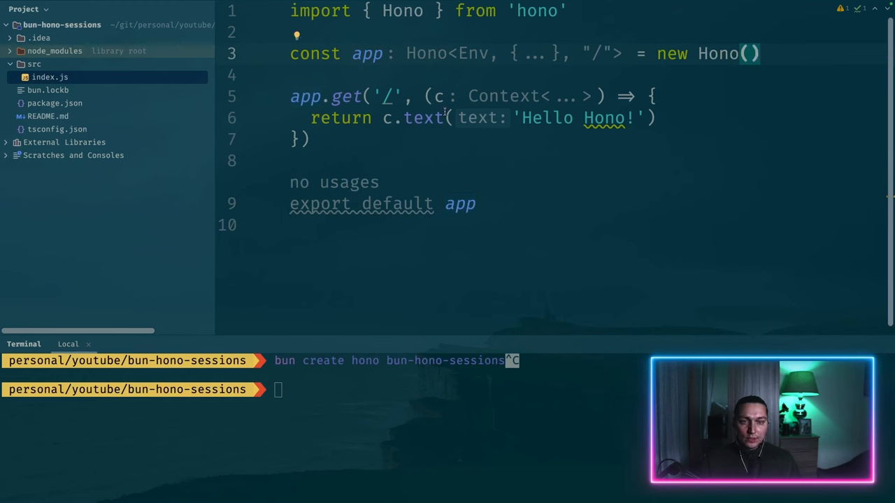
{"action": "left_click_drag", "start_coordinate": [282, 93], "coordinate": [330, 143]}
{"action": "left_click", "coordinate": [330, 142]}
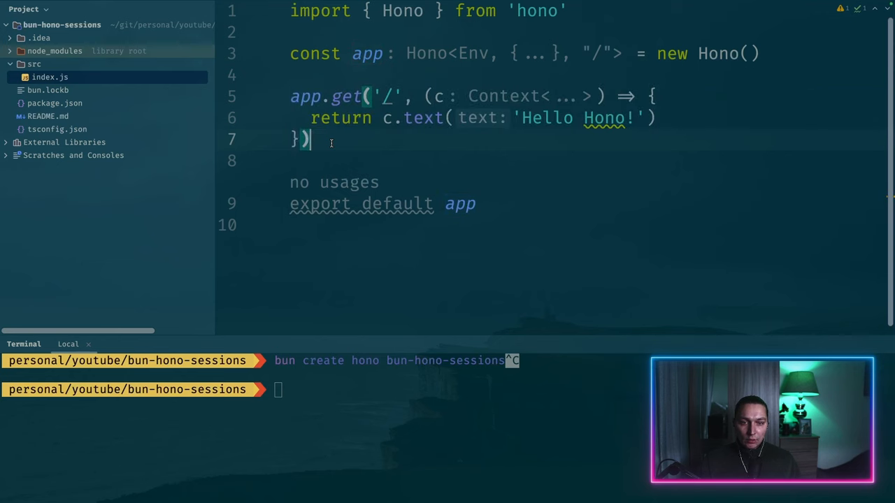
{"action": "left_click", "coordinate": [389, 97]}
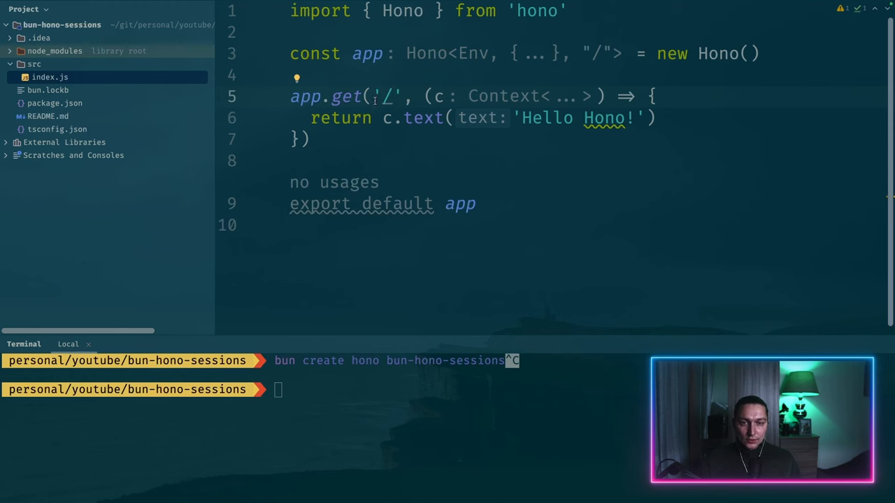
{"action": "left_click_drag", "start_coordinate": [532, 119], "coordinate": [603, 119]}
{"action": "left_click", "coordinate": [602, 119]}
Run 'bun run dev' in the terminal to serve on localhost:3000, then switch to Chrome
{"action": "left_click", "coordinate": [334, 390]}
{"action": "type", "text": "bu"}
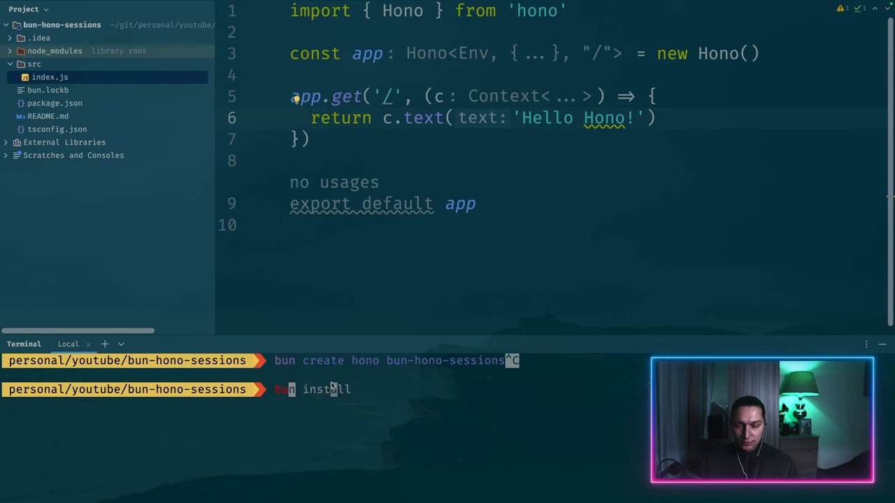
{"action": "type", "text": "n run"}
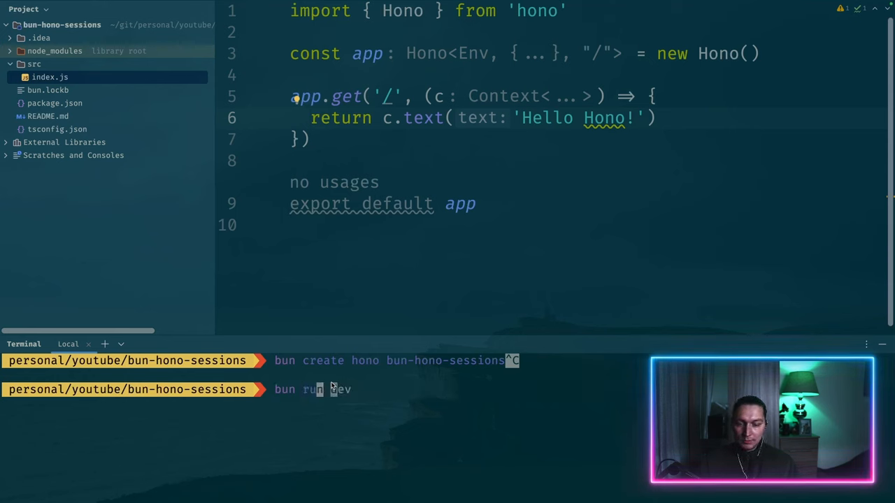
{"action": "type", "text": " dev"}
{"action": "key", "text": "Return"}
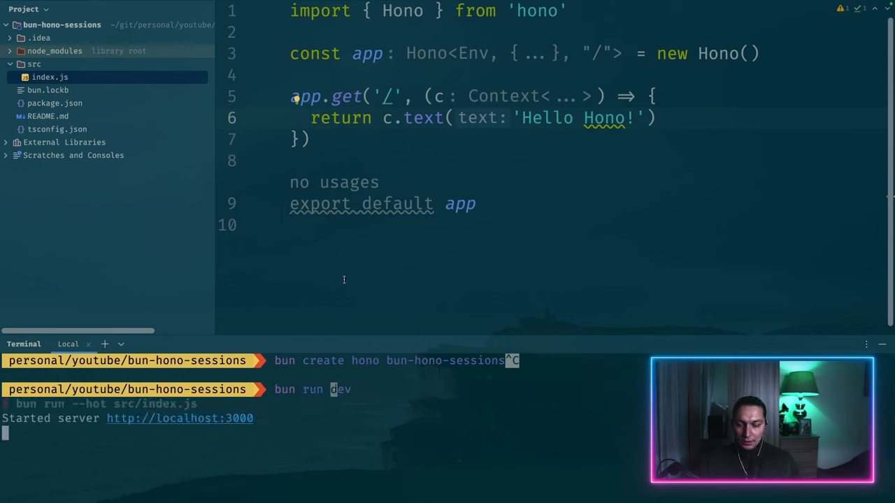
{"action": "key", "text": "super+Right"}
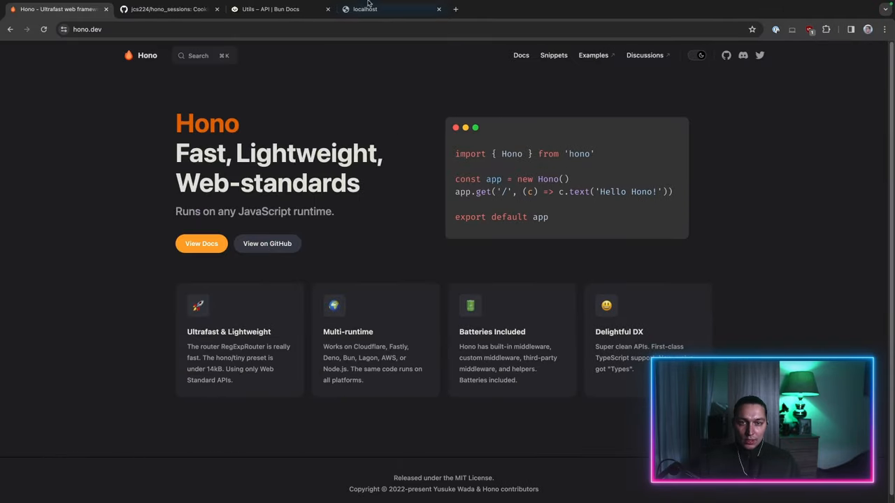
Reload the localhost:3000 tab and confirm it shows 'Hello Hono!'
{"action": "left_click", "coordinate": [365, 9]}
{"action": "left_click", "coordinate": [43, 28]}
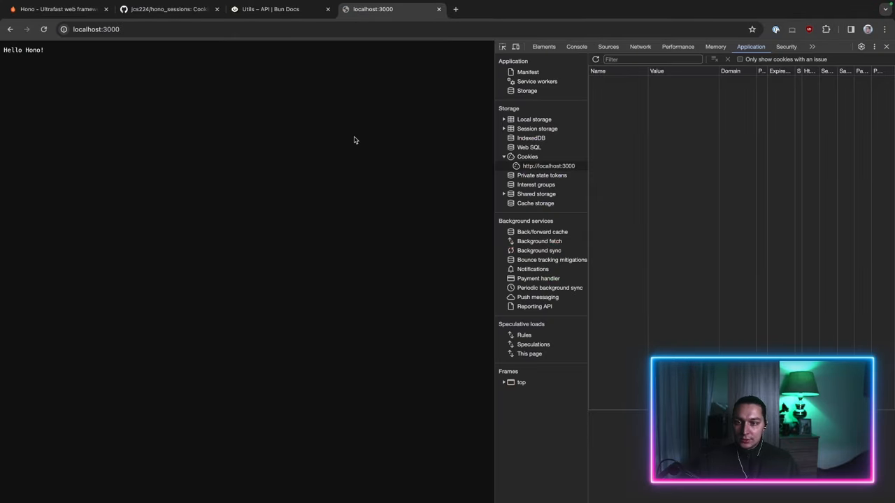
{"action": "left_click_drag", "start_coordinate": [3, 50], "coordinate": [70, 53]}
{"action": "left_click", "coordinate": [287, 145]}
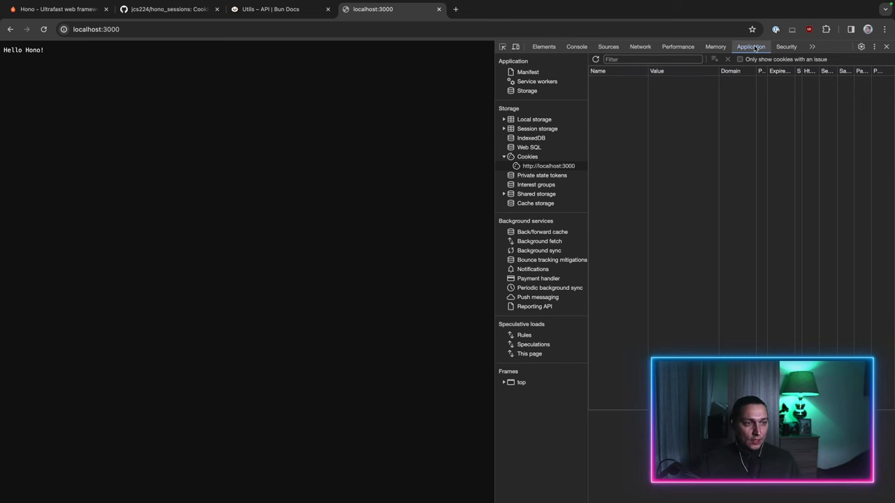
Check in DevTools that localhost:3000 stores no cookies yet, then return to WebStorm
{"action": "left_click", "coordinate": [538, 167]}
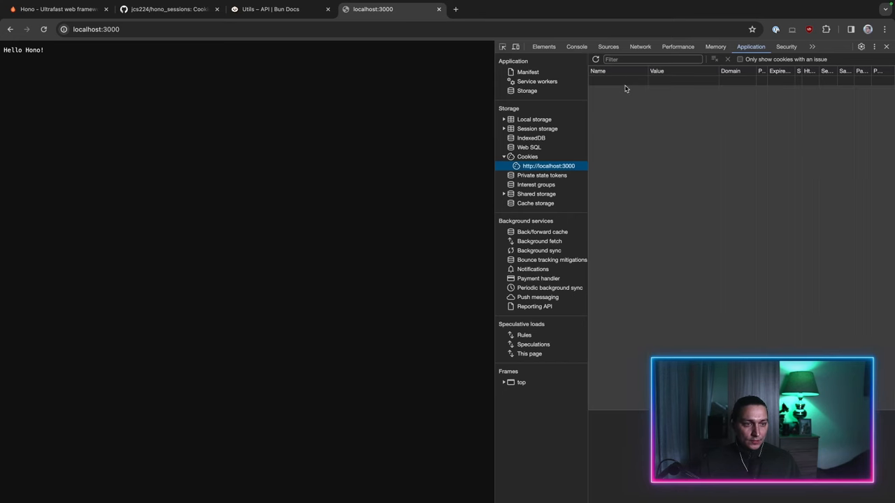
{"action": "left_click", "coordinate": [622, 98]}
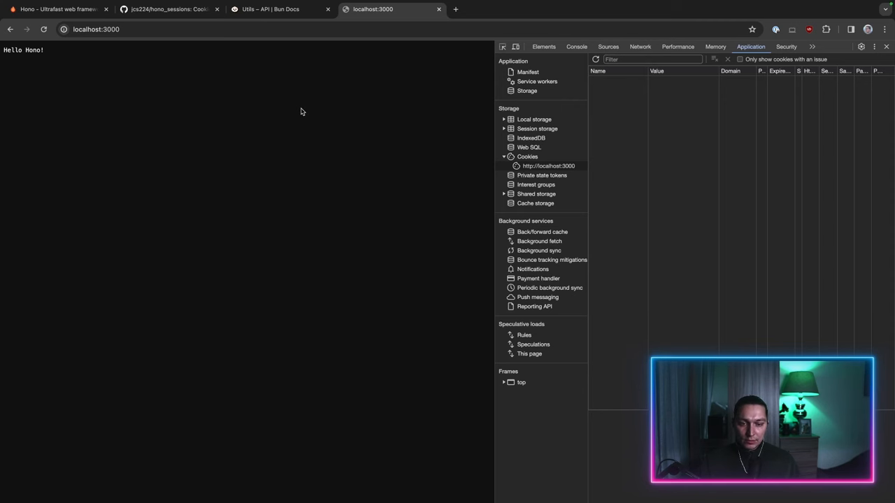
{"action": "key", "text": "alt+Tab"}
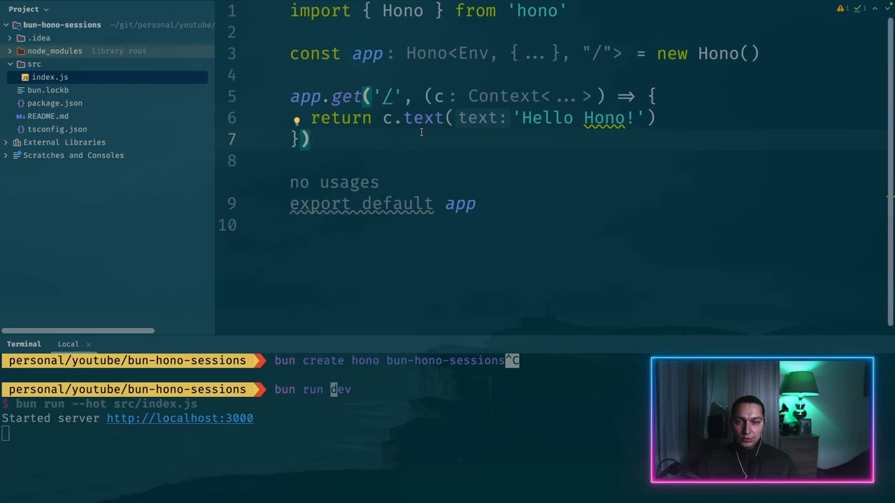
Chain a .get('/set-cookie') route whose handler returns c.text('done')
{"action": "key", "text": "Return"}
{"action": "type", "text": ".get('"}
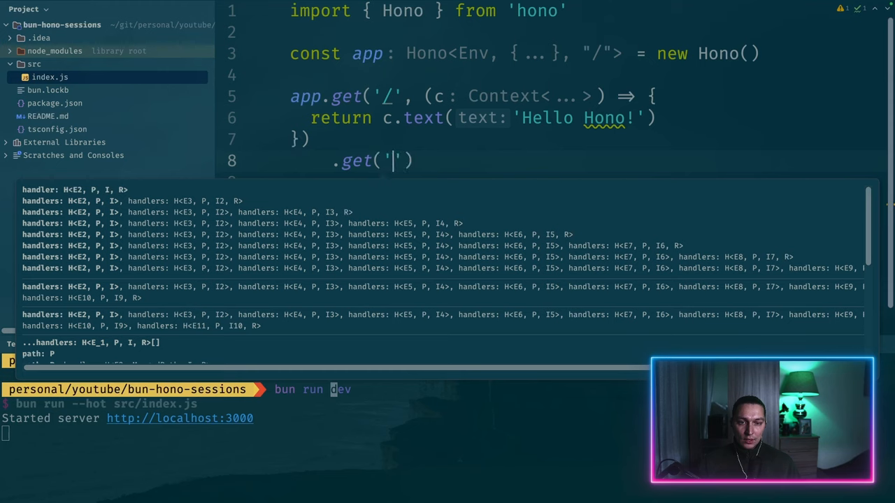
{"action": "type", "text": "/"}
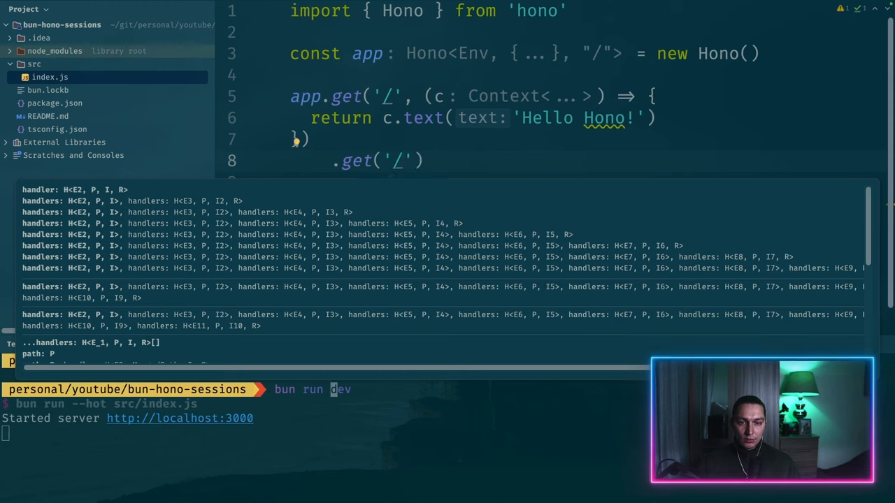
{"action": "type", "text": "set-cookie"}
{"action": "key", "text": "Right"}
{"action": "type", "text": ", (c"}
{"action": "key", "text": "Escape"}
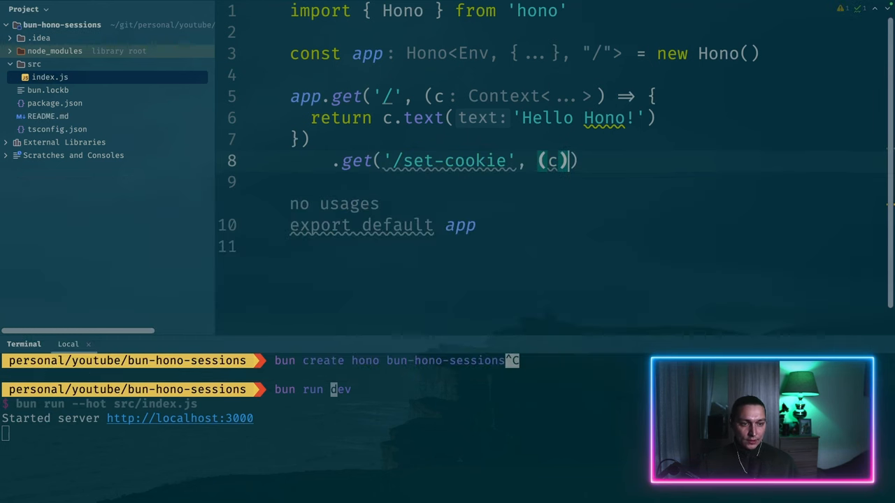
{"action": "key", "text": "Right"}
{"action": "type", "text": "=> "}
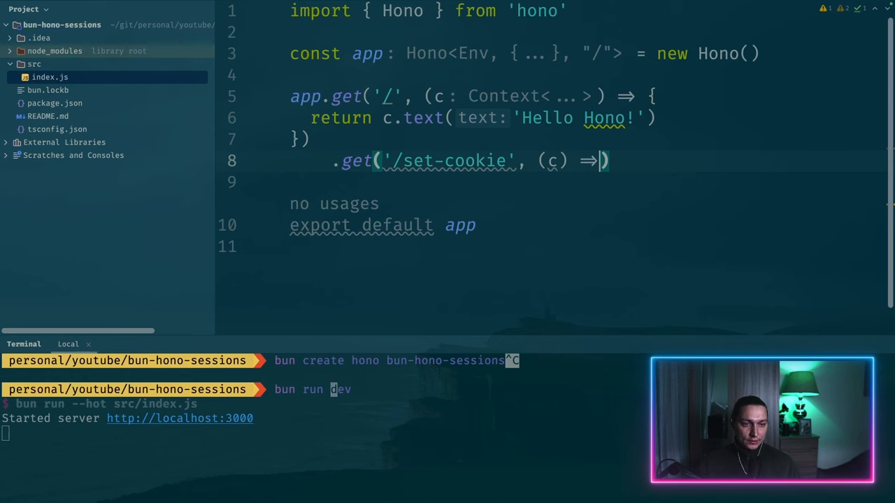
{"action": "type", "text": "{"}
{"action": "key", "text": "Return"}
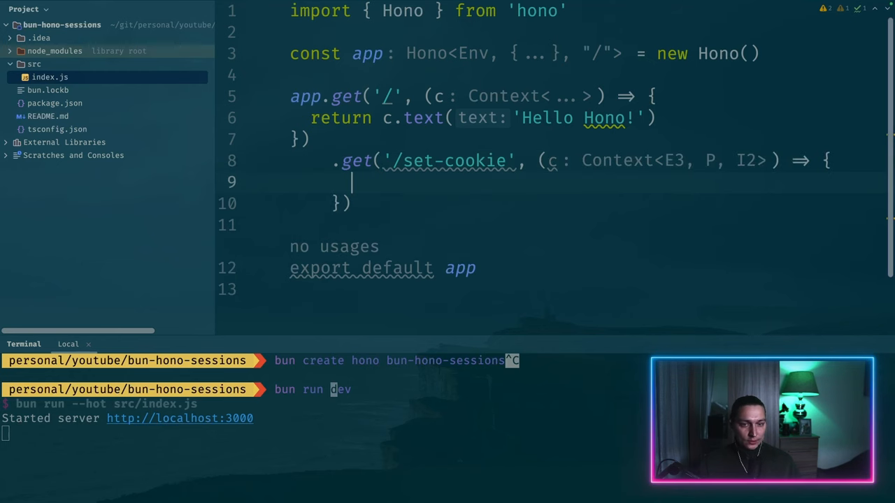
{"action": "double_click", "coordinate": [551, 161]}
{"action": "left_click", "coordinate": [545, 161]}
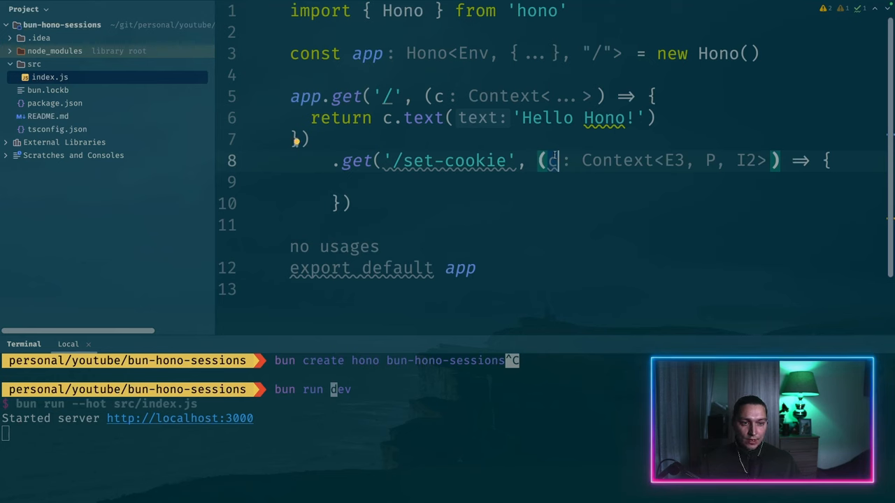
{"action": "left_click", "coordinate": [452, 181]}
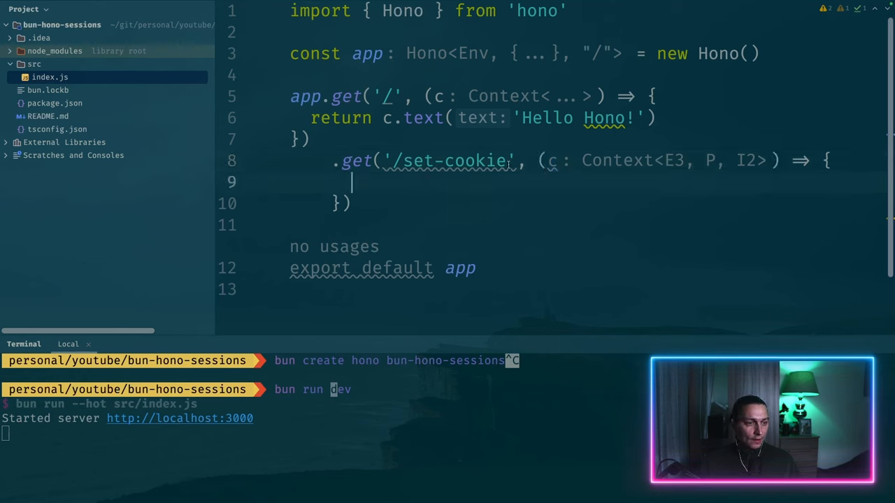
{"action": "key", "text": "Return"}
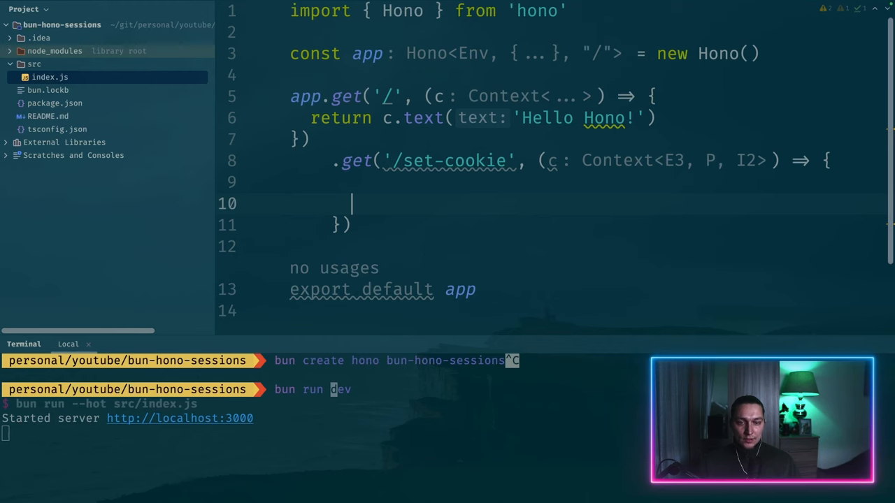
{"action": "type", "text": "retun"}
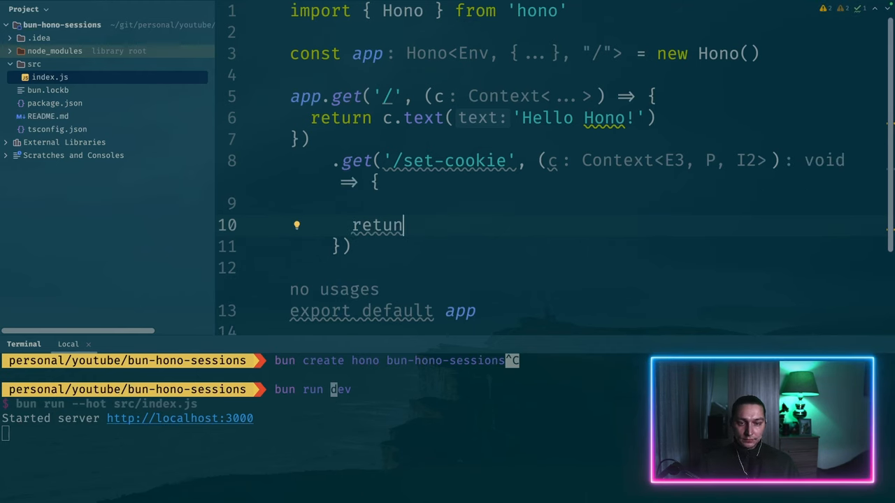
{"action": "type", "text": "n c.text('"}
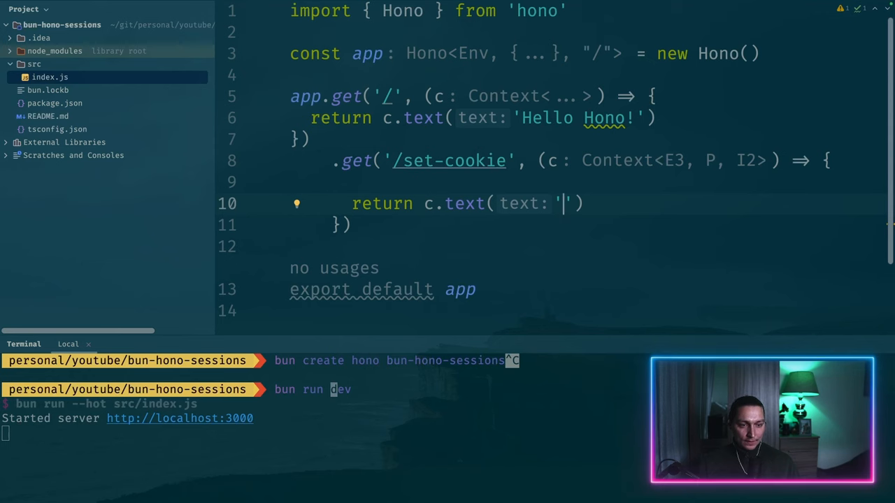
{"action": "type", "text": "done"}
{"action": "key", "text": "Up"}
{"action": "scroll", "coordinate": [442, 169], "scroll_direction": "down", "scroll_amount": 2}
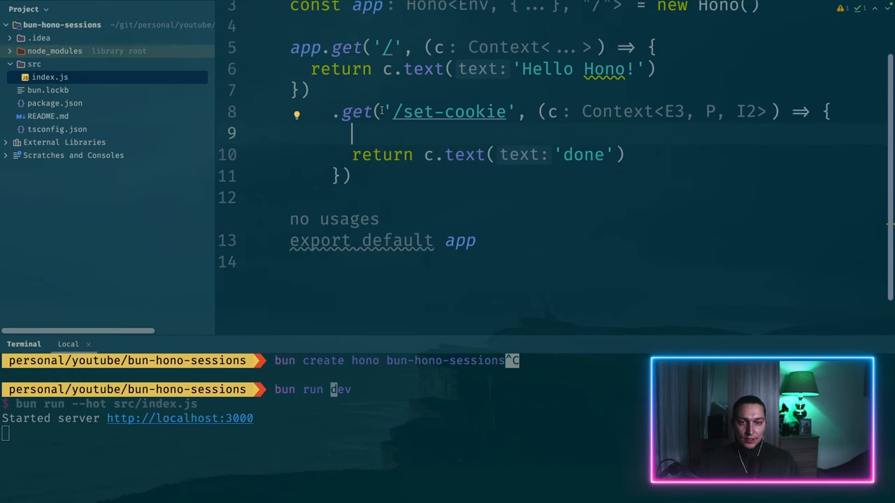
Paste the README's commented setCookie example into the handler and uncomment it
{"action": "double_click", "coordinate": [358, 111]}
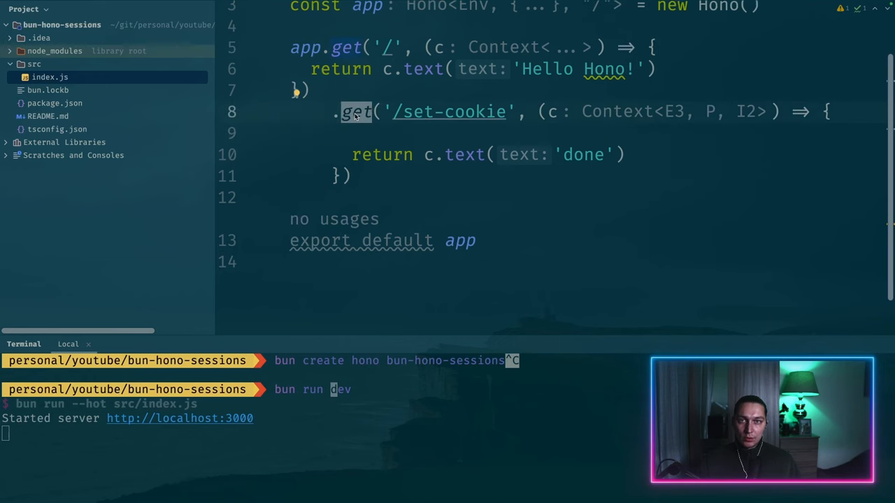
{"action": "left_click", "coordinate": [391, 134]}
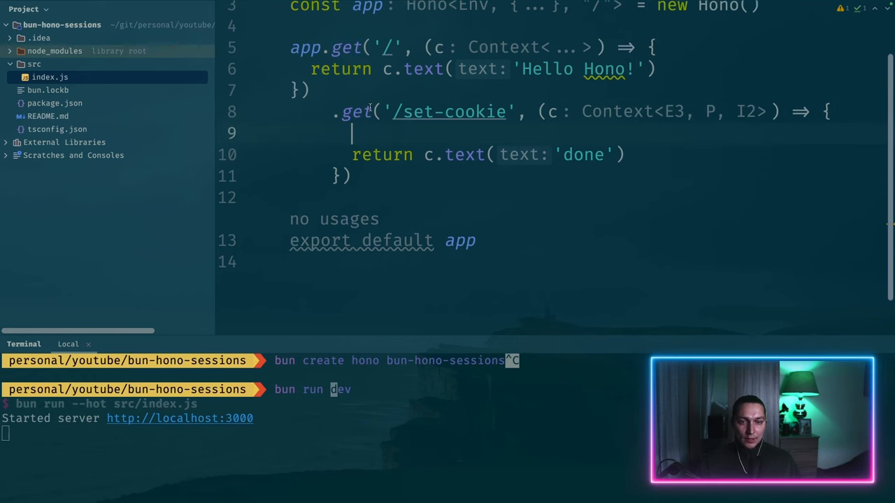
{"action": "scroll", "coordinate": [375, 110], "scroll_direction": "up", "scroll_amount": 2}
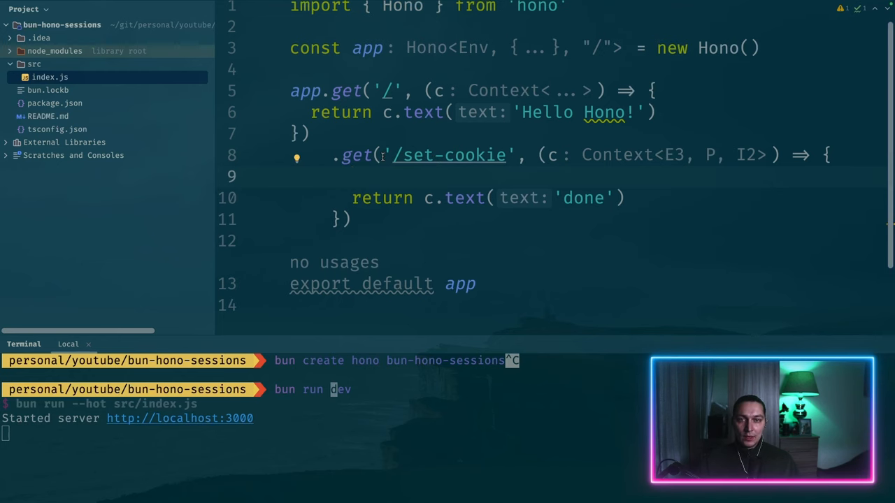
{"action": "scroll", "coordinate": [418, 159], "scroll_direction": "down", "scroll_amount": 1}
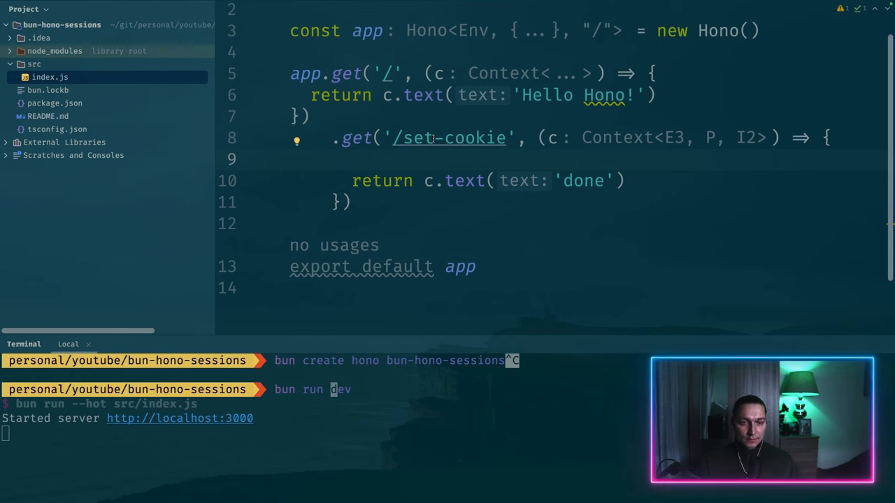
{"action": "mouse_move", "coordinate": [105, 140]}
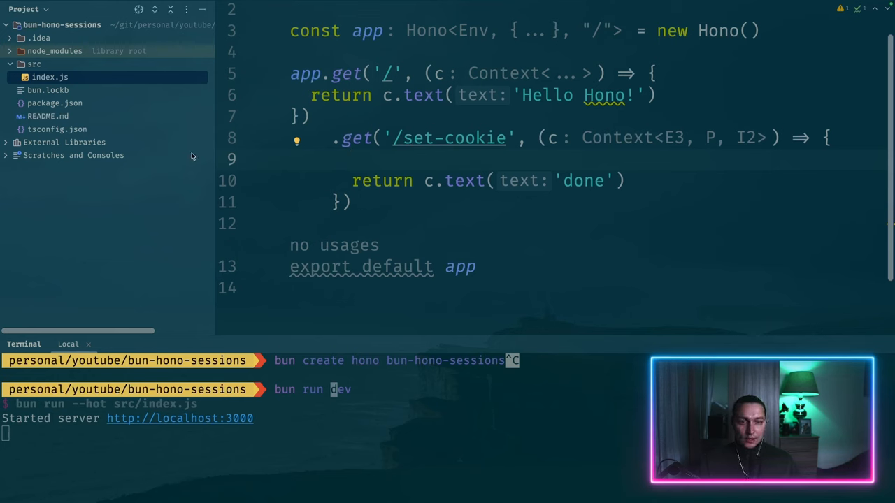
{"action": "scroll", "coordinate": [389, 164], "scroll_direction": "up", "scroll_amount": 1}
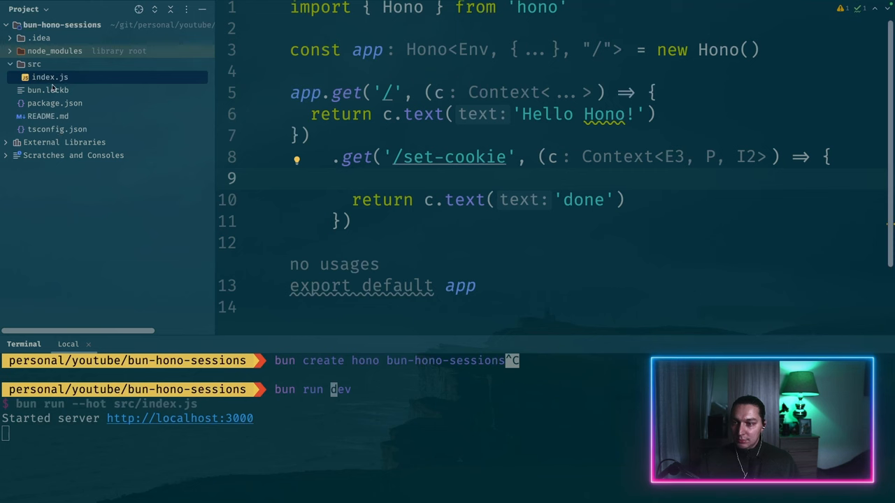
{"action": "left_click", "coordinate": [48, 116]}
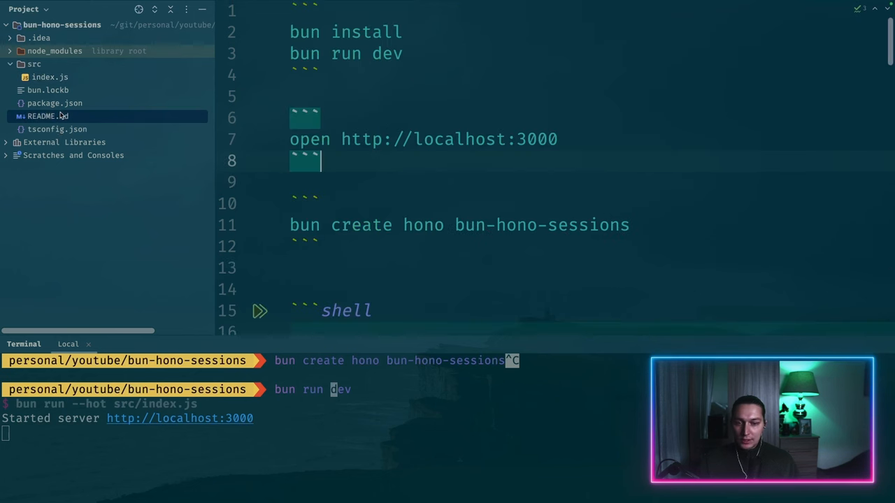
{"action": "scroll", "coordinate": [435, 229], "scroll_direction": "down", "scroll_amount": 5}
{"action": "scroll", "coordinate": [434, 230], "scroll_direction": "down", "scroll_amount": 5}
{"action": "scroll", "coordinate": [434, 230], "scroll_direction": "down", "scroll_amount": 5}
{"action": "scroll", "coordinate": [434, 229], "scroll_direction": "down", "scroll_amount": 5}
{"action": "scroll", "coordinate": [434, 229], "scroll_direction": "down", "scroll_amount": 4}
{"action": "scroll", "coordinate": [462, 150], "scroll_direction": "up", "scroll_amount": 2}
{"action": "left_click_drag", "start_coordinate": [463, 150], "coordinate": [356, 87]}
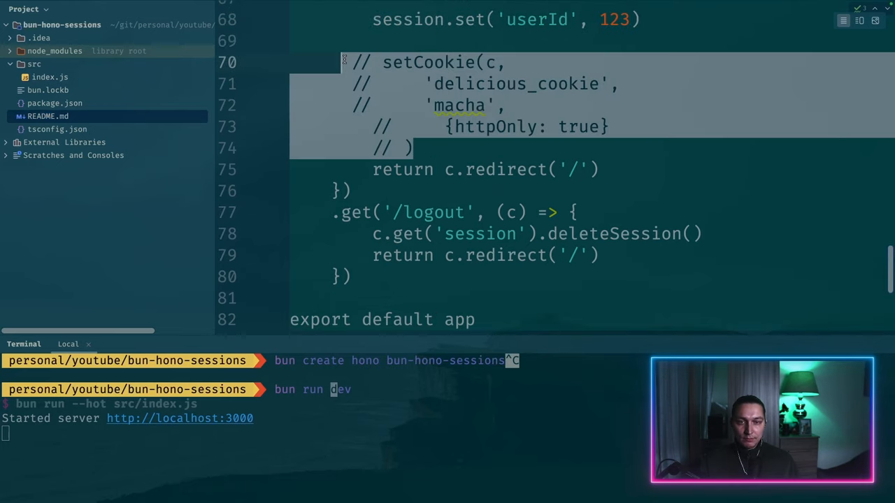
{"action": "left_click", "coordinate": [49, 77]}
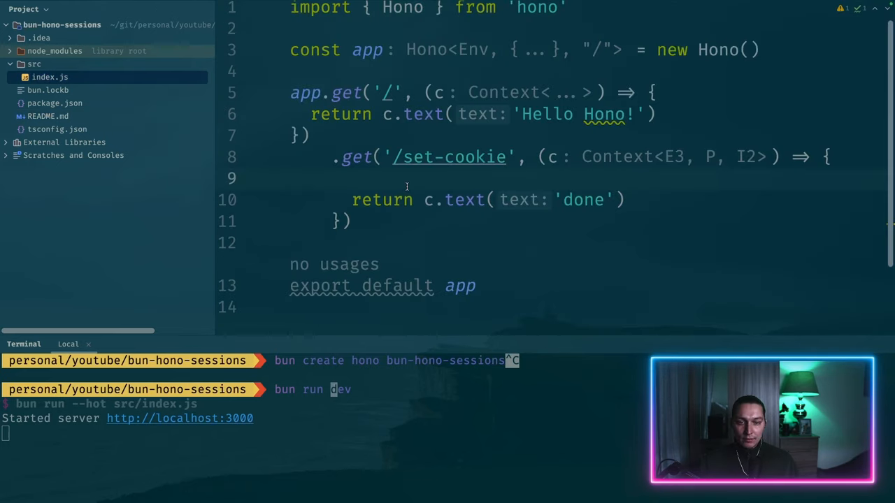
{"action": "type", "text": "// setCookie(c,       //     'delicious_cookie',       //     'macha',       //     {httpOnly: true}       // )"}
{"action": "left_click_drag", "start_coordinate": [395, 264], "coordinate": [408, 178]}
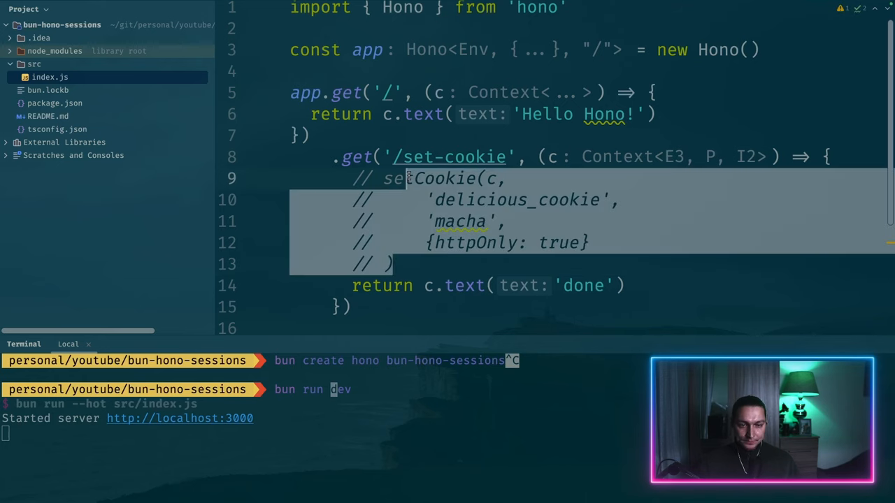
{"action": "key", "text": "ctrl+slash"}
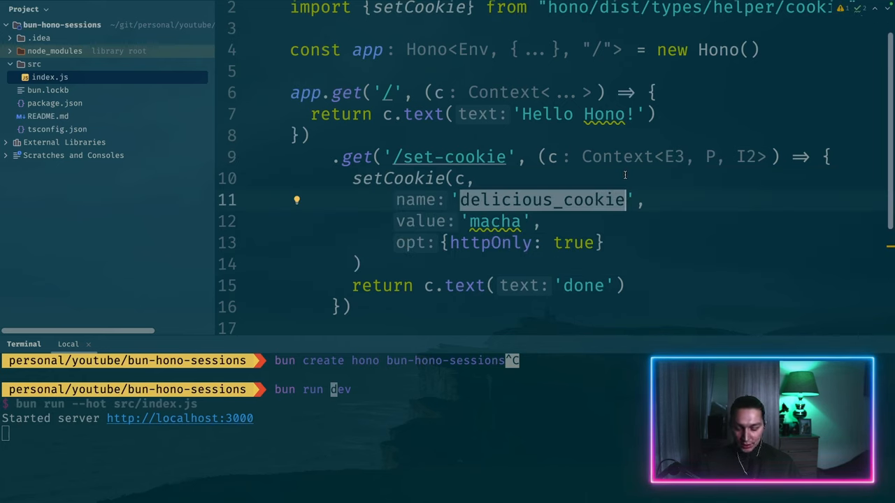
{"action": "type", "text": "cookie_name"}
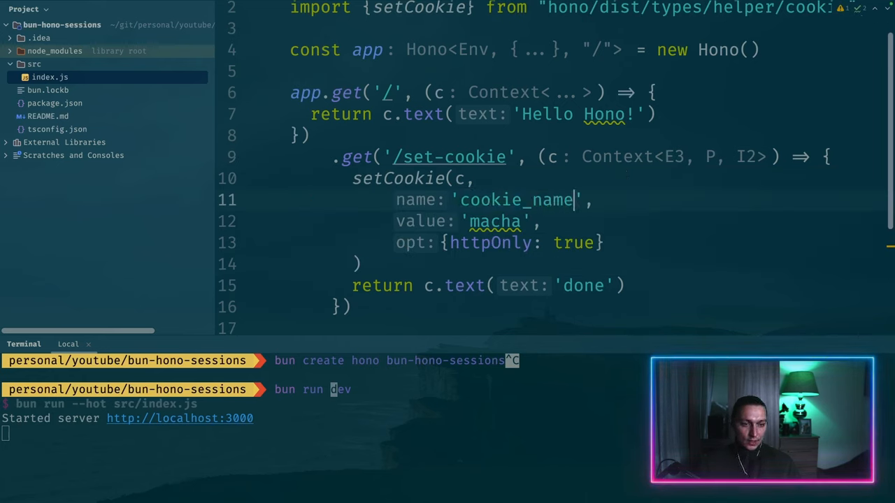
Rename the cookie to cookie_name=cookie_value and import only setCookie from hono/cookie
{"action": "double_click", "coordinate": [494, 222]}
{"action": "type", "text": "cookie_value"}
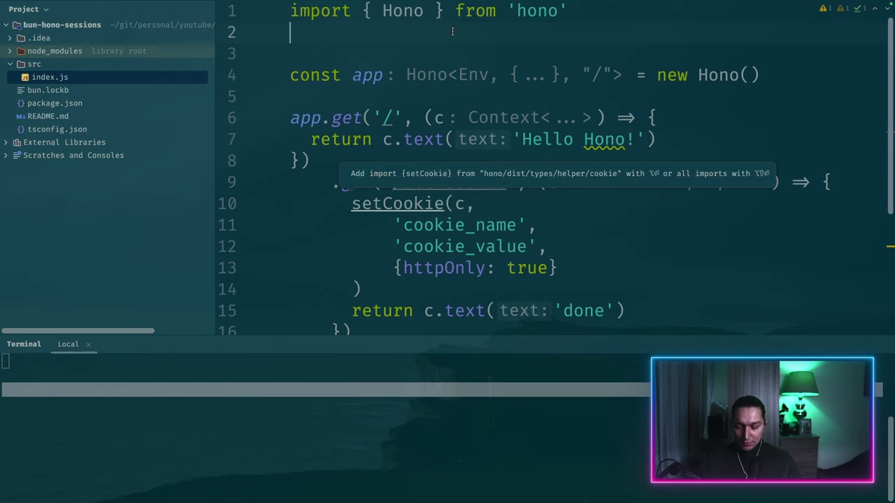
{"action": "key", "text": "alt+Return"}
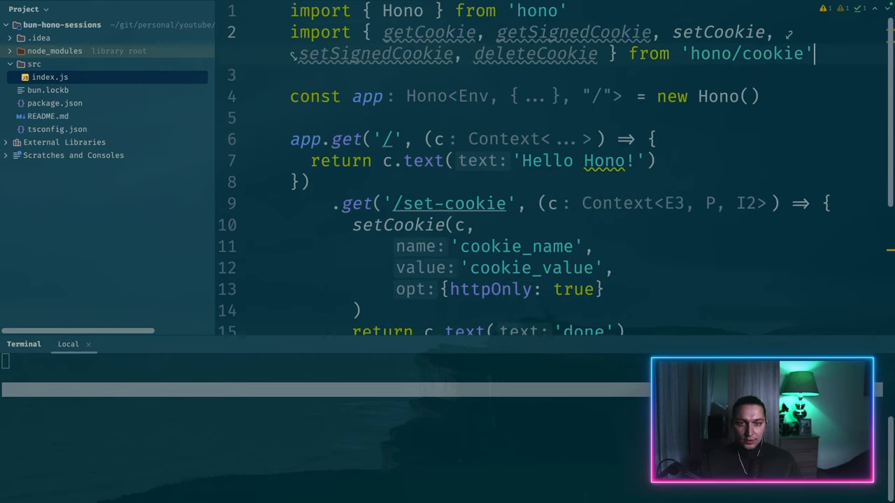
{"action": "scroll", "coordinate": [452, 140], "scroll_direction": "down", "scroll_amount": 1}
{"action": "left_click", "coordinate": [378, 176]}
{"action": "scroll", "coordinate": [378, 175], "scroll_direction": "up", "scroll_amount": 2}
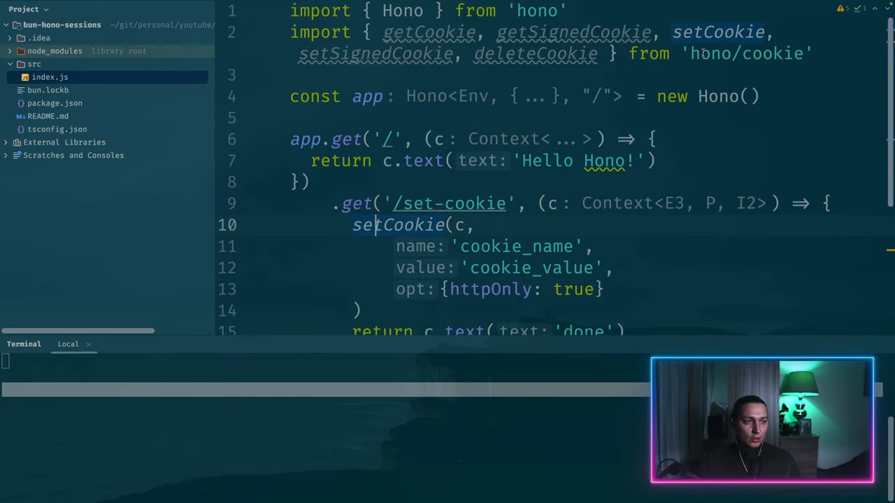
{"action": "key", "text": "ctrl+alt+o"}
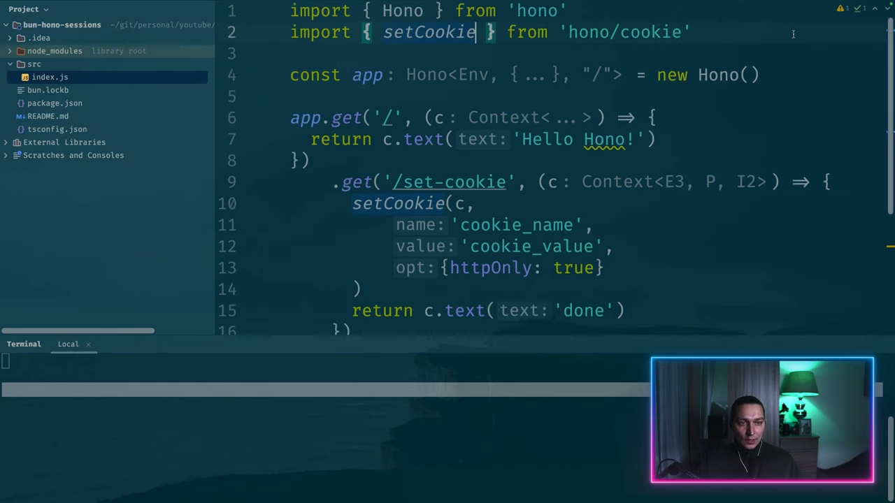
{"action": "scroll", "coordinate": [606, 177], "scroll_direction": "down", "scroll_amount": 2}
Reload localhost:3000/set-cookie in Chrome so it shows done and stores cookie_name
{"action": "key", "text": "alt+Tab"}
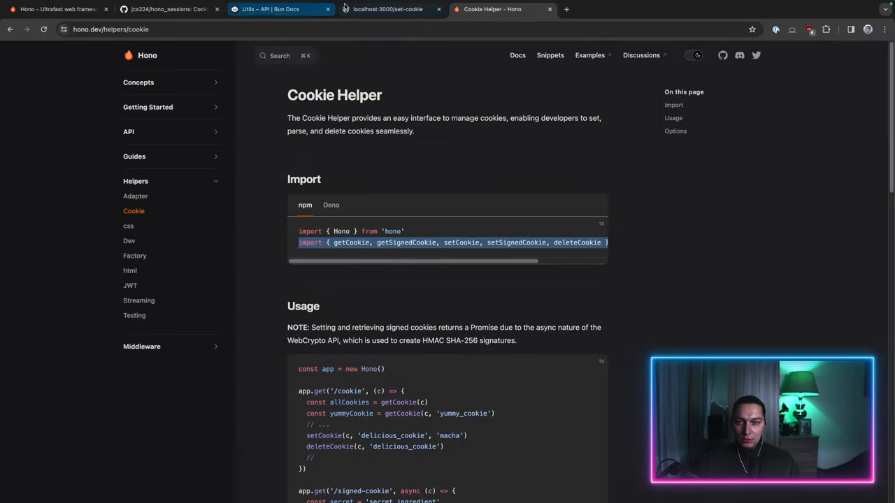
{"action": "left_click", "coordinate": [388, 9]}
{"action": "left_click", "coordinate": [44, 29]}
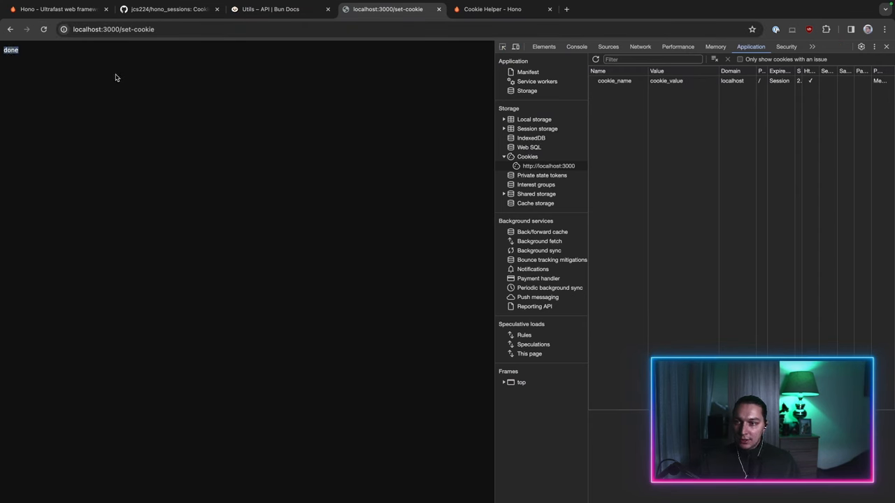
{"action": "left_click", "coordinate": [255, 88]}
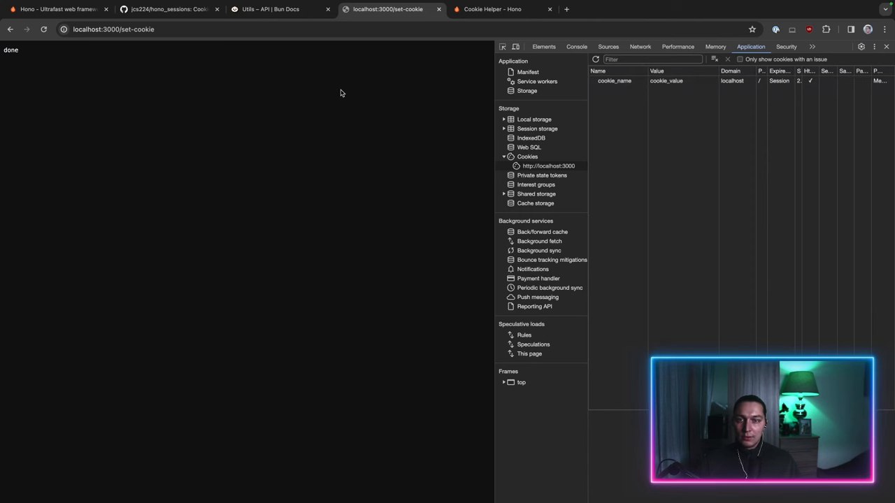
Select the 'install hono-sessions' command in the hono_sessions README and return to WebStorm
{"action": "left_click", "coordinate": [189, 9]}
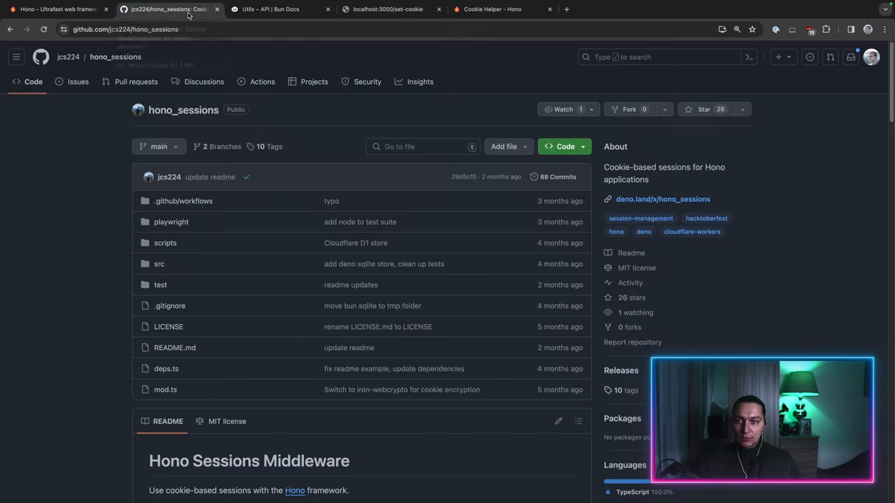
{"action": "scroll", "coordinate": [287, 135], "scroll_direction": "down", "scroll_amount": 1}
{"action": "scroll", "coordinate": [287, 135], "scroll_direction": "up", "scroll_amount": 1}
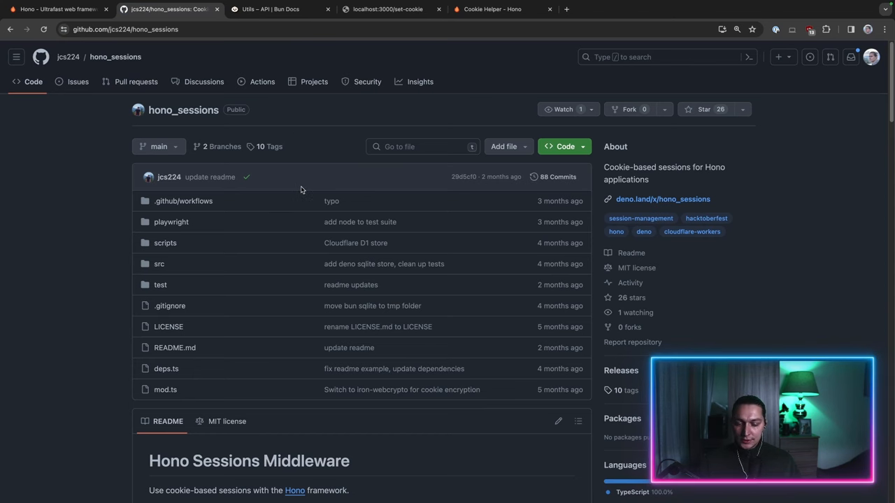
{"action": "scroll", "coordinate": [301, 189], "scroll_direction": "down", "scroll_amount": 5}
{"action": "scroll", "coordinate": [300, 189], "scroll_direction": "down", "scroll_amount": 3}
{"action": "scroll", "coordinate": [301, 189], "scroll_direction": "down", "scroll_amount": 3}
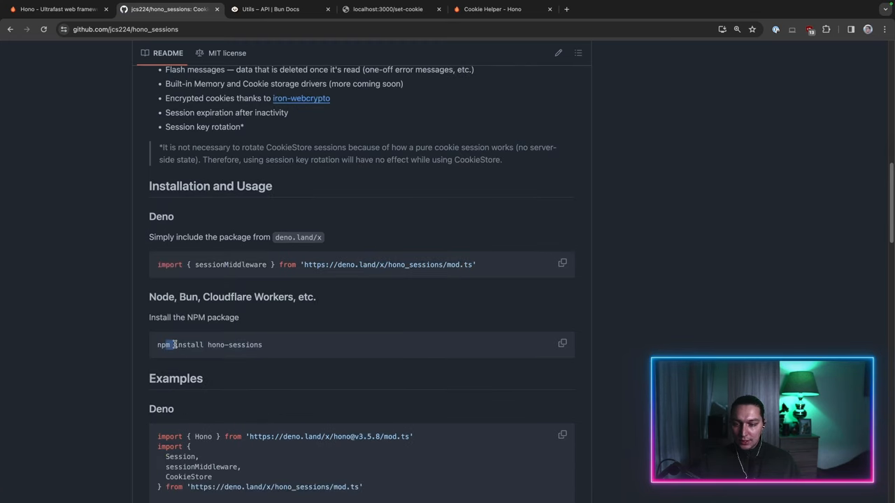
{"action": "left_click_drag", "start_coordinate": [175, 345], "coordinate": [312, 348]}
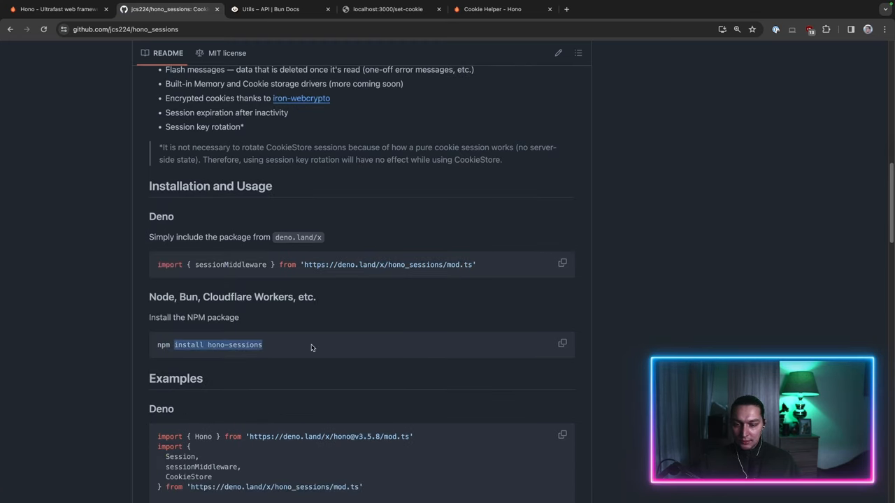
{"action": "key", "text": "alt+Tab"}
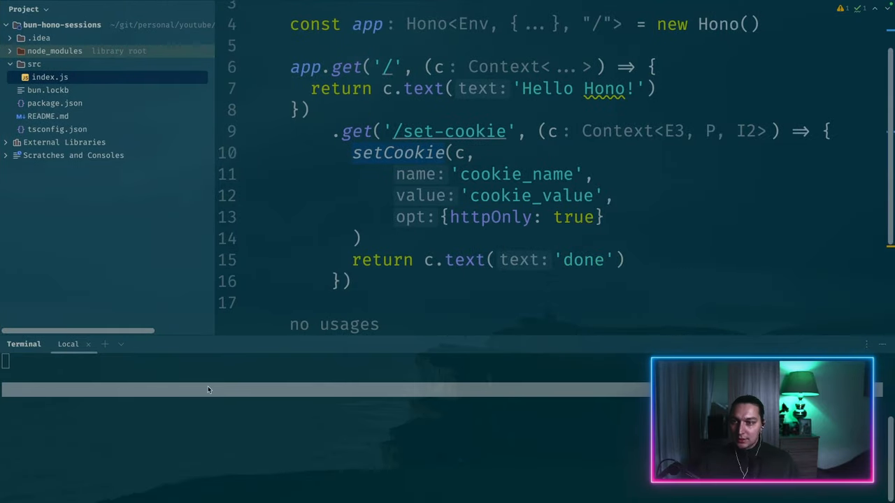
Run 'bun install hono-sessions' in a second terminal session
{"action": "left_click", "coordinate": [104, 344]}
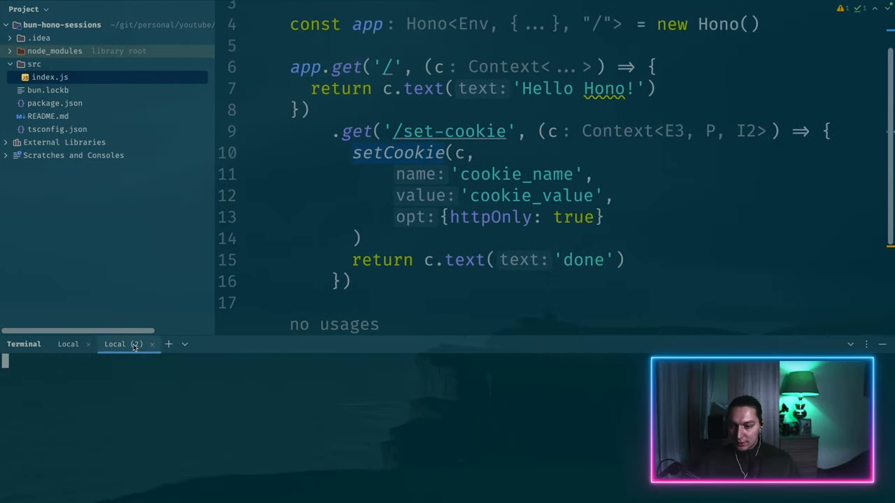
{"action": "type", "text": "bun install hono-sessions"}
{"action": "key", "text": "Return"}
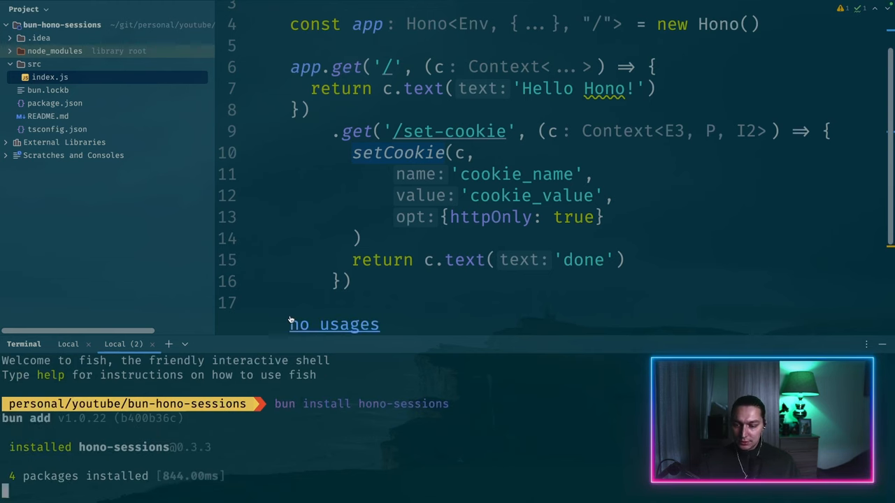
{"action": "left_click", "coordinate": [471, 180]}
{"action": "scroll", "coordinate": [471, 179], "scroll_direction": "up", "scroll_amount": 2}
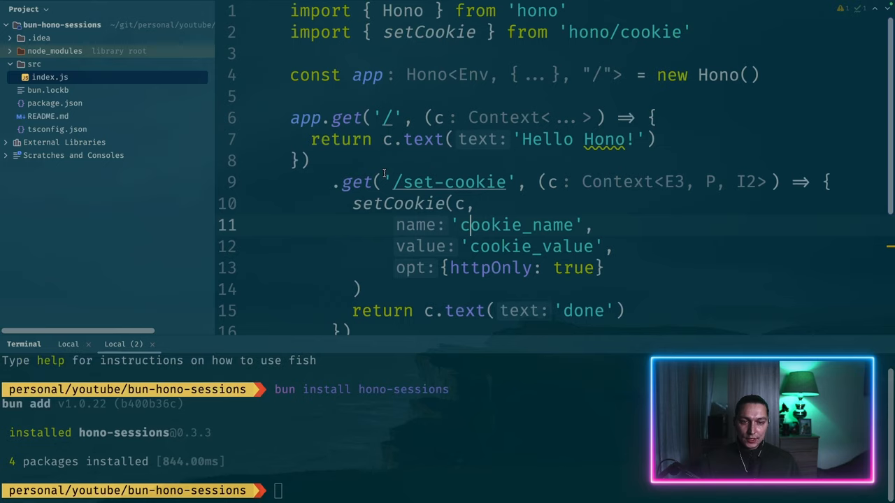
{"action": "scroll", "coordinate": [384, 173], "scroll_direction": "down", "scroll_amount": 3}
{"action": "scroll", "coordinate": [384, 173], "scroll_direction": "up", "scroll_amount": 3}
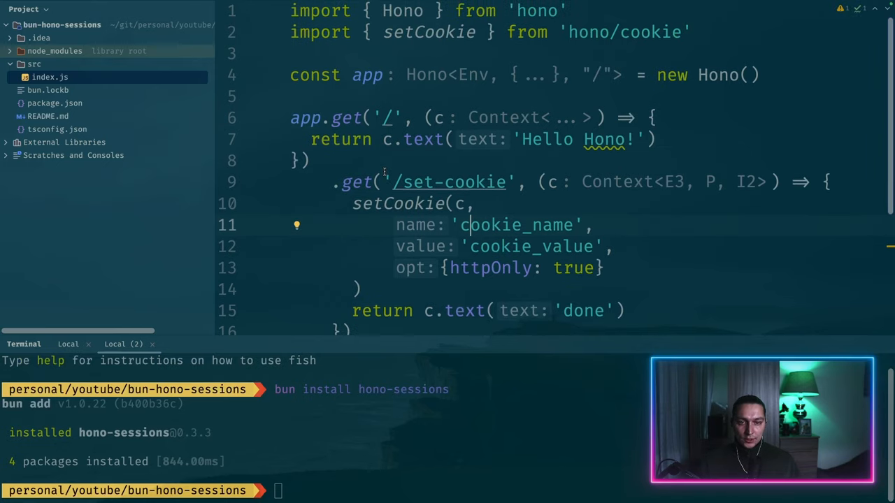
Copy 'const store = new CookieStore()' from the README's Deno example and return to WebStorm
{"action": "key", "text": "alt+Tab"}
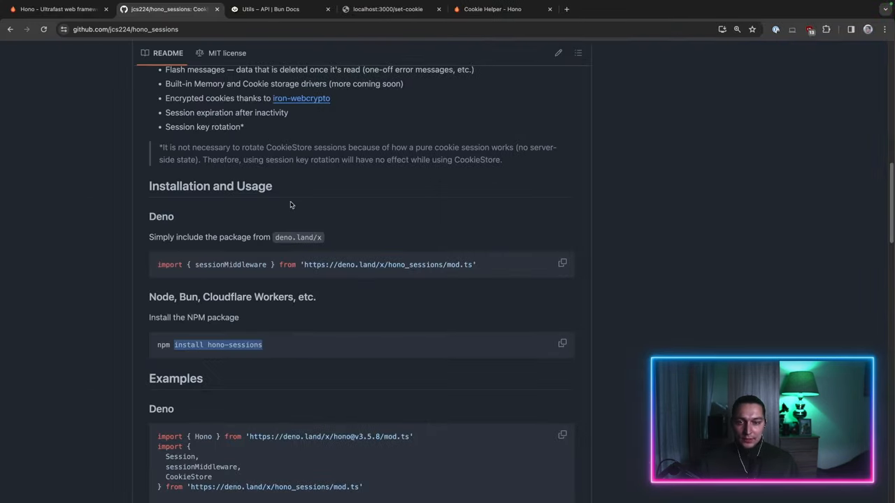
{"action": "scroll", "coordinate": [312, 223], "scroll_direction": "down", "scroll_amount": 3}
{"action": "scroll", "coordinate": [312, 221], "scroll_direction": "down", "scroll_amount": 1}
{"action": "scroll", "coordinate": [312, 222], "scroll_direction": "down", "scroll_amount": 1}
{"action": "scroll", "coordinate": [312, 221], "scroll_direction": "up", "scroll_amount": 5}
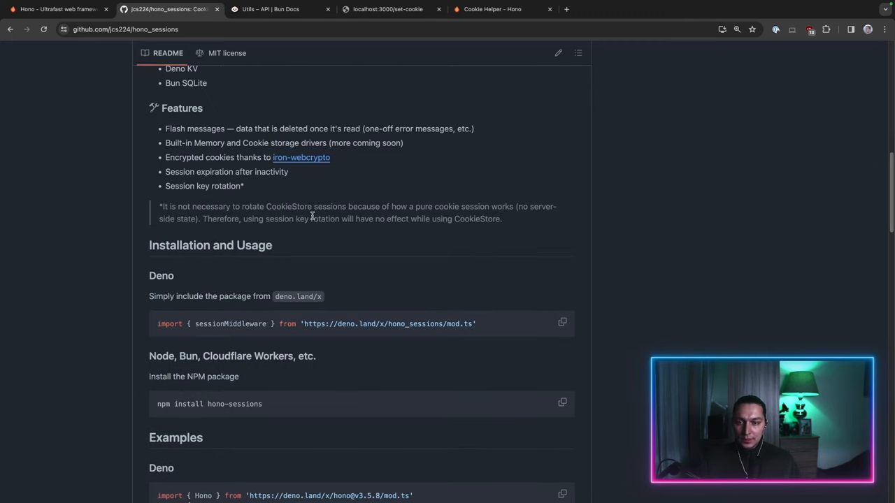
{"action": "scroll", "coordinate": [312, 216], "scroll_direction": "up", "scroll_amount": 5}
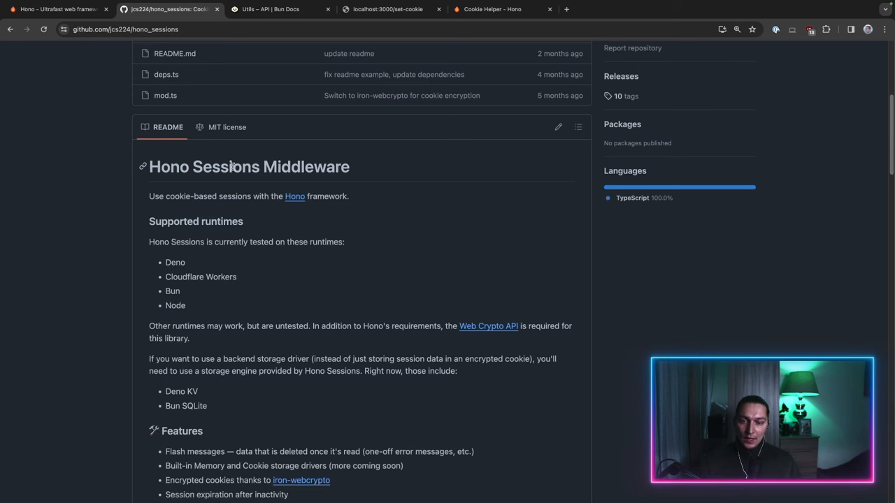
{"action": "scroll", "coordinate": [337, 216], "scroll_direction": "down", "scroll_amount": 2}
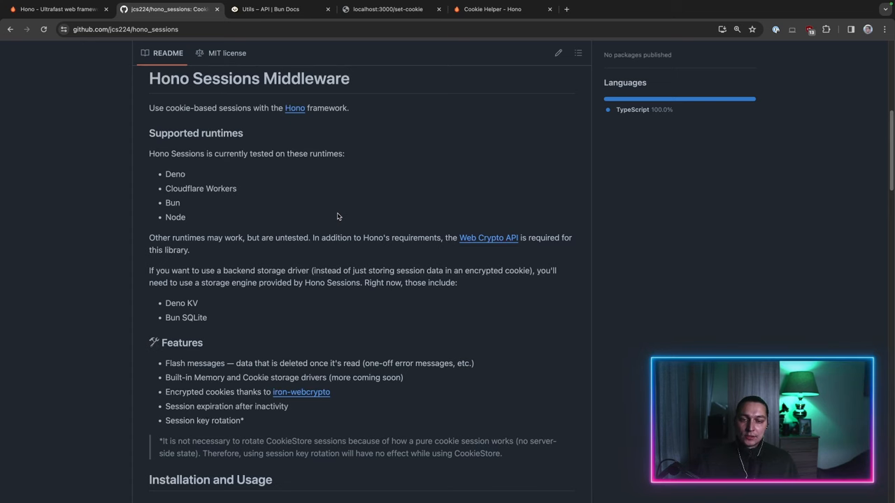
{"action": "scroll", "coordinate": [341, 221], "scroll_direction": "down", "scroll_amount": 3}
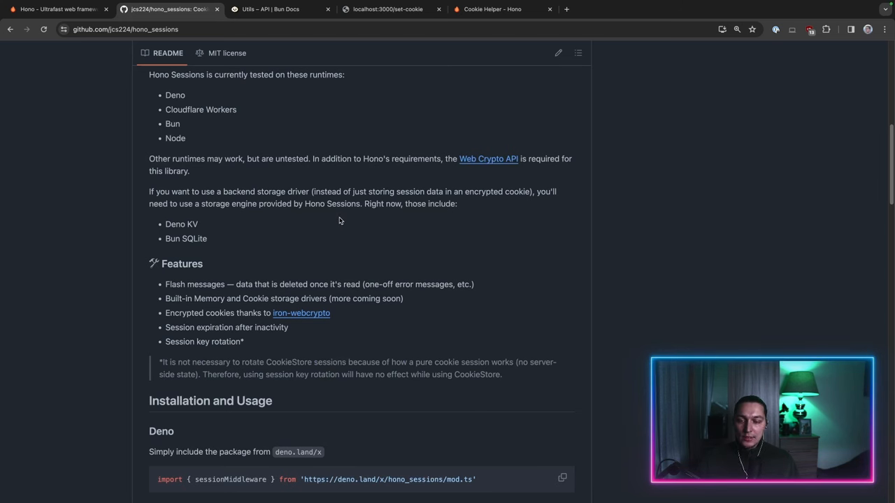
{"action": "scroll", "coordinate": [340, 221], "scroll_direction": "down", "scroll_amount": 1}
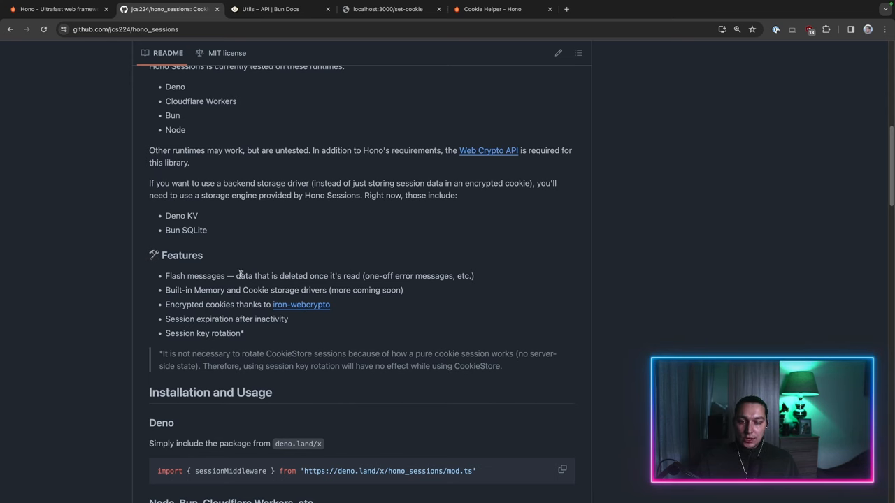
{"action": "scroll", "coordinate": [239, 274], "scroll_direction": "up", "scroll_amount": 3}
{"action": "scroll", "coordinate": [224, 293], "scroll_direction": "down", "scroll_amount": 3}
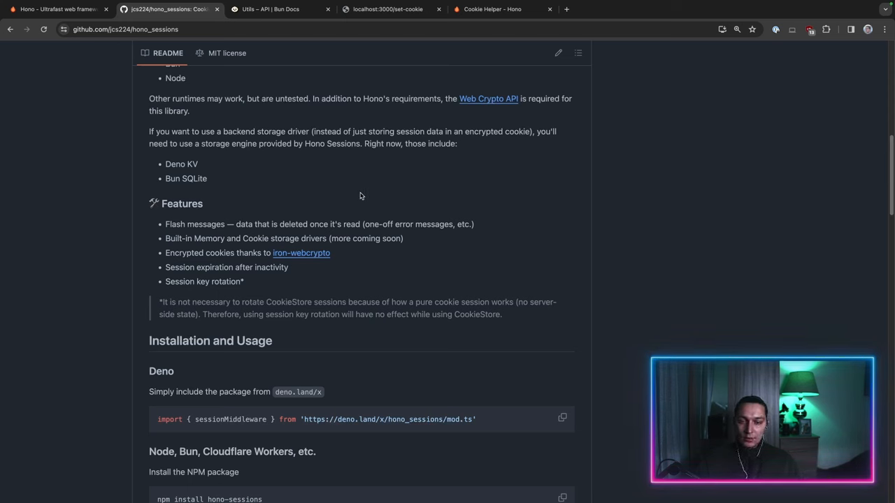
{"action": "scroll", "coordinate": [360, 195], "scroll_direction": "down", "scroll_amount": 2}
{"action": "scroll", "coordinate": [371, 202], "scroll_direction": "down", "scroll_amount": 3}
{"action": "scroll", "coordinate": [387, 208], "scroll_direction": "down", "scroll_amount": 3}
{"action": "scroll", "coordinate": [387, 208], "scroll_direction": "down", "scroll_amount": 1}
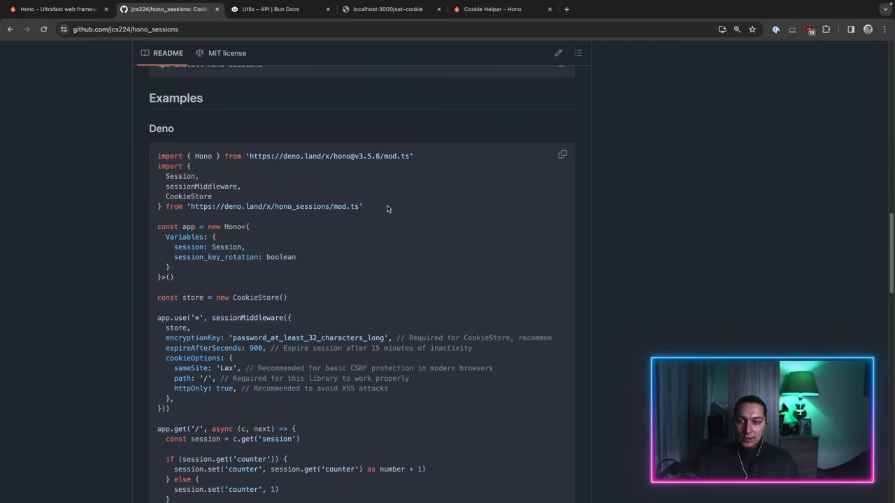
{"action": "scroll", "coordinate": [290, 302], "scroll_direction": "down", "scroll_amount": 1}
{"action": "scroll", "coordinate": [307, 294], "scroll_direction": "down", "scroll_amount": 1}
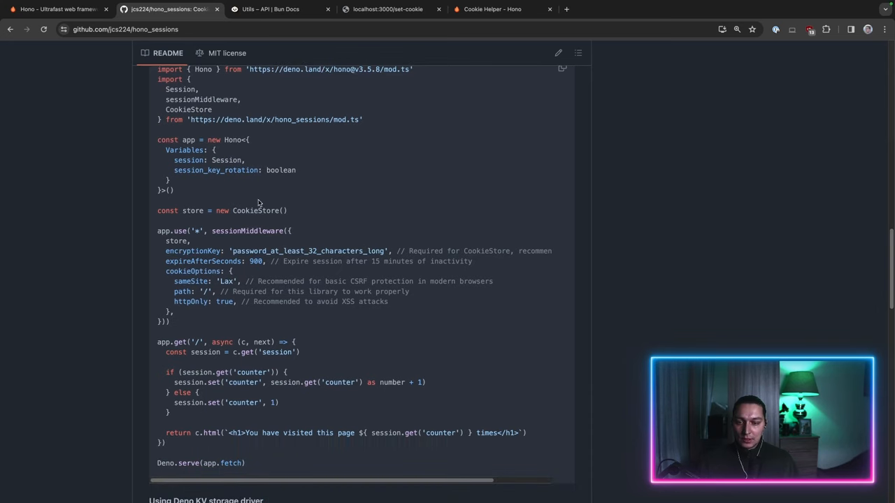
{"action": "scroll", "coordinate": [320, 226], "scroll_direction": "down", "scroll_amount": 1}
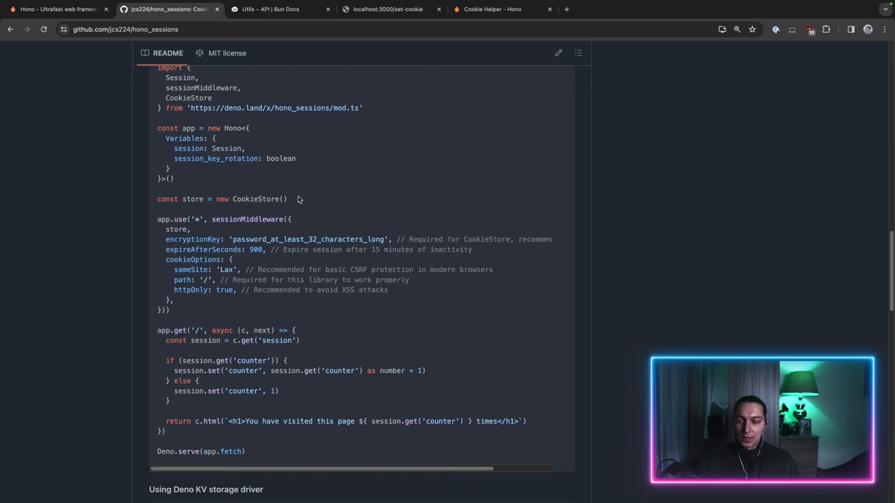
{"action": "left_click_drag", "start_coordinate": [301, 199], "coordinate": [153, 202]}
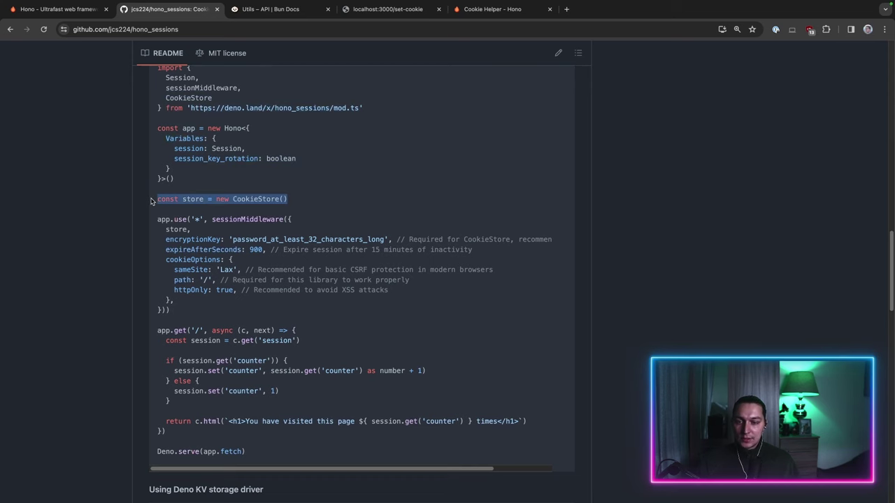
{"action": "key", "text": "alt+Tab"}
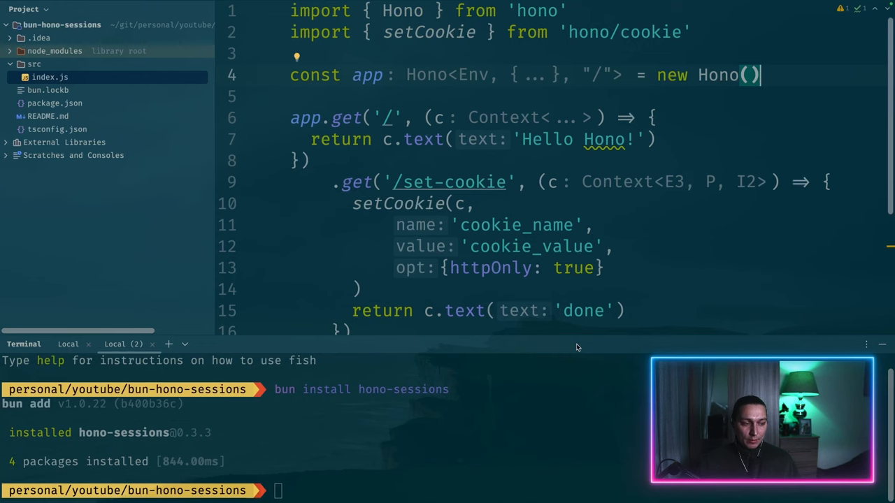
Add 'const store = new CookieStore()' after the Hono app and import CookieStore from hono-sessions
{"action": "left_click", "coordinate": [543, 268]}
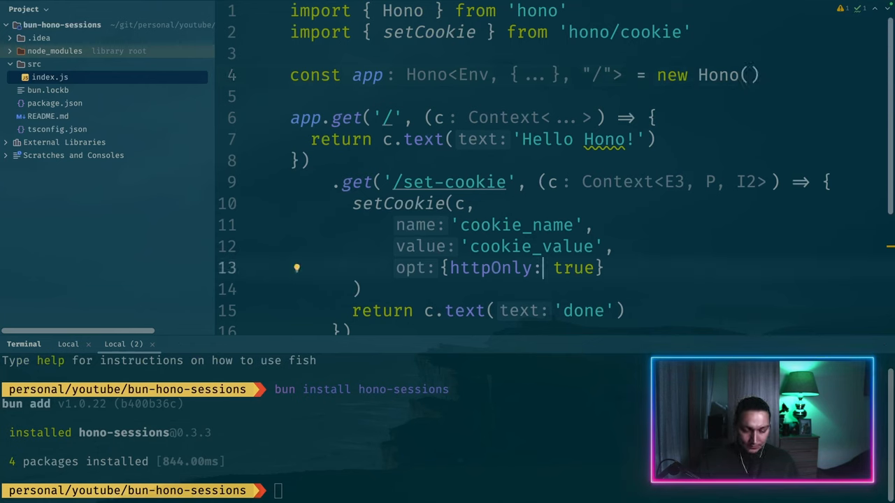
{"action": "left_click", "coordinate": [482, 203]}
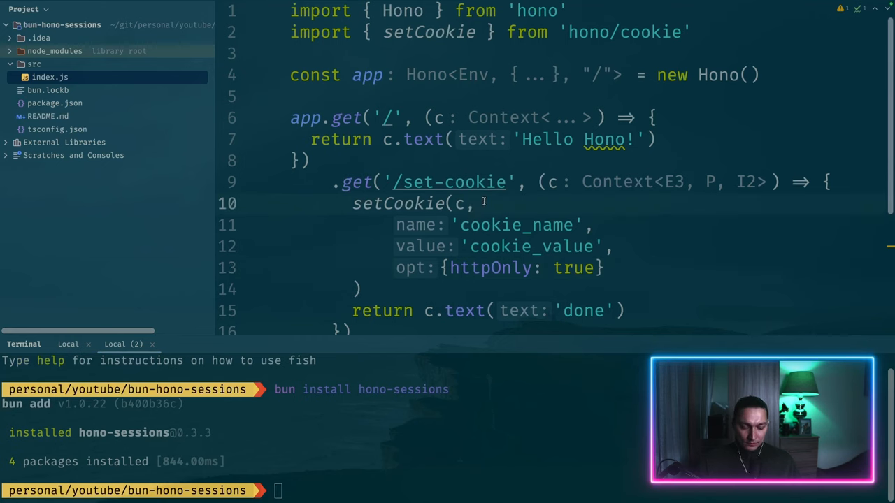
{"action": "key", "text": "shift+Escape"}
{"action": "left_click", "coordinate": [777, 76]}
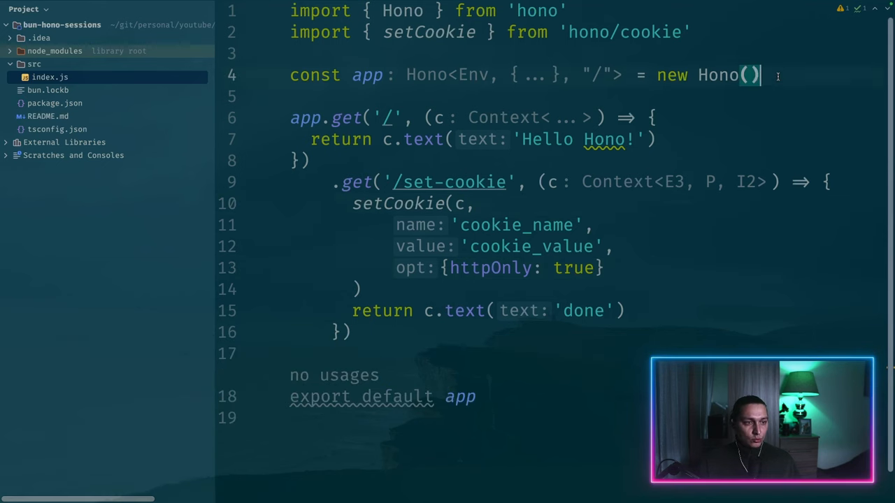
{"action": "key", "text": "Return"}
{"action": "key", "text": "Return"}
{"action": "type", "text": "const store = new CookieStore()"}
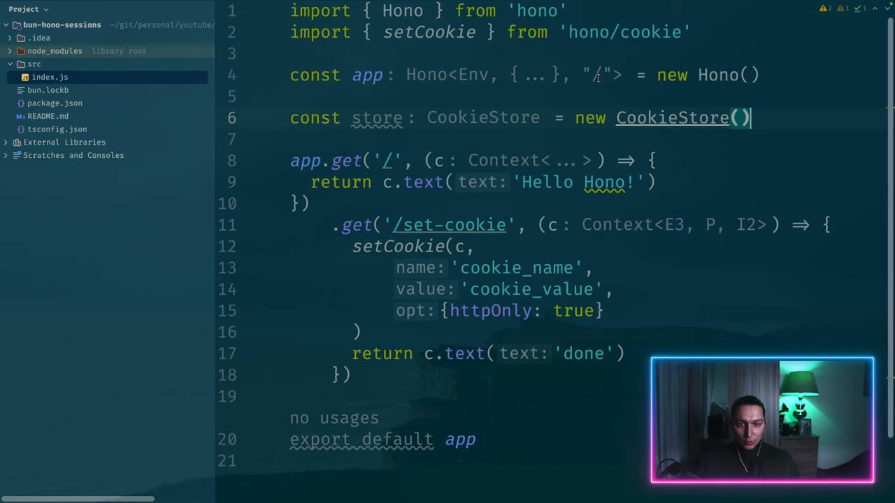
{"action": "left_click", "coordinate": [690, 118]}
{"action": "key", "text": "alt+Return"}
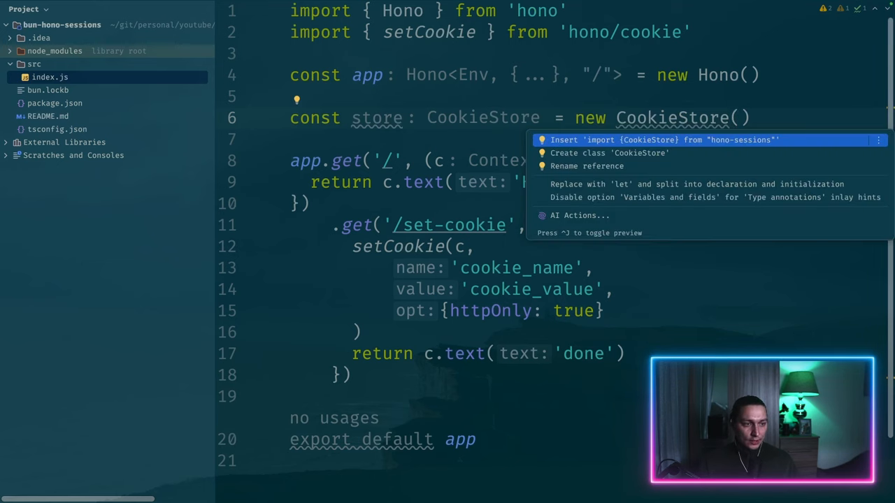
{"action": "key", "text": "Return"}
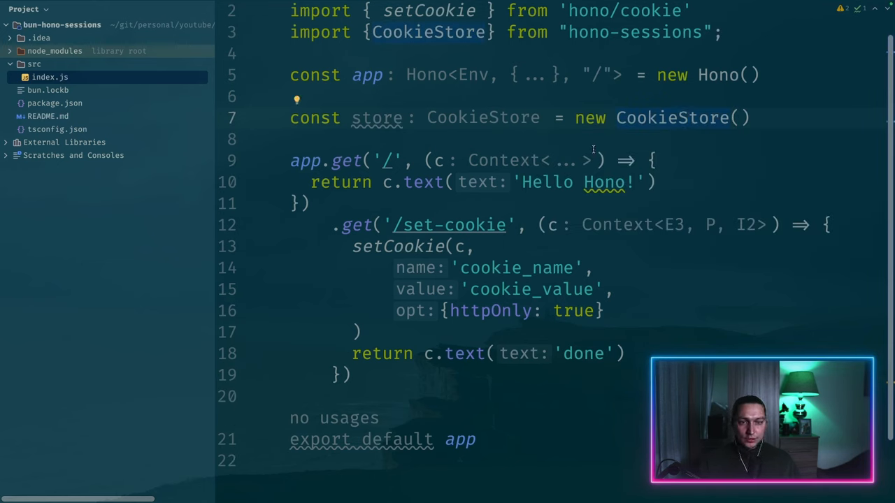
Copy the sessionMiddleware app.use block from the hono_sessions README and return to the editor
{"action": "key", "text": "alt+Tab"}
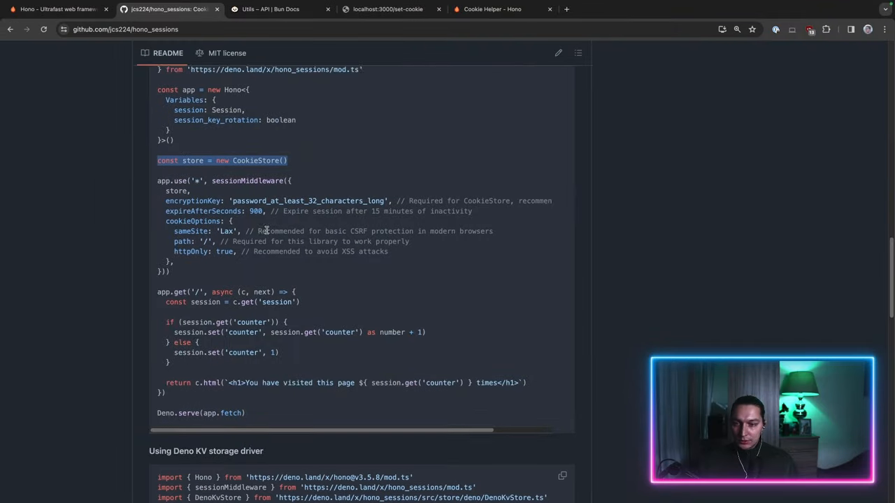
{"action": "double_click", "coordinate": [229, 173]}
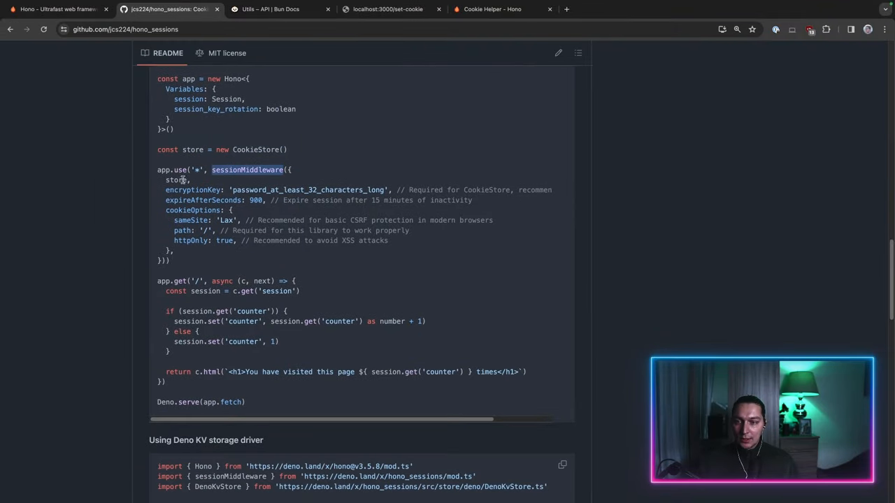
{"action": "left_click_drag", "start_coordinate": [180, 260], "coordinate": [157, 170]}
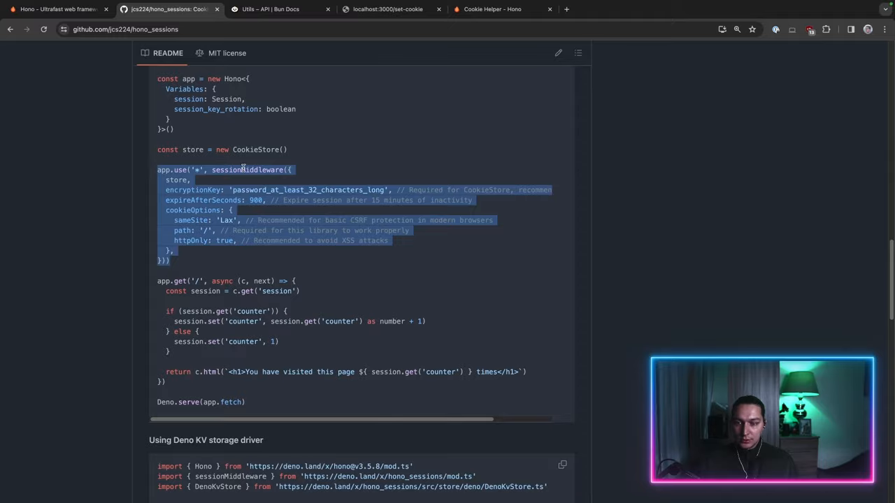
{"action": "key", "text": "ctrl+c"}
{"action": "key", "text": "alt+Tab"}
Paste the app.use(sessionMiddleware) block with store, encryptionKey, 900-second expiry and cookie options below the store line
{"action": "key", "text": "Return"}
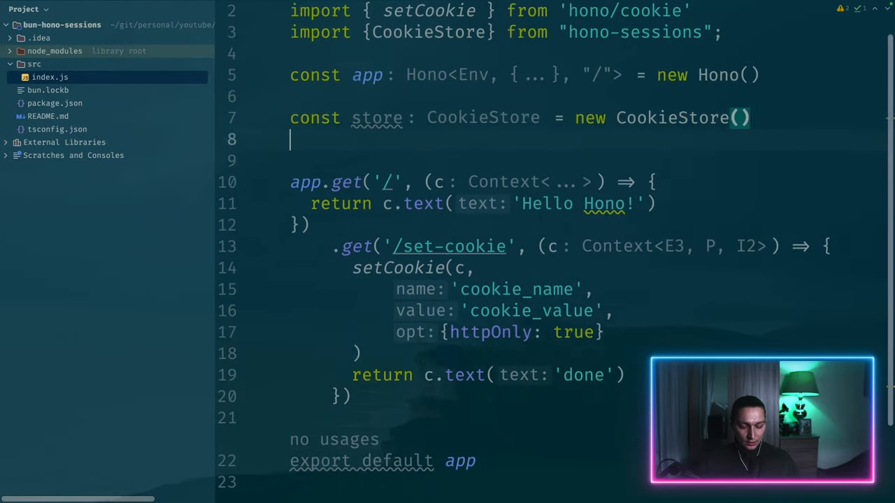
{"action": "key", "text": "Return"}
{"action": "key", "text": "ctrl+v"}
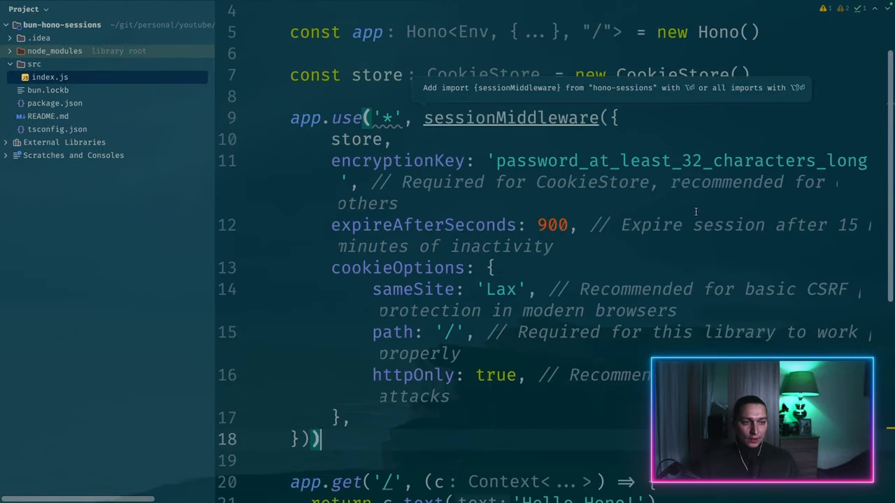
Remove the encryptionKey comment and the sameSite cookie option from the middleware block
{"action": "left_click", "coordinate": [358, 182]}
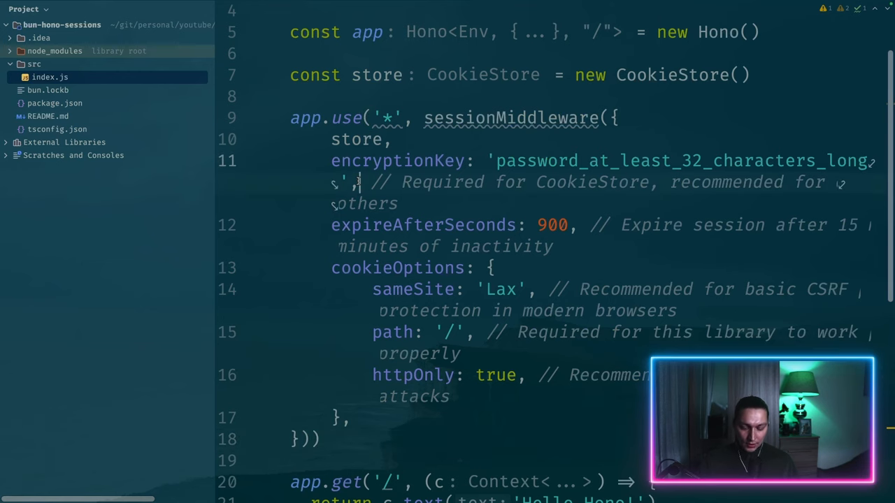
{"action": "key", "text": "shift+End"}
{"action": "key", "text": "BackSpace"}
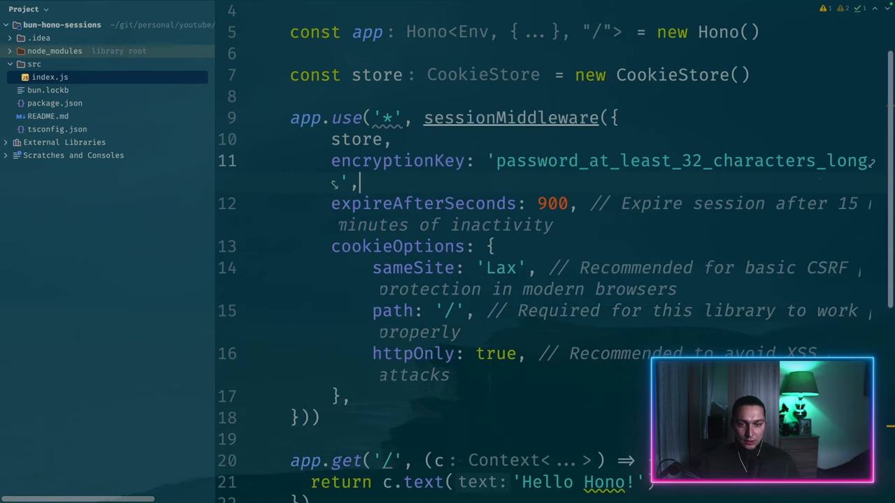
{"action": "left_click_drag", "start_coordinate": [679, 290], "coordinate": [372, 267]}
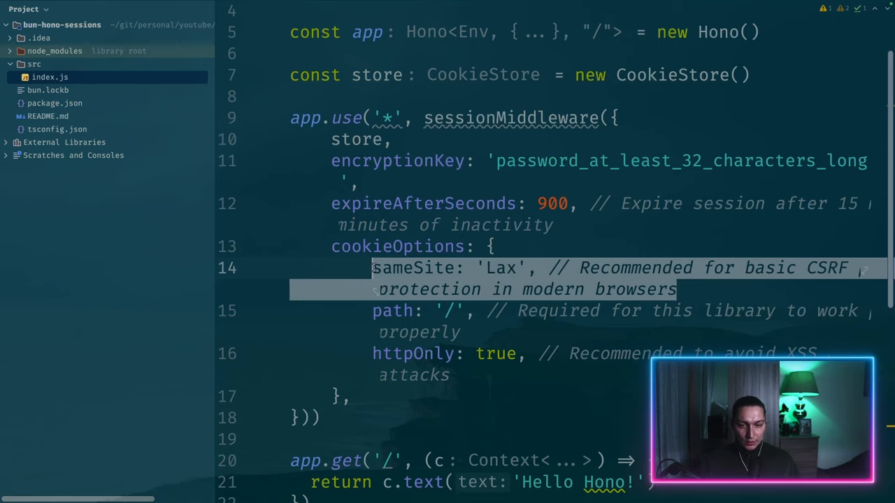
{"action": "key", "text": "BackSpace"}
{"action": "key", "text": "BackSpace"}
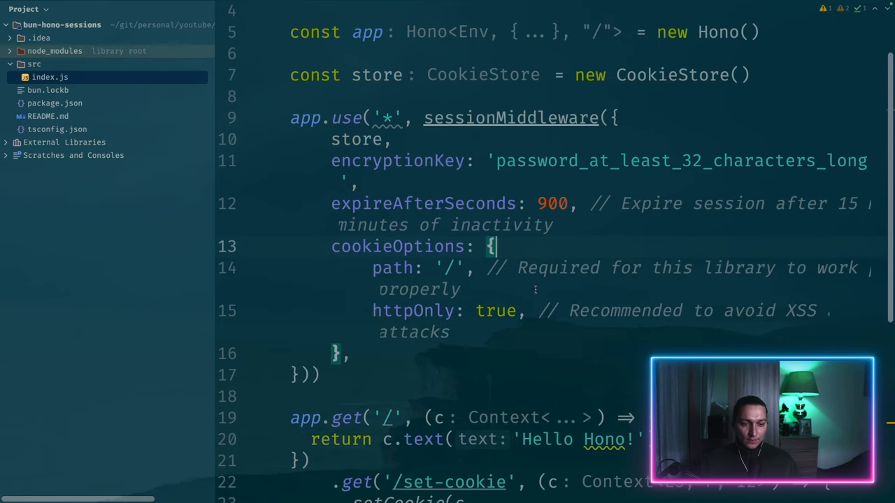
Strip the remaining comments after the path/httpOnly options and the session expiry
{"action": "mouse_move", "coordinate": [462, 311]}
{"action": "left_mouse_down"}
{"action": "mouse_move", "coordinate": [487, 269]}
{"action": "mouse_move", "coordinate": [451, 311]}
{"action": "left_mouse_up"}
{"action": "key", "text": "BackSpace"}
{"action": "key", "text": "BackSpace"}
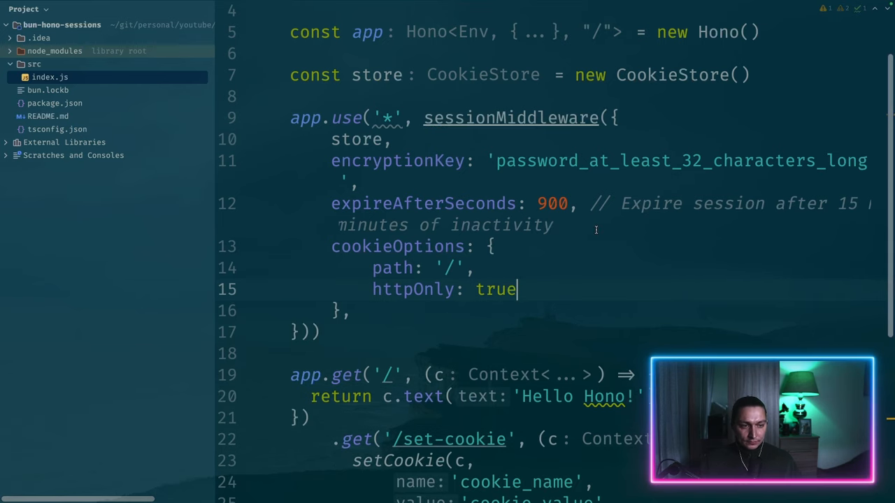
{"action": "left_click", "coordinate": [588, 204]}
{"action": "key", "text": "shift+End"}
{"action": "key", "text": "BackSpace"}
{"action": "key", "text": "BackSpace"}
{"action": "scroll", "coordinate": [448, 179], "scroll_direction": "up", "scroll_amount": 3}
{"action": "left_click", "coordinate": [507, 182]}
{"action": "key", "text": "alt+Return"}
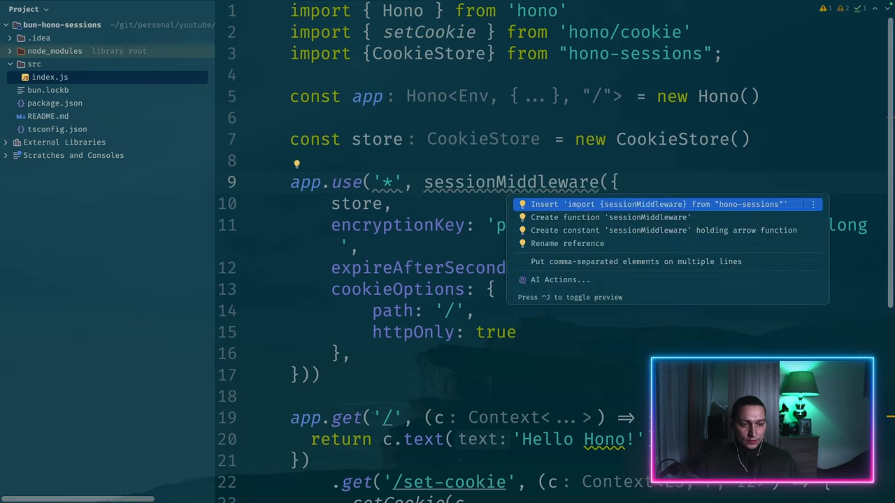
{"action": "key", "text": "Return"}
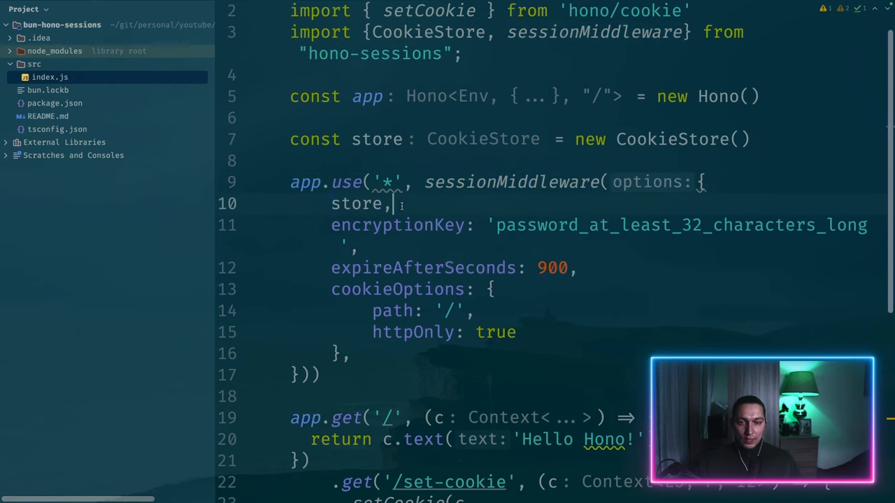
{"action": "left_click", "coordinate": [352, 204]}
{"action": "scroll", "coordinate": [385, 239], "scroll_direction": "down", "scroll_amount": 2}
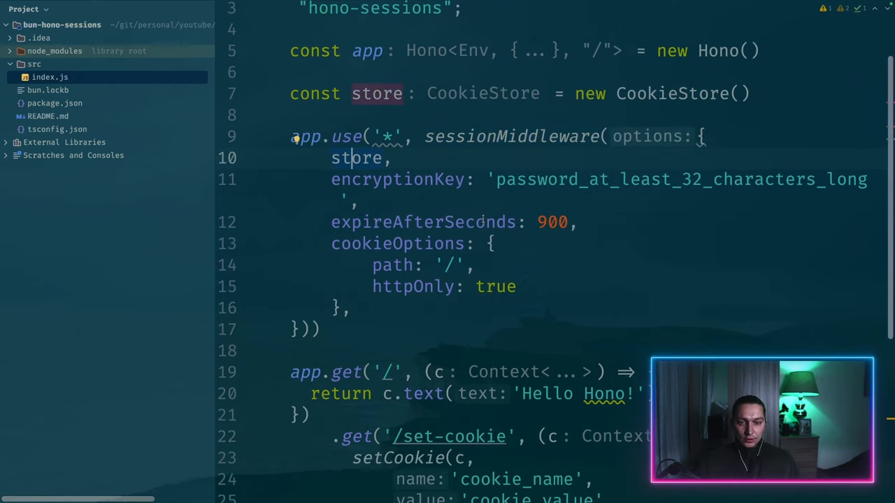
{"action": "double_click", "coordinate": [481, 139]}
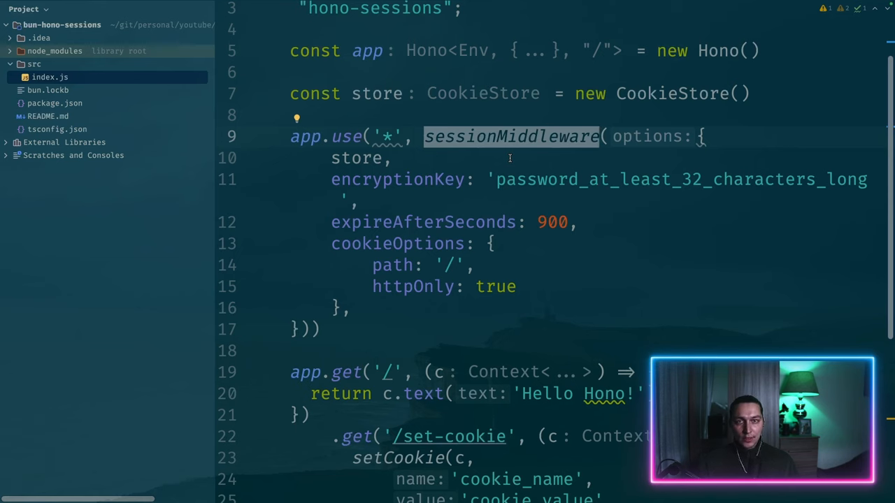
{"action": "scroll", "coordinate": [509, 158], "scroll_direction": "down", "scroll_amount": 1}
{"action": "left_click", "coordinate": [657, 346]}
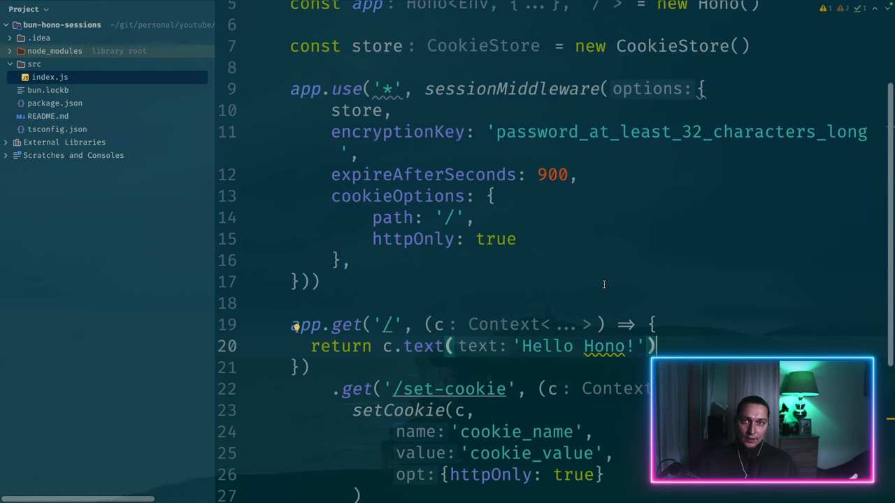
{"action": "key", "text": "Left"}
{"action": "key", "text": "Left"}
{"action": "key", "text": "Left"}
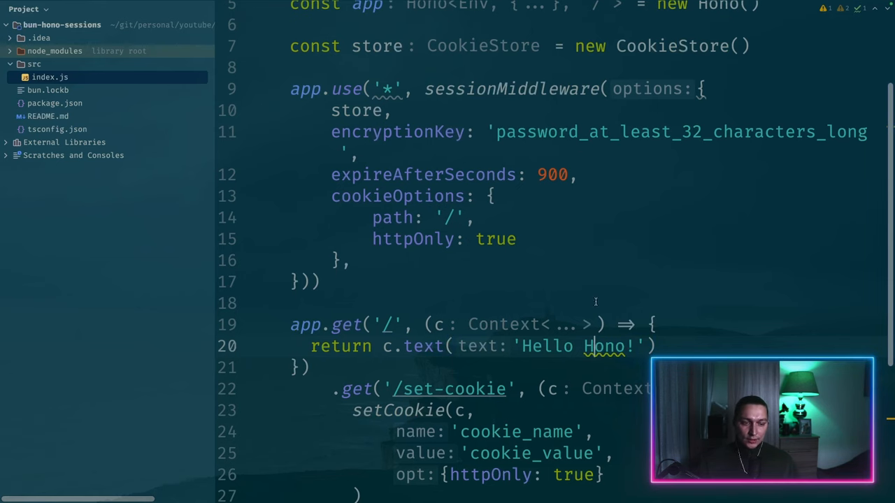
{"action": "scroll", "coordinate": [600, 243], "scroll_direction": "up", "scroll_amount": 1}
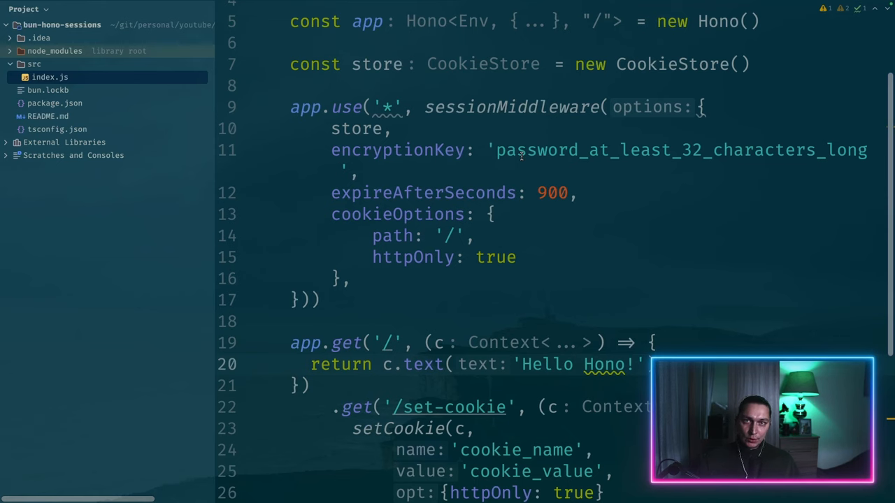
{"action": "scroll", "coordinate": [506, 150], "scroll_direction": "down", "scroll_amount": 1}
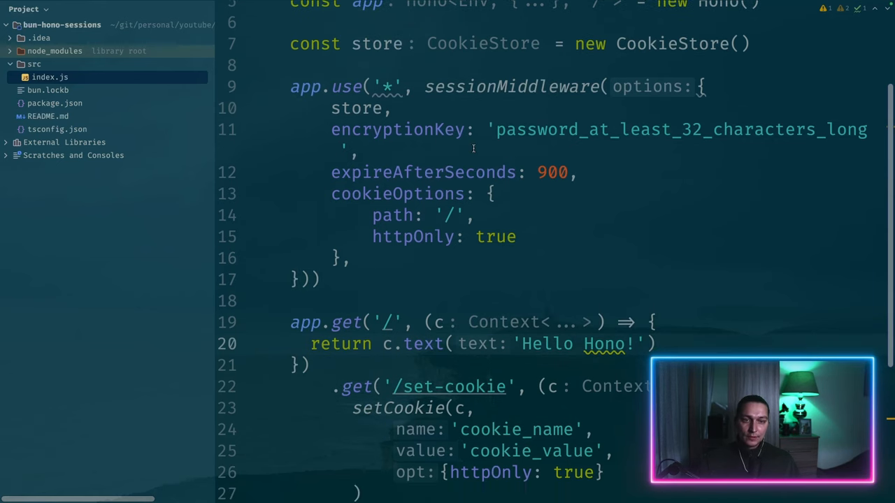
{"action": "left_click", "coordinate": [489, 105]}
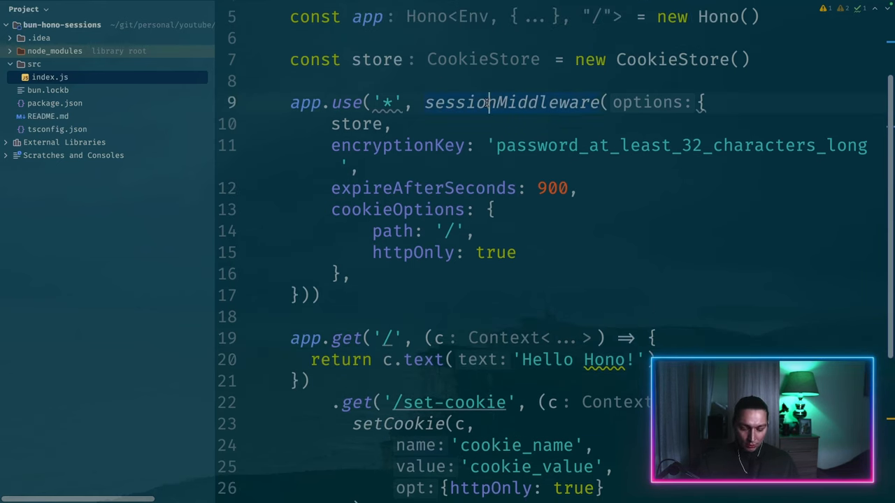
{"action": "left_click", "coordinate": [488, 105], "text": "ctrl"}
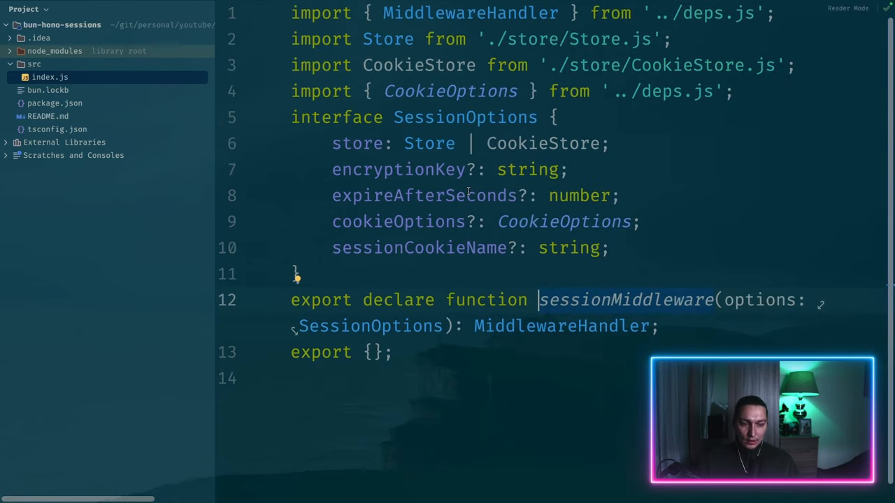
{"action": "key", "text": "ctrl+alt+Left"}
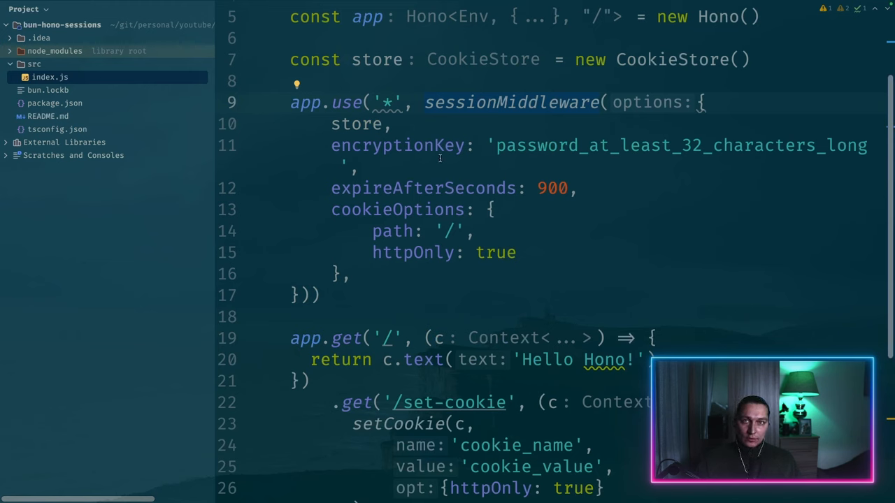
{"action": "scroll", "coordinate": [440, 159], "scroll_direction": "down", "scroll_amount": 1}
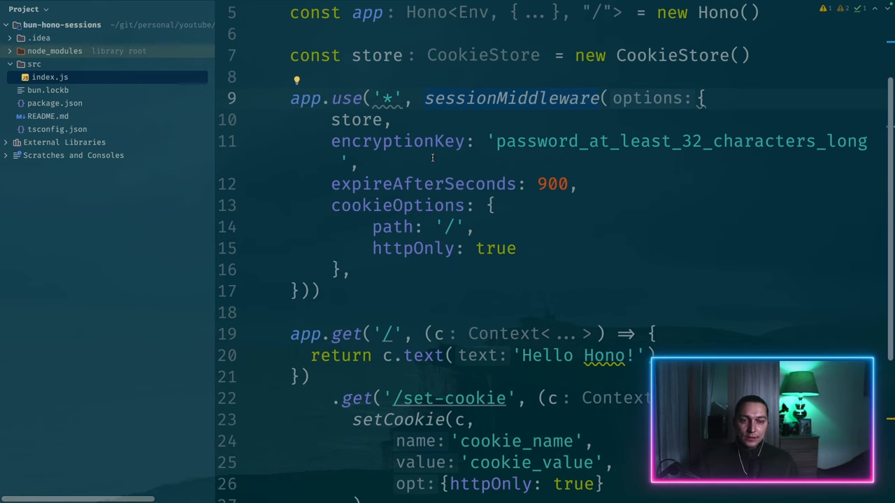
{"action": "scroll", "coordinate": [437, 162], "scroll_direction": "down", "scroll_amount": 1}
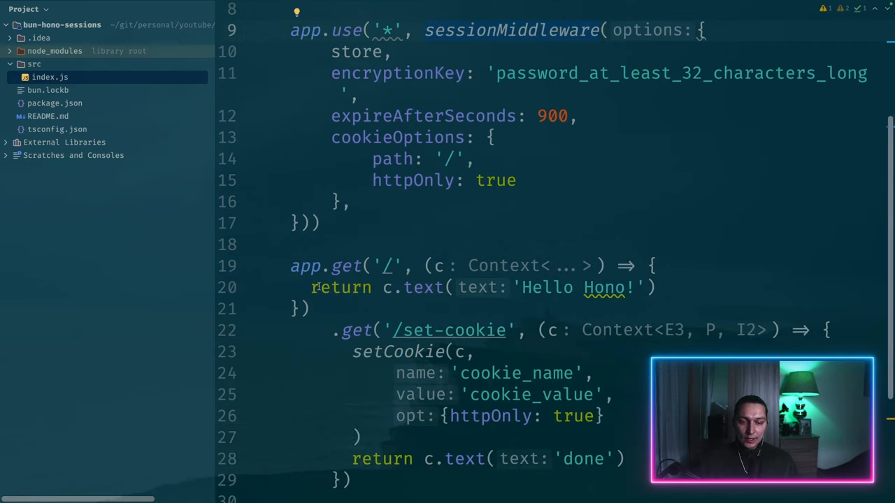
{"action": "scroll", "coordinate": [512, 238], "scroll_direction": "up", "scroll_amount": 3}
{"action": "scroll", "coordinate": [512, 238], "scroll_direction": "up", "scroll_amount": 3}
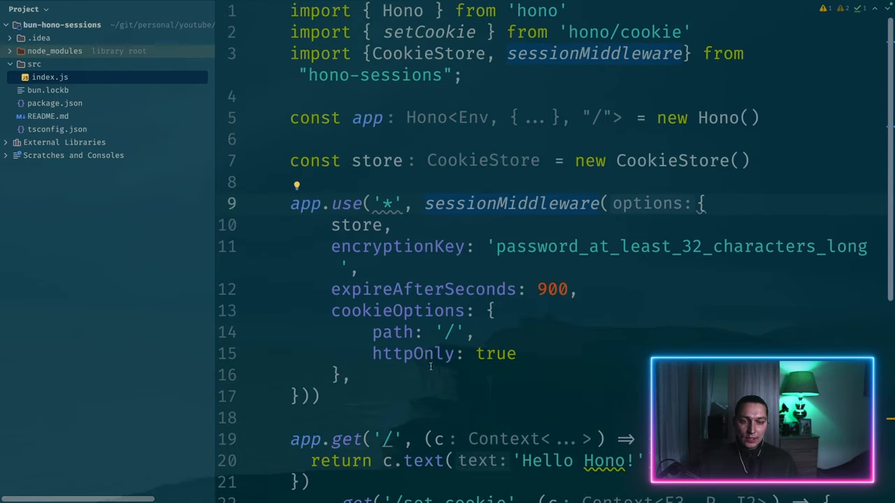
{"action": "scroll", "coordinate": [425, 310], "scroll_direction": "down", "scroll_amount": 3}
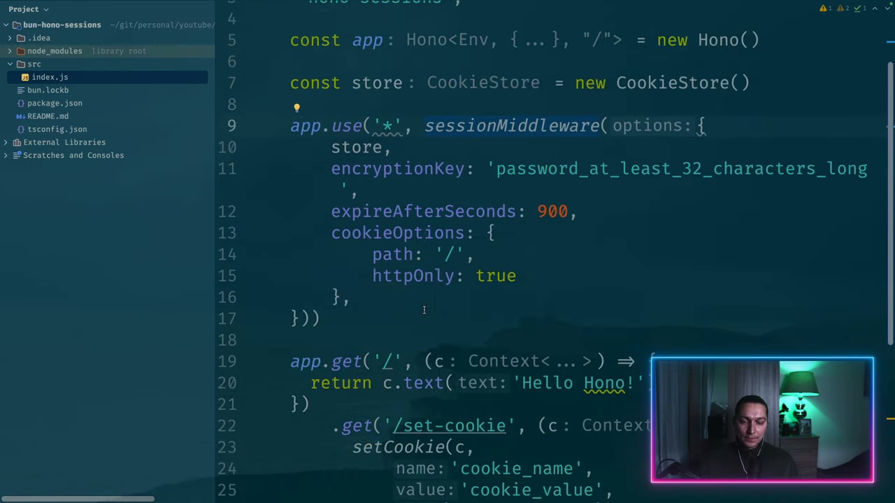
Review the session middleware block, the store usages and the CookieStore constructor in index.js
{"action": "left_click_drag", "start_coordinate": [290, 125], "coordinate": [348, 314]}
{"action": "left_click", "coordinate": [347, 314]}
{"action": "scroll", "coordinate": [376, 255], "scroll_direction": "down", "scroll_amount": 1}
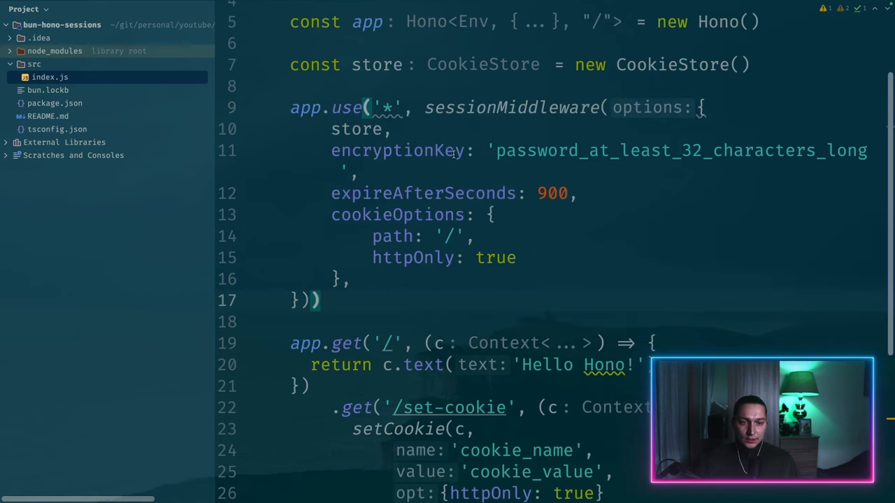
{"action": "left_click", "coordinate": [349, 126]}
{"action": "left_click", "coordinate": [673, 65]}
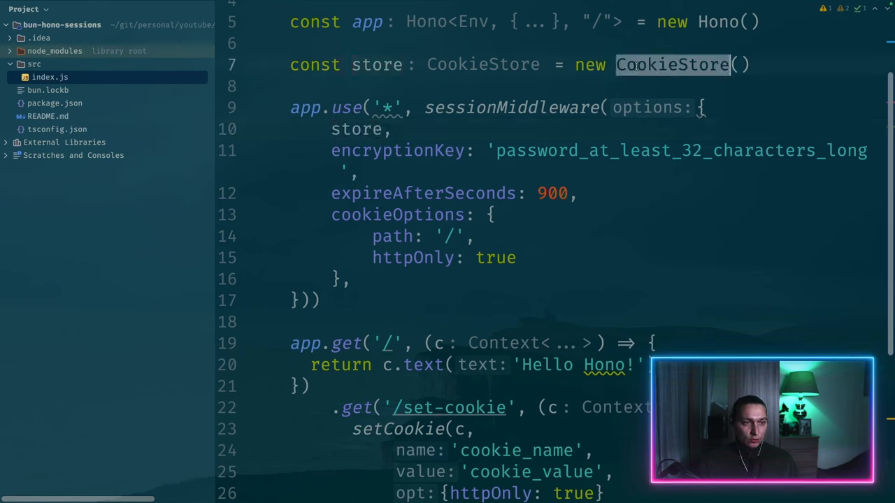
{"action": "left_click", "coordinate": [417, 151]}
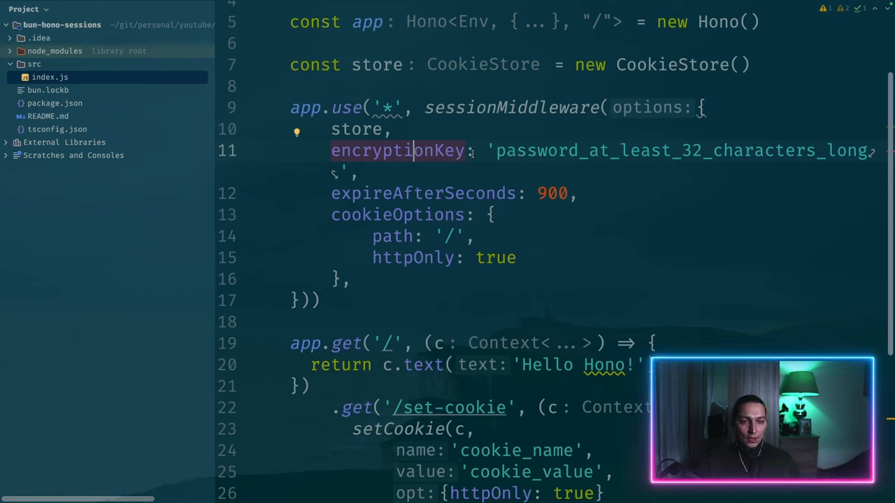
Highlight the hardcoded encryptionKey password string, then bring up README.md from the Project tree
{"action": "left_click", "coordinate": [489, 150]}
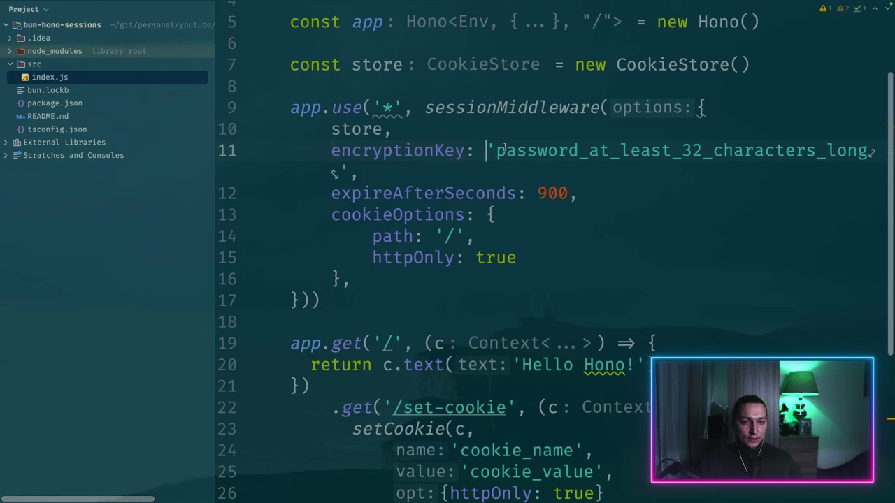
{"action": "double_click", "coordinate": [657, 150]}
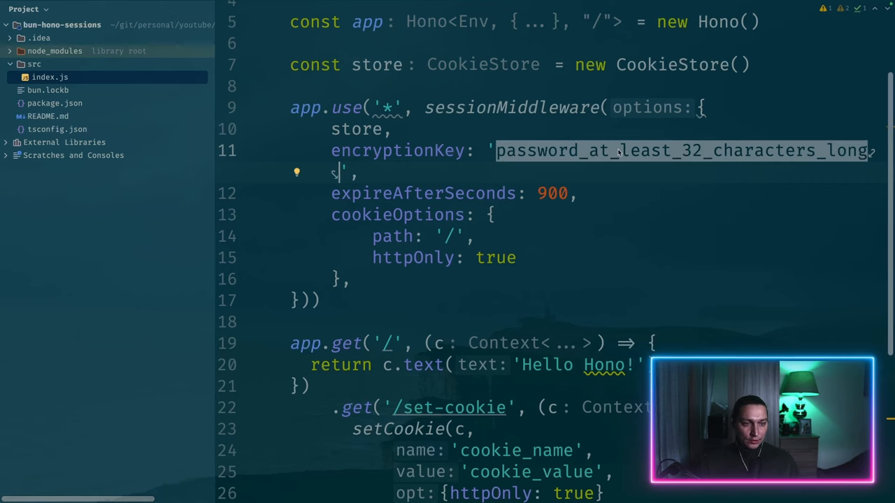
{"action": "left_click", "coordinate": [62, 116]}
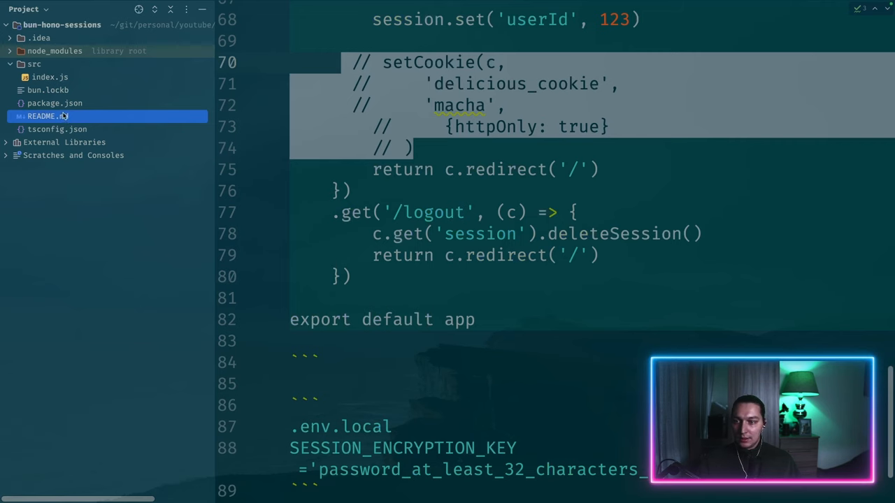
Create a new plain file named .env.local at the project root
{"action": "left_click", "coordinate": [55, 103]}
{"action": "right_click", "coordinate": [54, 104]}
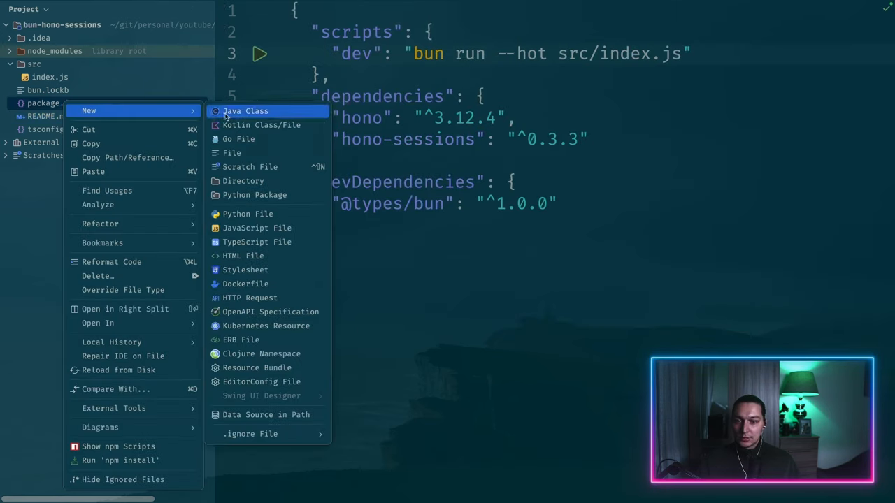
{"action": "left_click", "coordinate": [231, 153]}
{"action": "type", "text": "evn"}
{"action": "type", "text": "local"}
{"action": "key", "text": "Return"}
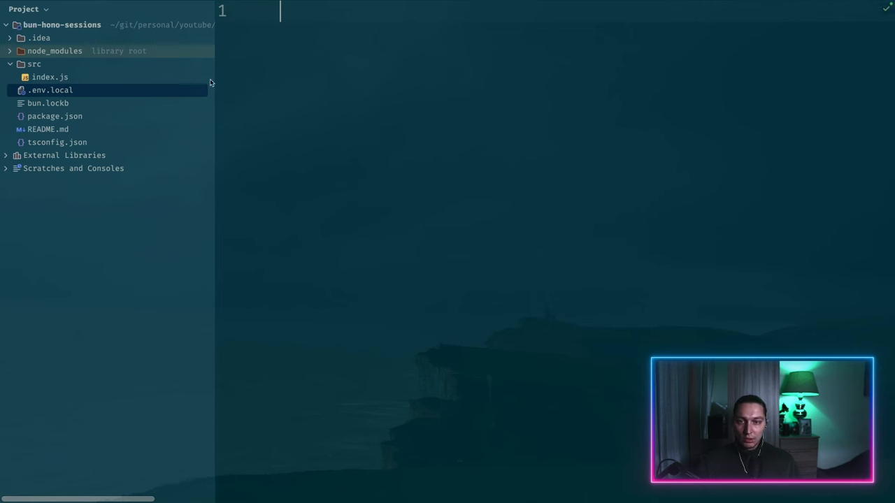
{"action": "mouse_move", "coordinate": [86, 133]}
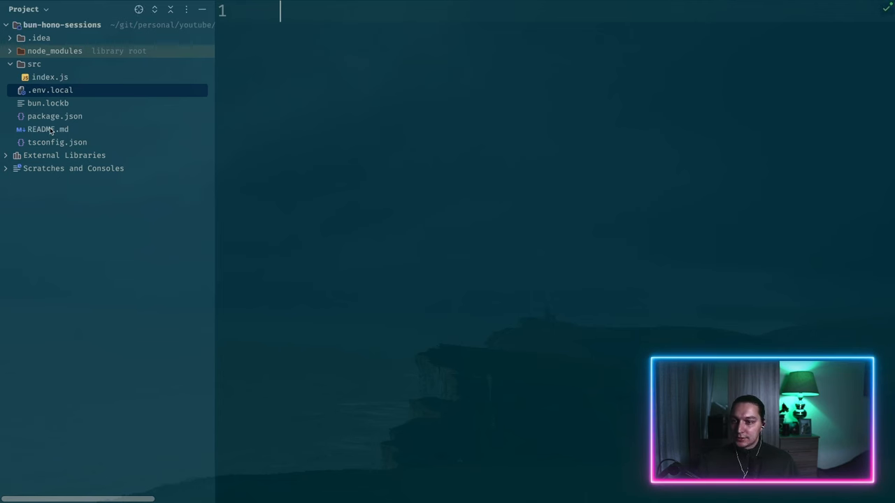
{"action": "left_click", "coordinate": [48, 129]}
{"action": "scroll", "coordinate": [502, 237], "scroll_direction": "down", "scroll_amount": 2}
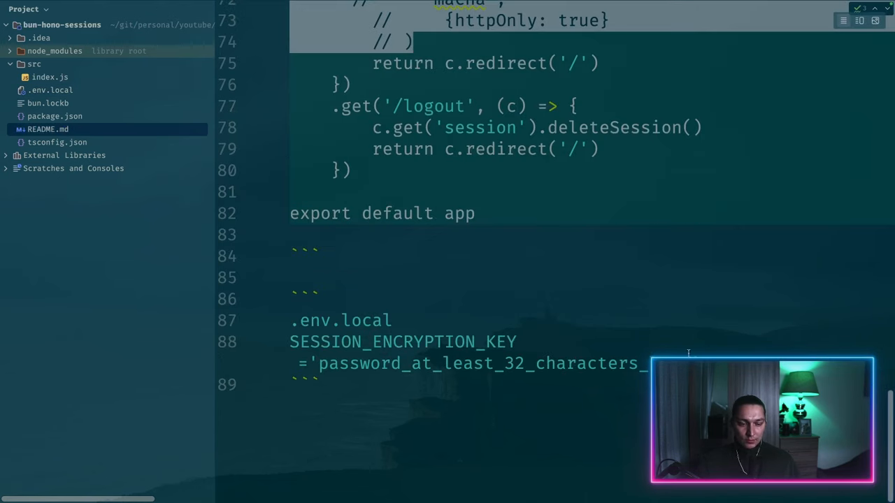
{"action": "left_click_drag", "start_coordinate": [647, 364], "coordinate": [289, 342]}
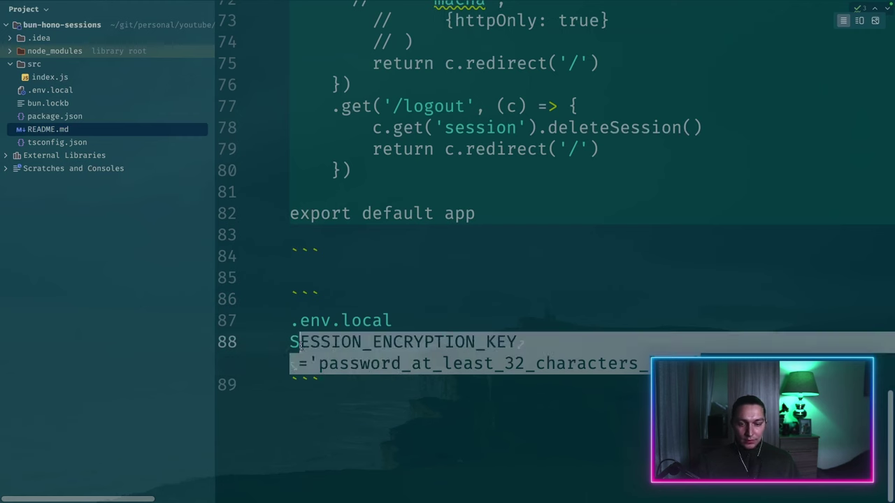
{"action": "left_click", "coordinate": [48, 103]}
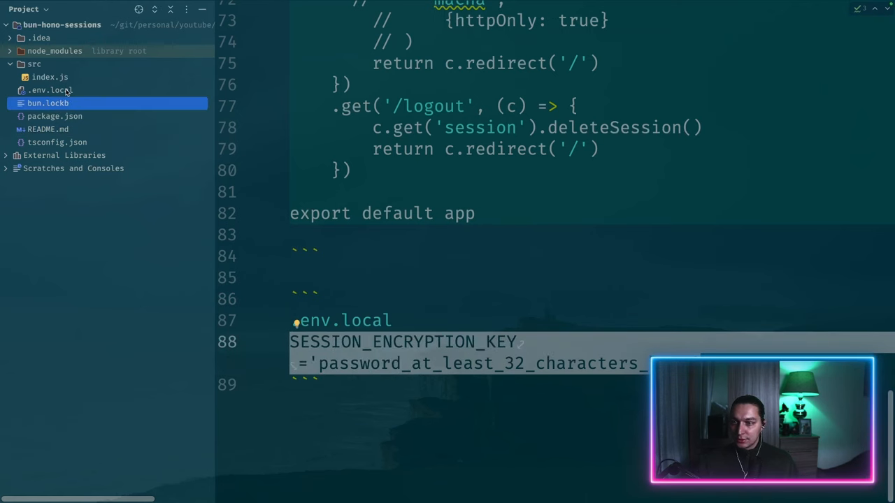
{"action": "left_click", "coordinate": [51, 90]}
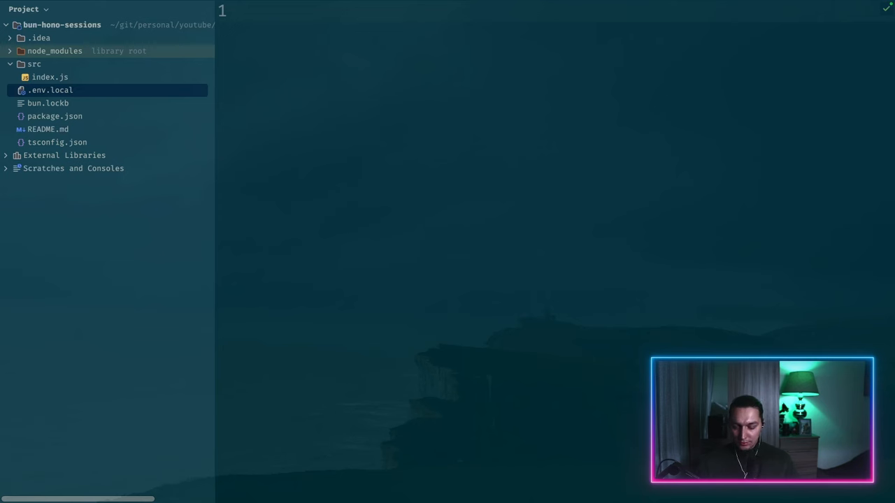
{"action": "key", "text": "ctrl+v"}
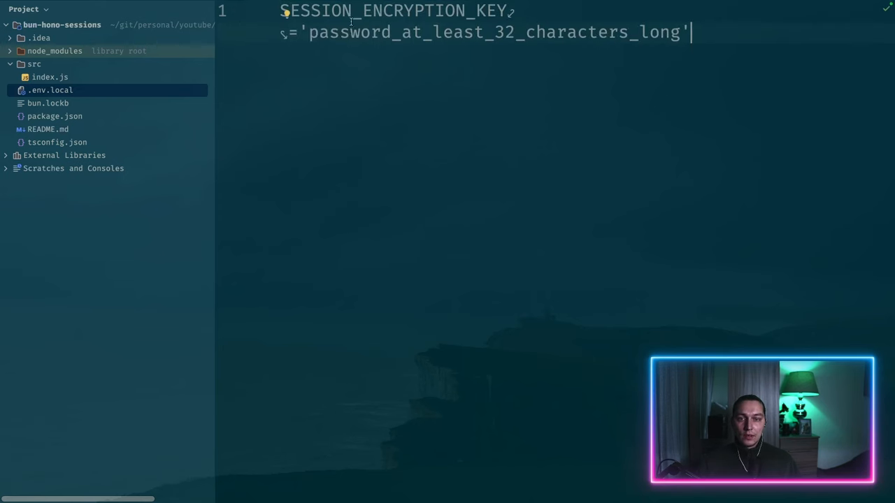
{"action": "left_click", "coordinate": [47, 130]}
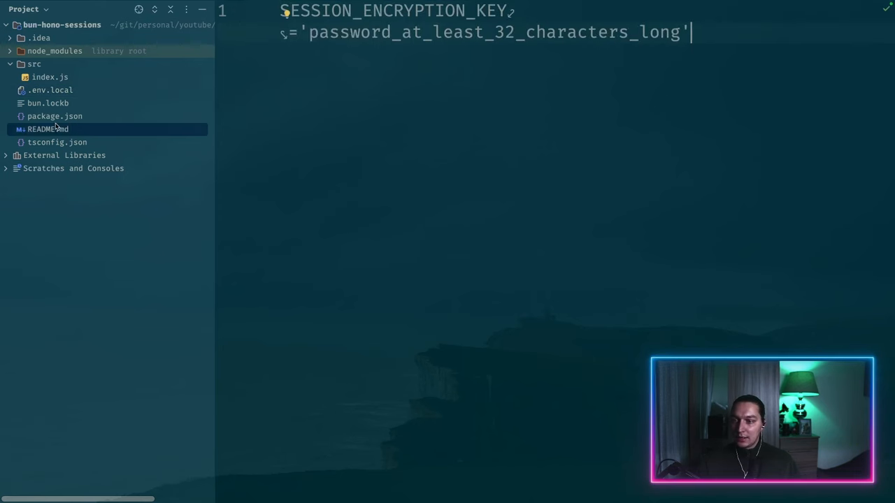
{"action": "scroll", "coordinate": [448, 221], "scroll_direction": "up", "scroll_amount": 5}
{"action": "scroll", "coordinate": [476, 224], "scroll_direction": "up", "scroll_amount": 5}
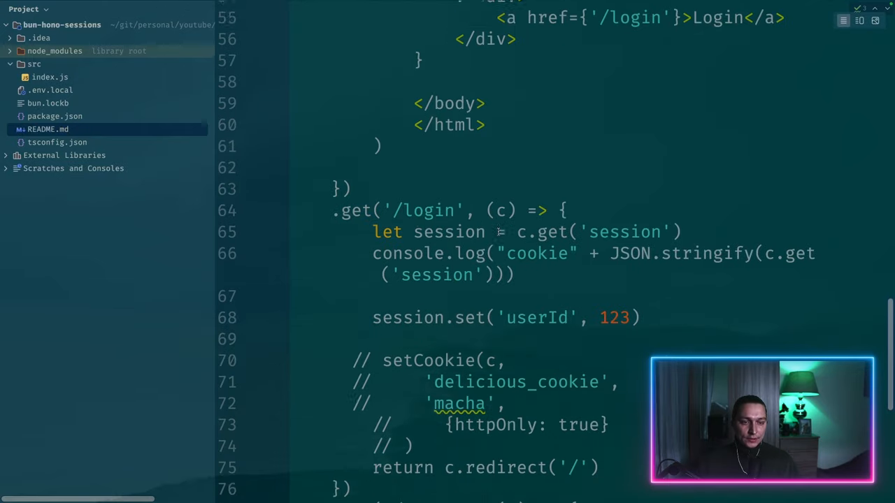
{"action": "scroll", "coordinate": [490, 227], "scroll_direction": "up", "scroll_amount": 5}
{"action": "scroll", "coordinate": [498, 232], "scroll_direction": "up", "scroll_amount": 5}
{"action": "scroll", "coordinate": [483, 225], "scroll_direction": "up", "scroll_amount": 3}
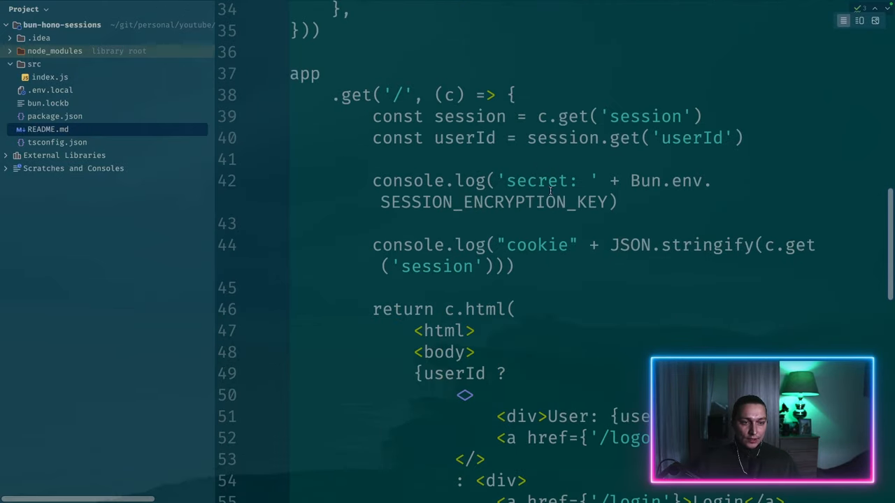
Select Bun.env.SESSION_ENCRYPTION_KEY in the README's root-route console.log on line 42
{"action": "left_click_drag", "start_coordinate": [608, 202], "coordinate": [627, 180]}
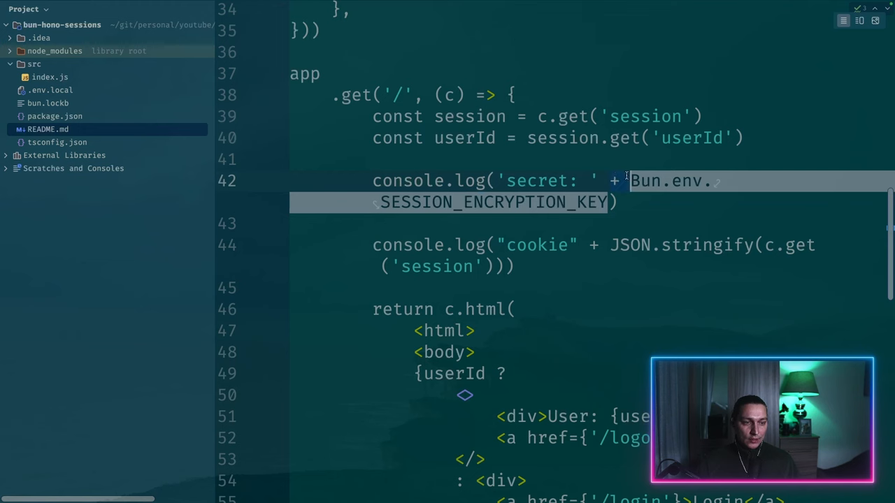
Copy the secret-logging console.log from the README into the '/' route of index.js
{"action": "mouse_move", "coordinate": [77, 108]}
{"action": "left_click", "coordinate": [619, 202]}
{"action": "left_click_drag", "start_coordinate": [619, 202], "coordinate": [373, 181]}
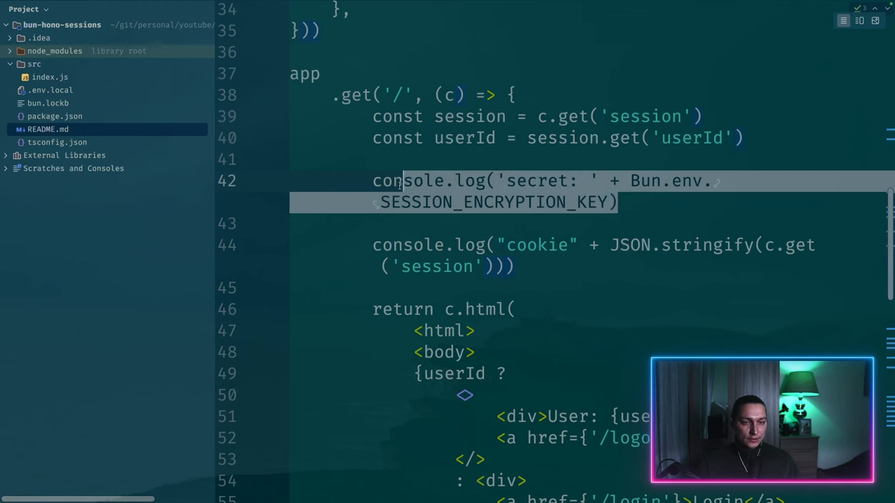
{"action": "left_click", "coordinate": [50, 90]}
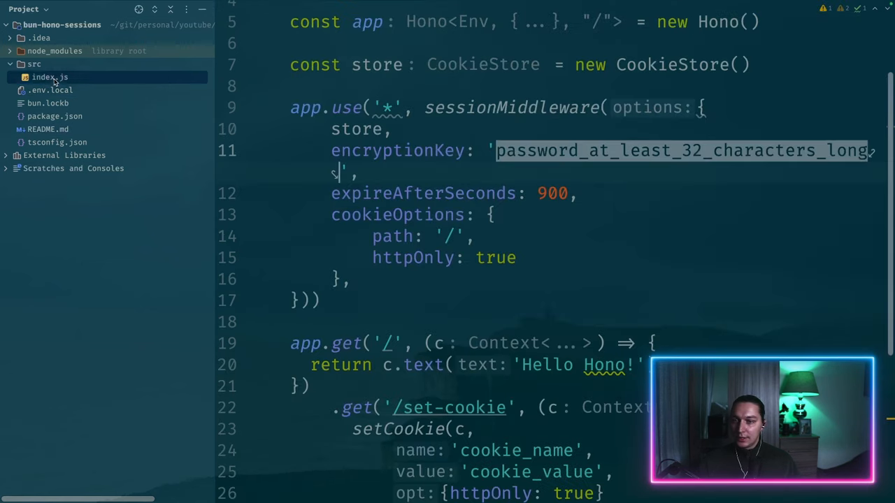
{"action": "scroll", "coordinate": [465, 264], "scroll_direction": "down", "scroll_amount": 5}
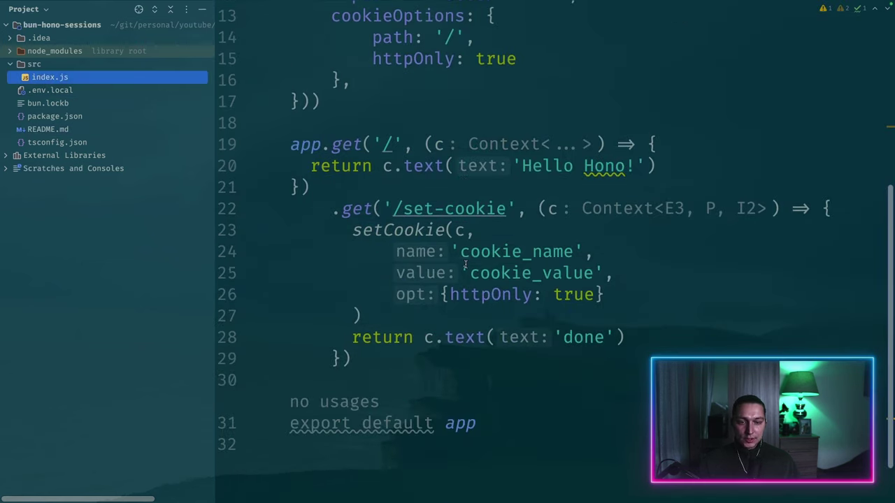
{"action": "left_click", "coordinate": [670, 143]}
{"action": "key", "text": "Return"}
{"action": "type", "text": "console.log('secret: ' + Bun.env.SESSION_ENCRYPTION_KEY)"}
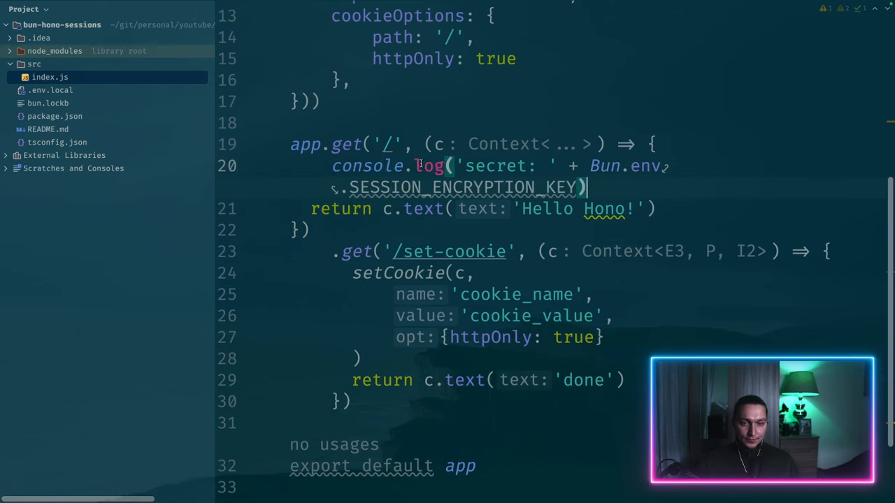
{"action": "left_click", "coordinate": [500, 166]}
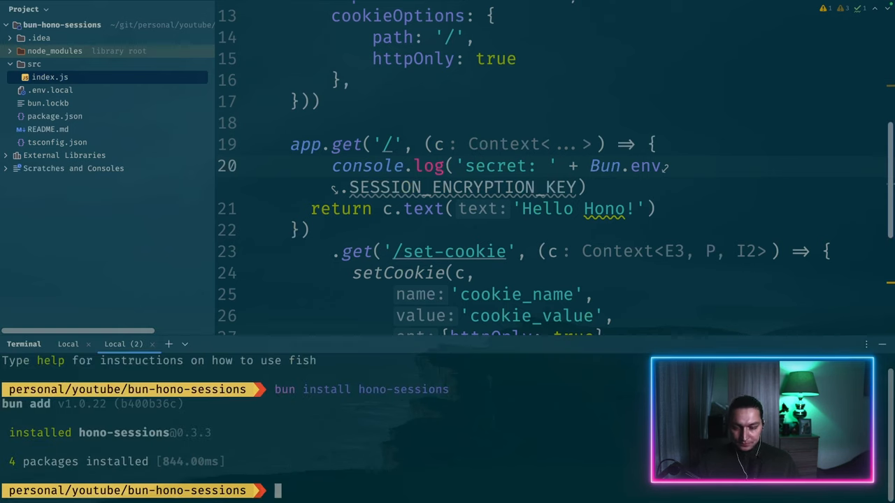
Bring up the terminal panel and start a second terminal session
{"action": "key", "text": "alt+F12"}
{"action": "left_click", "coordinate": [168, 344]}
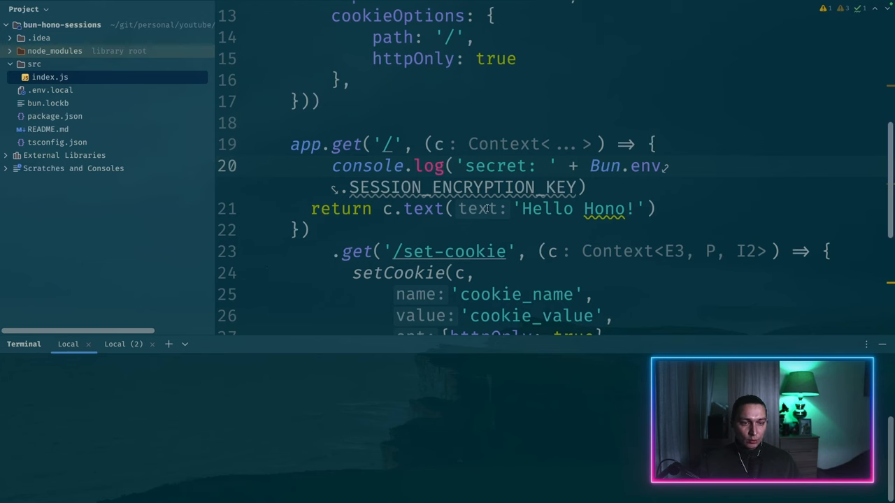
{"action": "scroll", "coordinate": [496, 165], "scroll_direction": "up", "scroll_amount": 2}
{"action": "scroll", "coordinate": [496, 166], "scroll_direction": "up", "scroll_amount": 2}
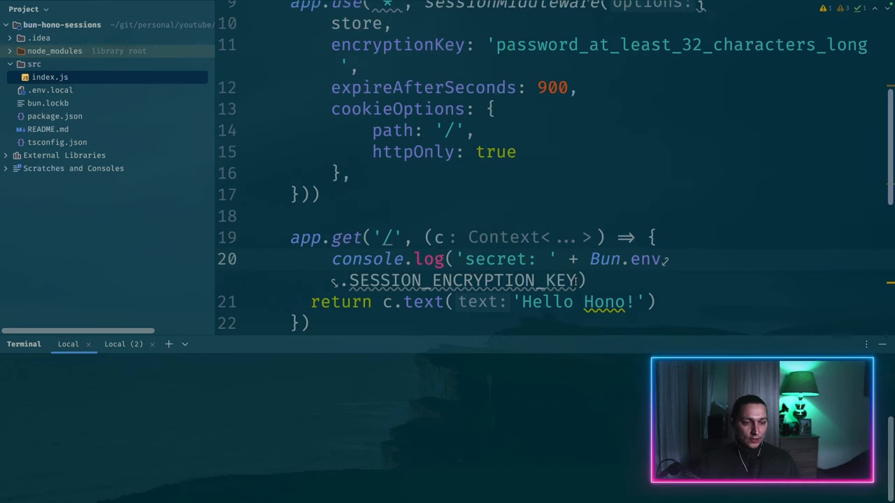
Replace the hardcoded encryptionKey password with Bun.env.SESSION_ENCRYPTION_KEY and widen the editor area
{"action": "left_click_drag", "start_coordinate": [577, 281], "coordinate": [586, 260]}
{"action": "key", "text": "ctrl+c"}
{"action": "left_click", "coordinate": [505, 44]}
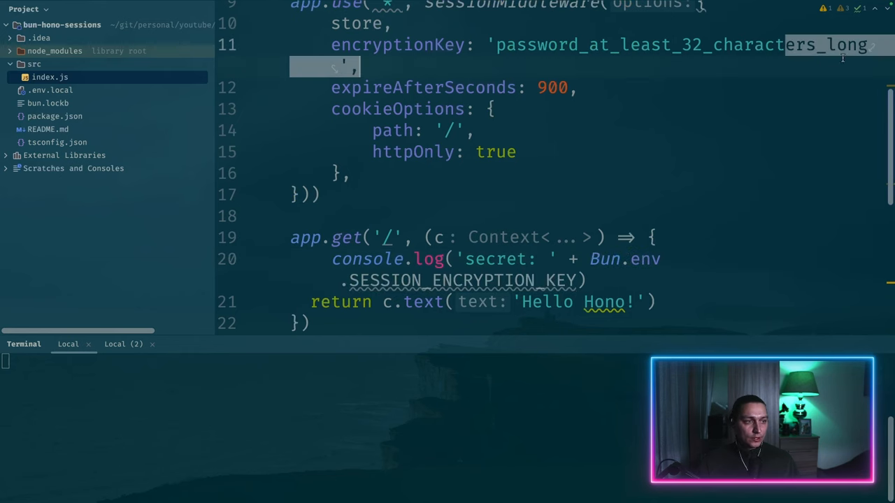
{"action": "left_click_drag", "start_coordinate": [348, 66], "coordinate": [482, 44]}
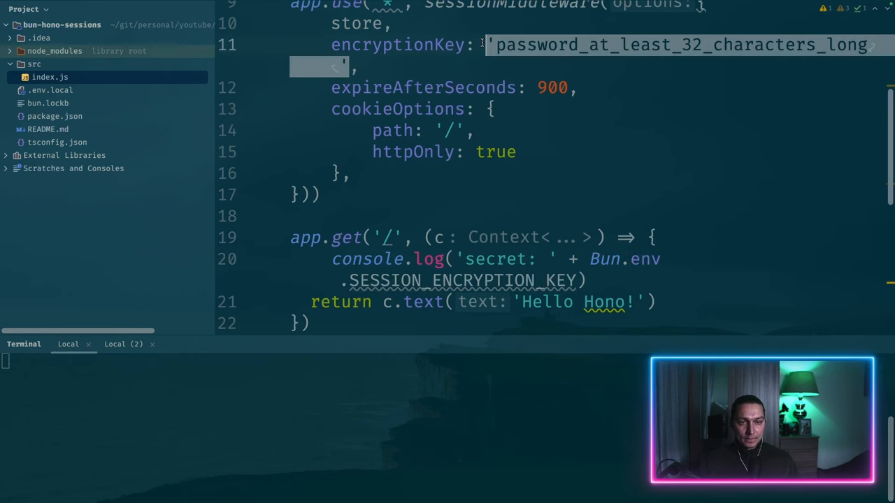
{"action": "key", "text": "ctrl+v"}
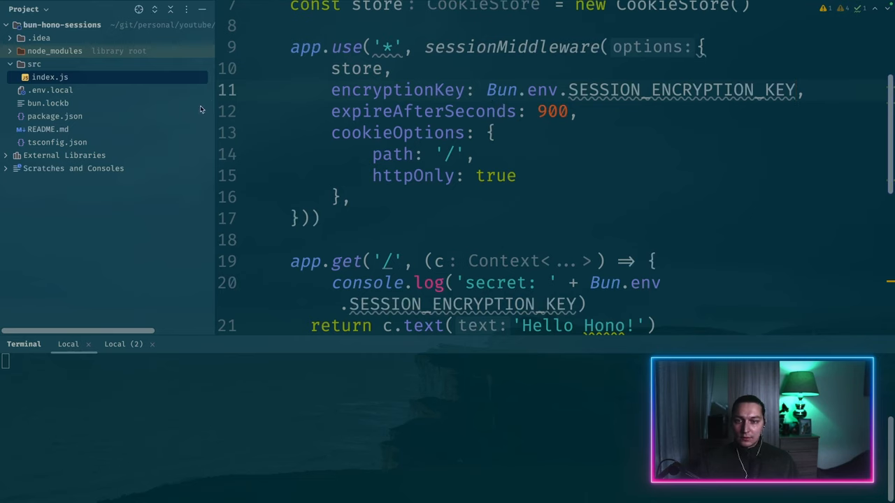
{"action": "left_click_drag", "start_coordinate": [214, 102], "coordinate": [87, 105]}
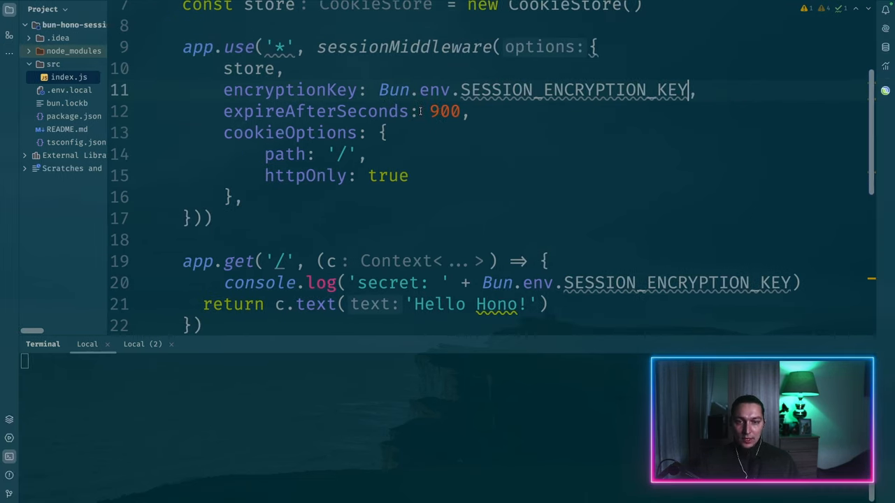
In Chrome, trim set-cookie off the localhost:3000 address to load the root page, then return to WebStorm
{"action": "key", "text": "alt+Tab"}
{"action": "left_click", "coordinate": [395, 88]}
{"action": "left_click", "coordinate": [388, 10]}
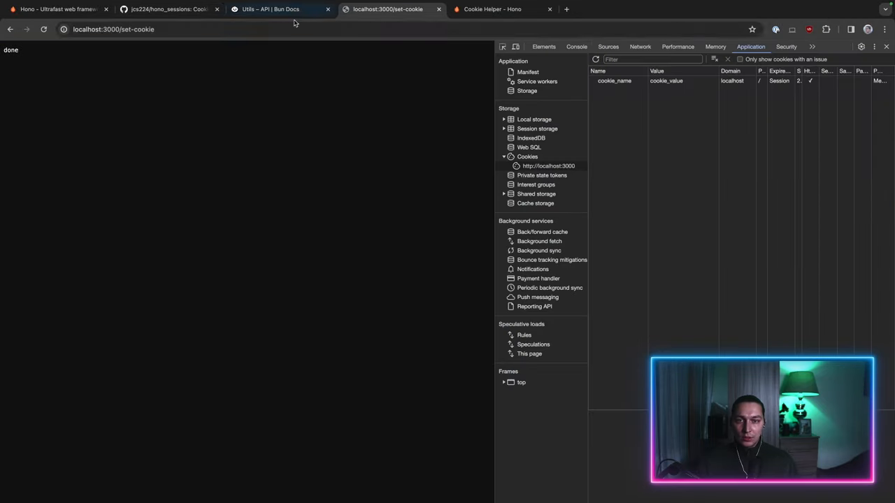
{"action": "left_click_drag", "start_coordinate": [121, 29], "coordinate": [151, 30]}
{"action": "key", "text": "BackSpace"}
{"action": "key", "text": "Return"}
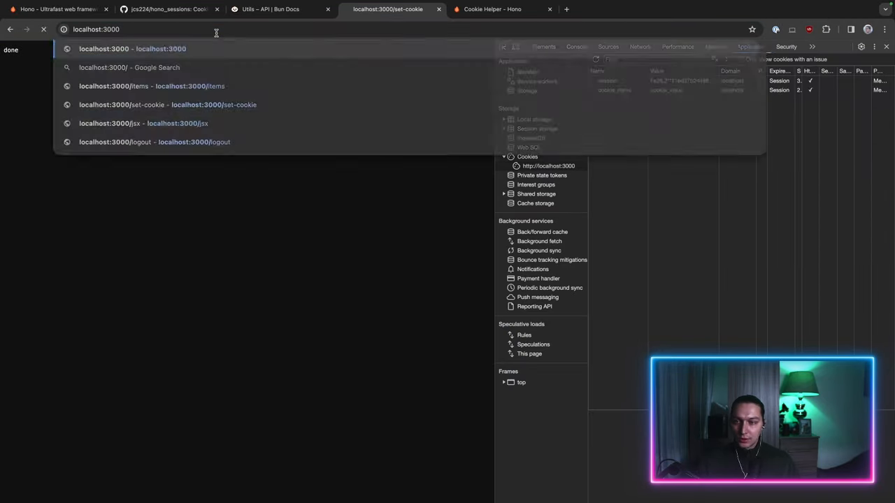
{"action": "key", "text": "alt+Tab"}
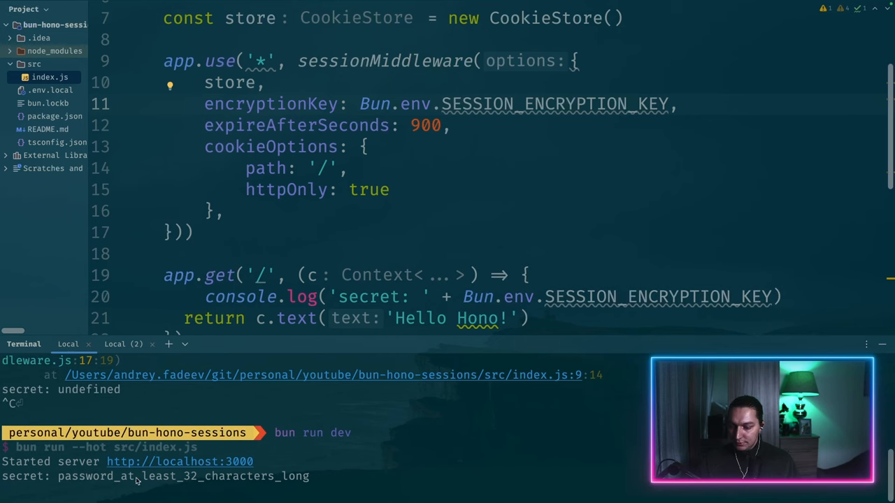
{"action": "left_click_drag", "start_coordinate": [32, 477], "coordinate": [290, 477]}
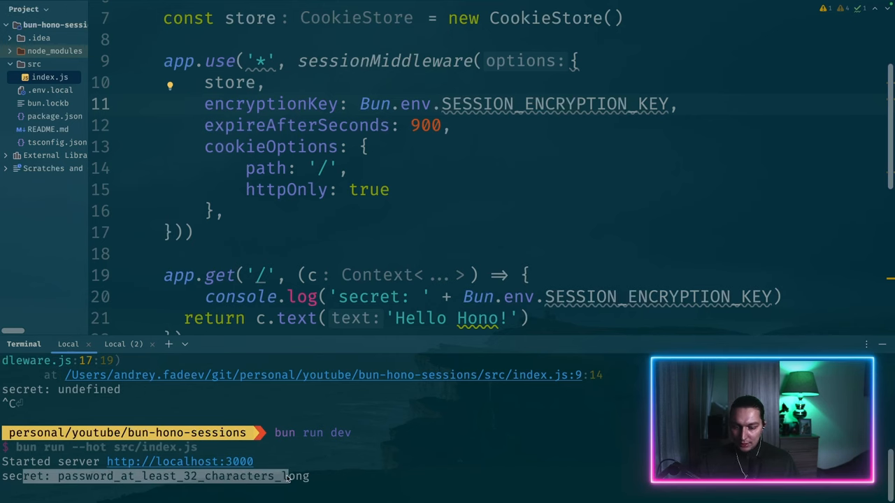
{"action": "left_click", "coordinate": [436, 125]}
{"action": "scroll", "coordinate": [436, 125], "scroll_direction": "up", "scroll_amount": 2}
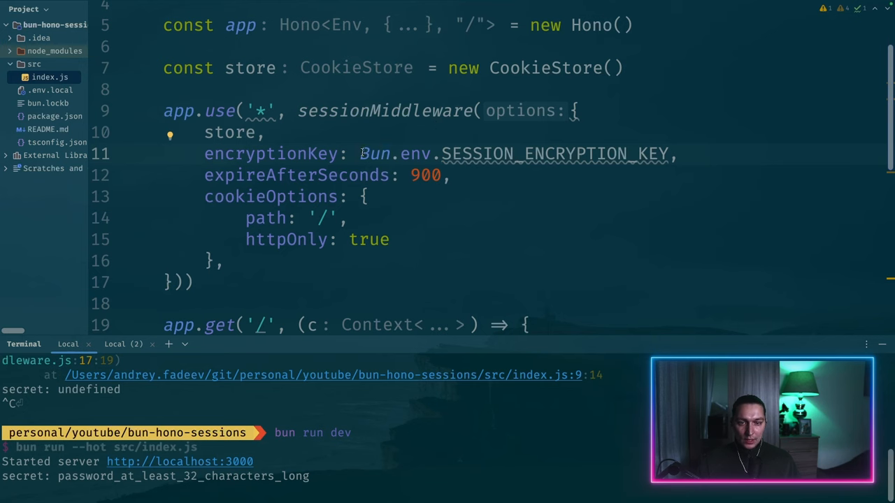
{"action": "left_click_drag", "start_coordinate": [360, 154], "coordinate": [677, 154]}
{"action": "left_click", "coordinate": [678, 153]}
{"action": "scroll", "coordinate": [370, 247], "scroll_direction": "down", "scroll_amount": 2}
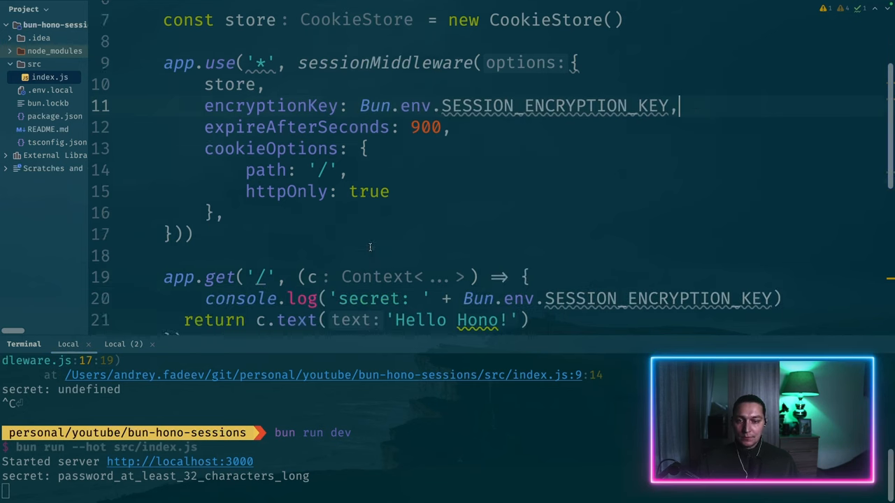
{"action": "scroll", "coordinate": [369, 246], "scroll_direction": "down", "scroll_amount": 4}
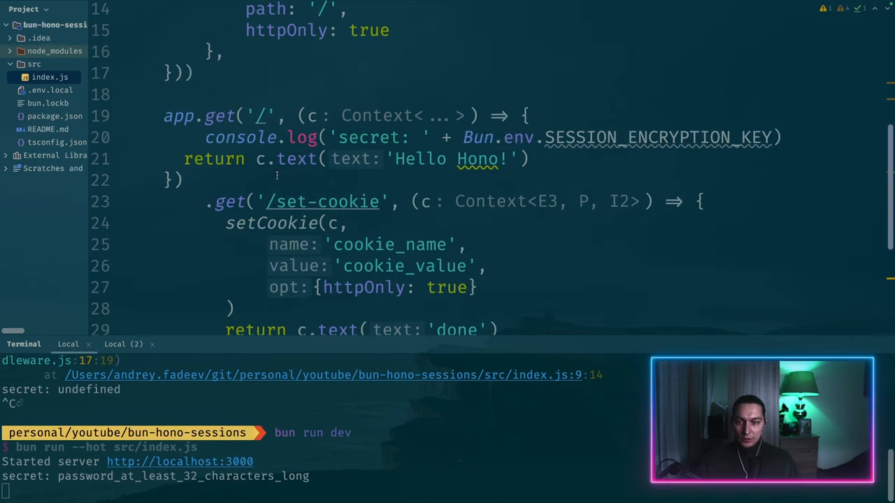
{"action": "scroll", "coordinate": [279, 179], "scroll_direction": "down", "scroll_amount": 1}
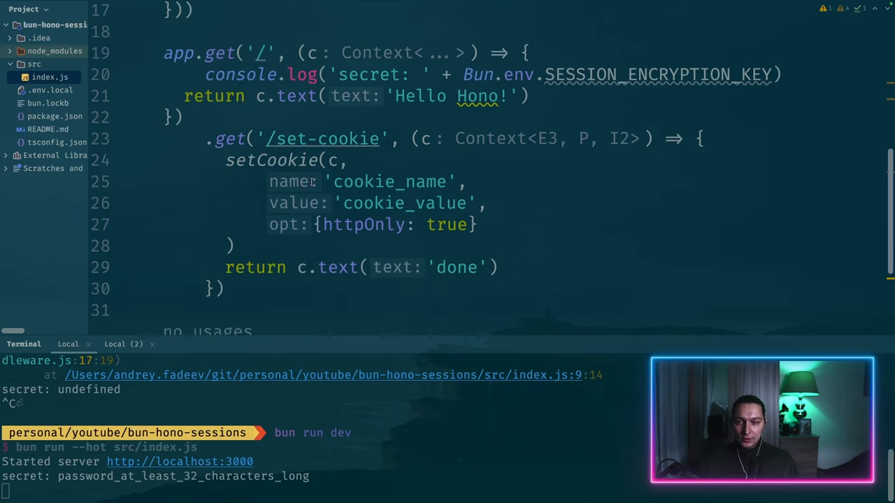
{"action": "scroll", "coordinate": [313, 181], "scroll_direction": "down", "scroll_amount": 2}
{"action": "scroll", "coordinate": [312, 181], "scroll_direction": "up", "scroll_amount": 3}
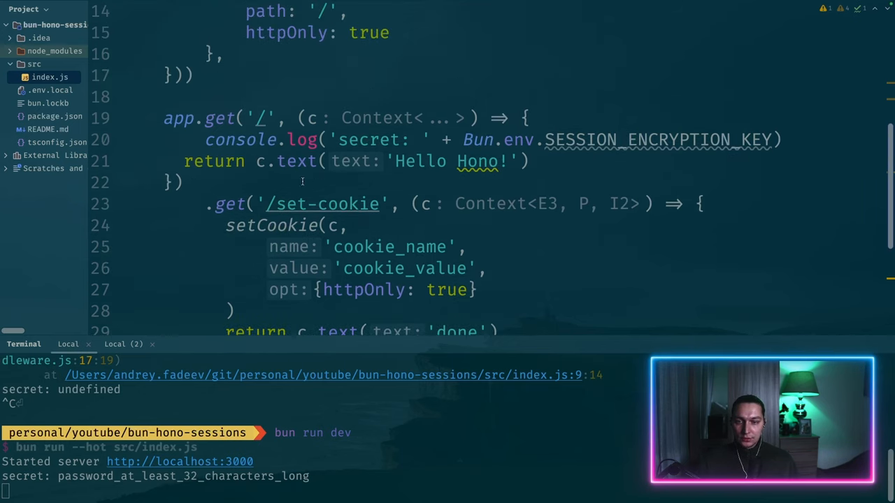
Chain a .get('/login', (c) => { }) route after the root route with an empty handler body
{"action": "left_click", "coordinate": [253, 184]}
{"action": "key", "text": "Return"}
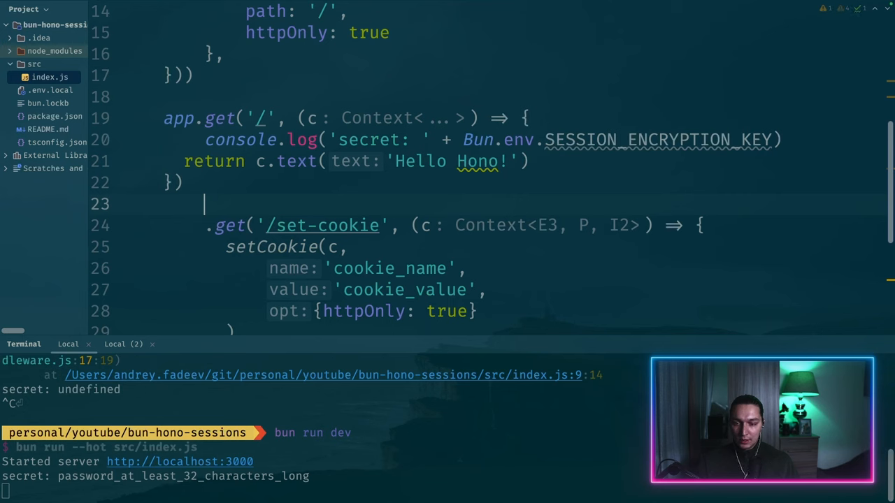
{"action": "type", "text": ".get("}
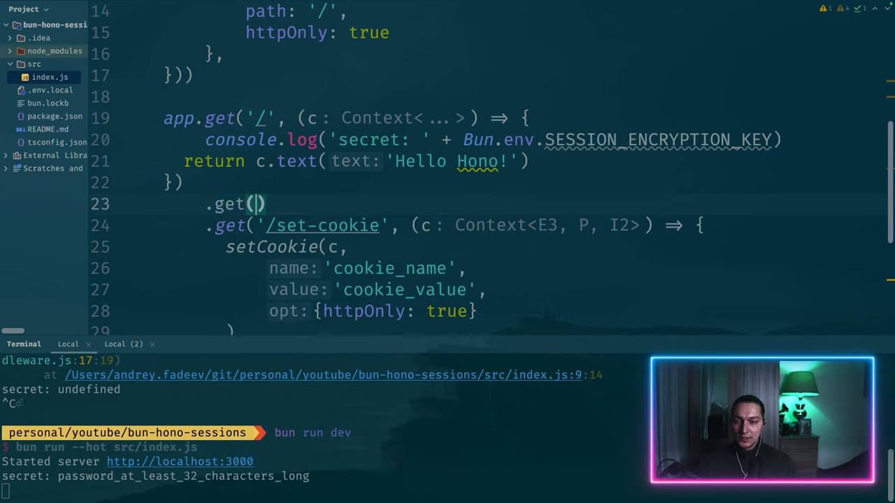
{"action": "type", "text": "'/login"}
{"action": "key", "text": "Right"}
{"action": "type", "text": ", (c"}
{"action": "key", "text": "Escape"}
{"action": "key", "text": "Right"}
{"action": "type", "text": "=> {"}
{"action": "key", "text": "Return"}
{"action": "type", "text": "{"}
{"action": "key", "text": "Return"}
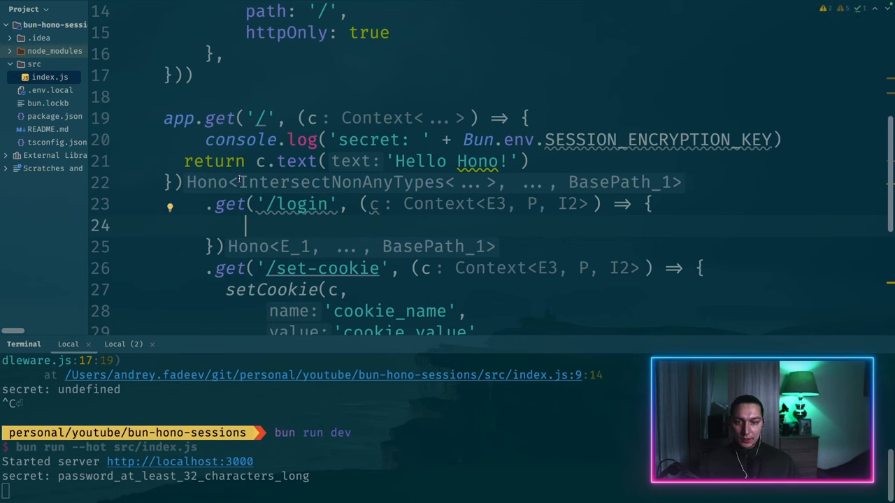
{"action": "key", "text": "Return"}
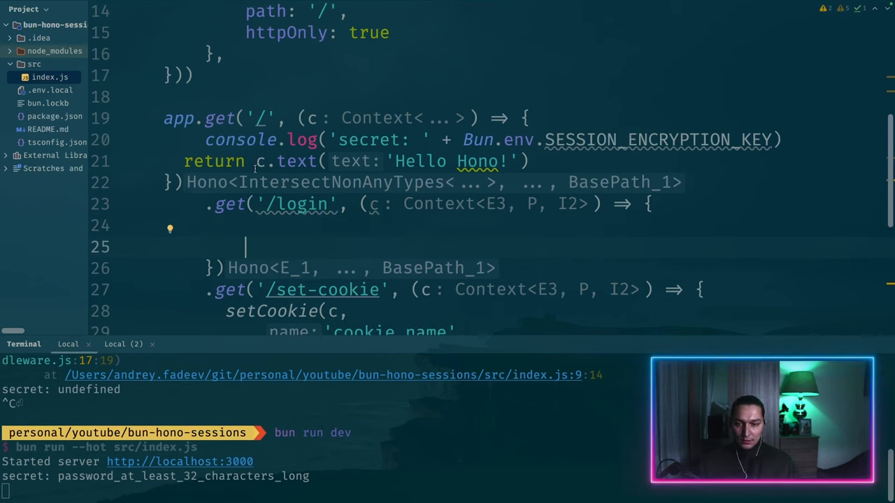
{"action": "type", "text": "c"}
Make the /login handler return c.redirect('/') via autocomplete, leaving an empty line above the return
{"action": "key", "text": "BackSpace"}
{"action": "type", "text": "return cr"}
{"action": "key", "text": "BackSpace"}
{"action": "type", "text": "."}
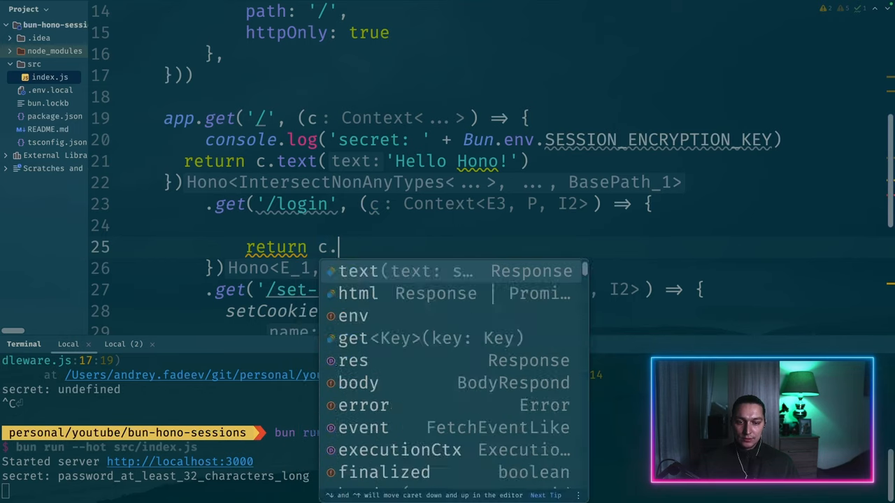
{"action": "type", "text": "redi"}
{"action": "key", "text": "Tab"}
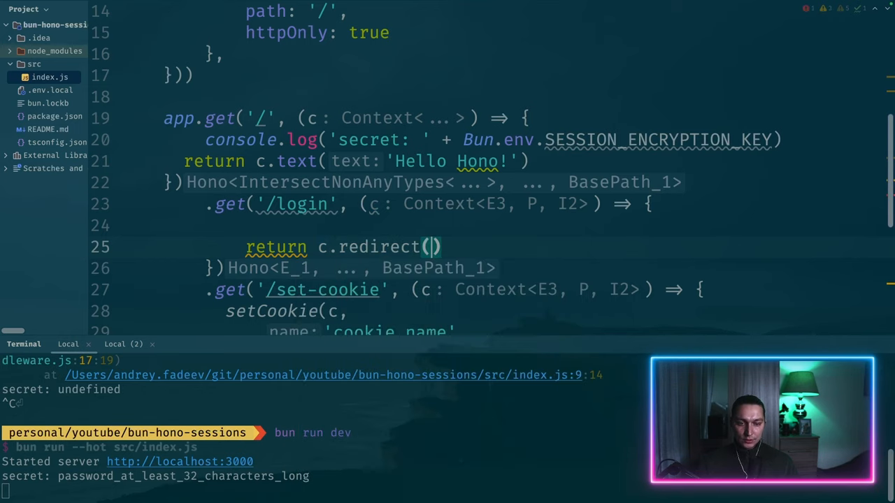
{"action": "type", "text": "'/"}
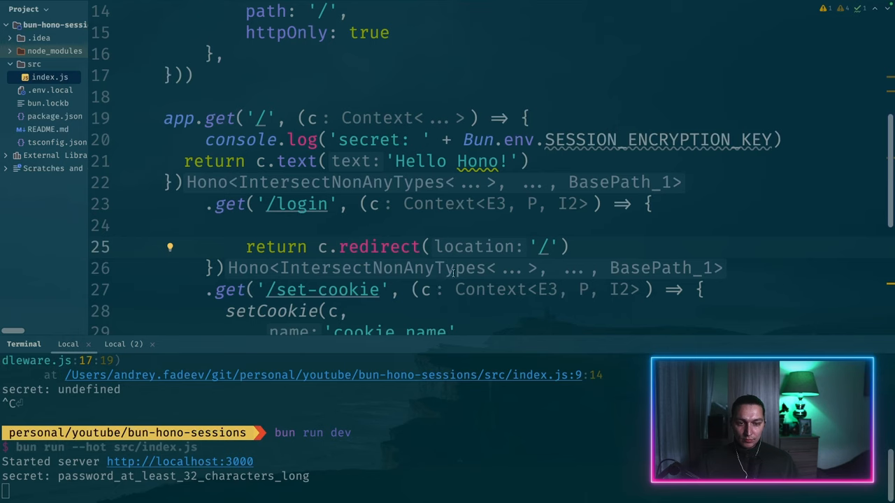
{"action": "left_click", "coordinate": [278, 228]}
{"action": "scroll", "coordinate": [278, 228], "scroll_direction": "down", "scroll_amount": 2}
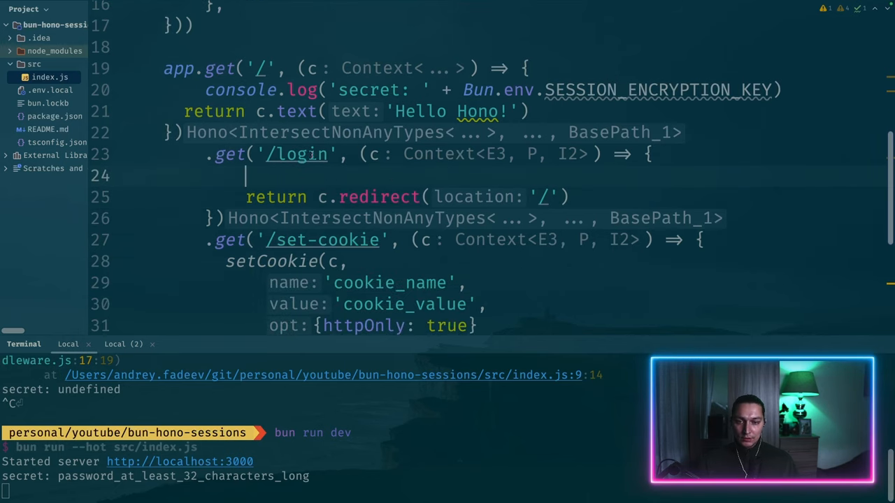
{"action": "double_click", "coordinate": [287, 154]}
{"action": "left_click", "coordinate": [289, 174]}
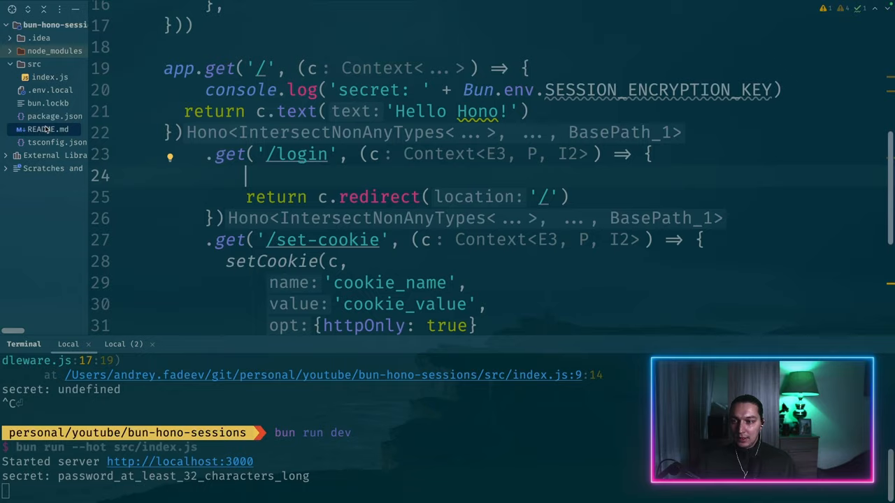
Copy the session lookup, logging and session.set lines from README.md into the /login handler
{"action": "key", "text": "ctrl+Tab"}
{"action": "scroll", "coordinate": [400, 240], "scroll_direction": "down", "scroll_amount": 3}
{"action": "scroll", "coordinate": [400, 240], "scroll_direction": "down", "scroll_amount": 3}
{"action": "scroll", "coordinate": [400, 241], "scroll_direction": "down", "scroll_amount": 5}
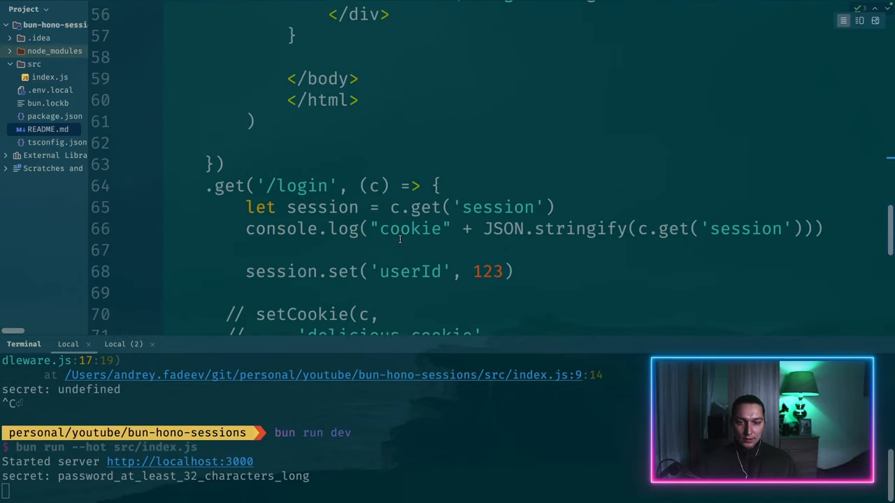
{"action": "scroll", "coordinate": [400, 240], "scroll_direction": "down", "scroll_amount": 2}
{"action": "scroll", "coordinate": [400, 241], "scroll_direction": "down", "scroll_amount": 1}
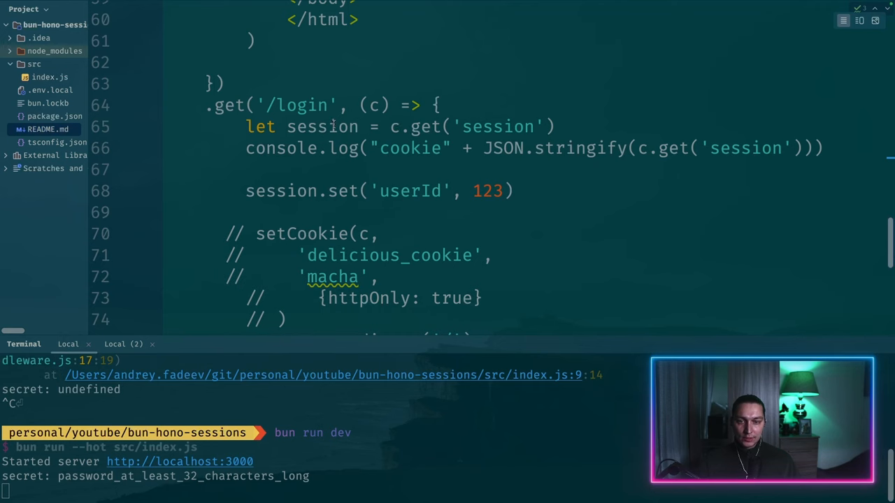
{"action": "left_click", "coordinate": [514, 191]}
{"action": "key", "text": "shift+Up"}
{"action": "key", "text": "shift+Up"}
{"action": "key", "text": "shift+Up"}
{"action": "key", "text": "shift+Home"}
{"action": "key", "text": "super+c"}
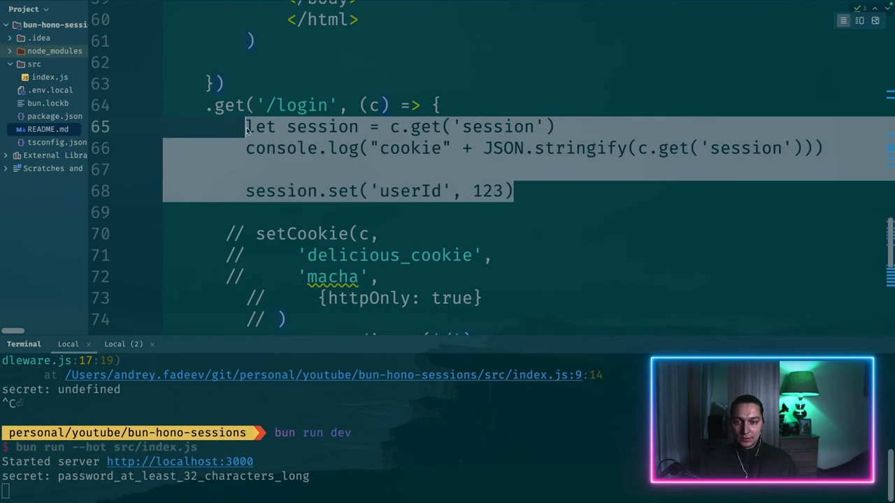
{"action": "left_click", "coordinate": [49, 76]}
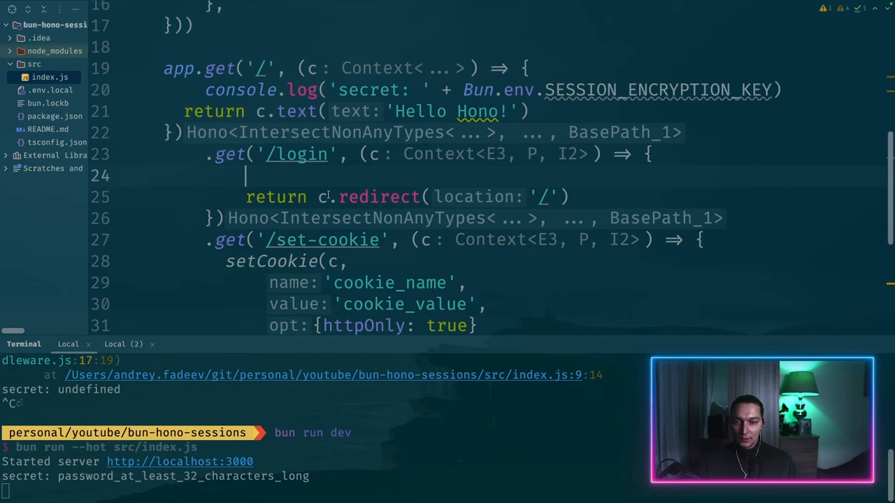
{"action": "key", "text": "Return"}
{"action": "key", "text": "Return"}
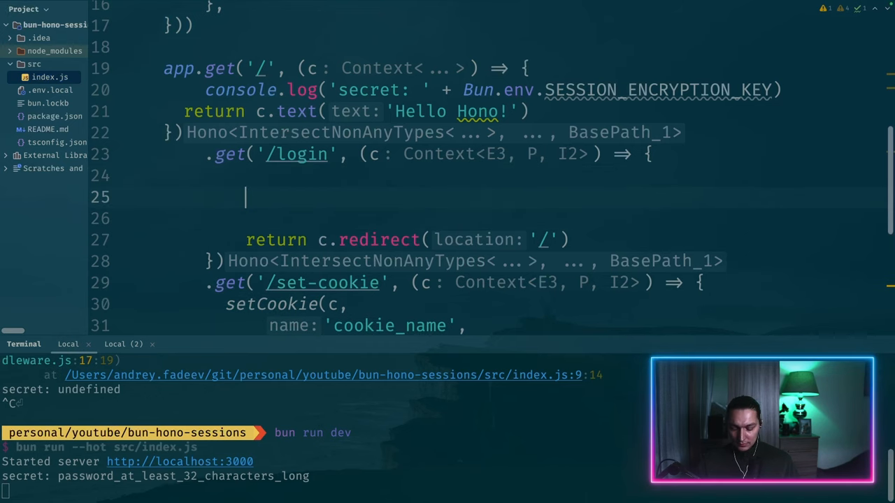
{"action": "key", "text": "super+v"}
{"action": "scroll", "coordinate": [384, 210], "scroll_direction": "down", "scroll_amount": 1}
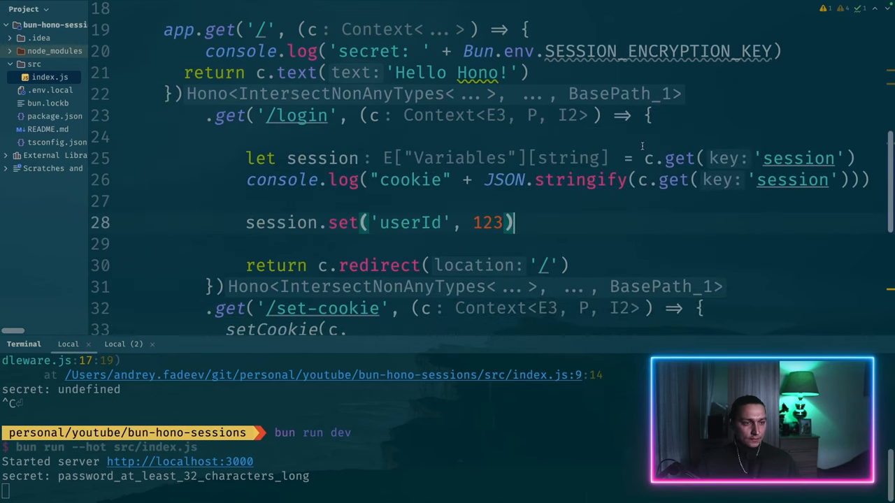
Change let to const for the session lookup and point out the lookup and cookie-logging lines
{"action": "double_click", "coordinate": [259, 159]}
{"action": "type", "text": "cost"}
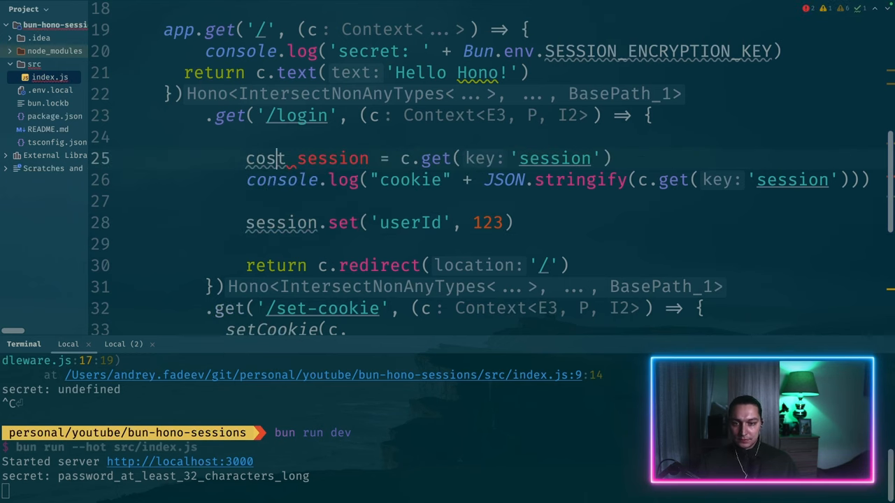
{"action": "type", "text": "m"}
{"action": "key", "text": "BackSpace"}
{"action": "key", "text": "BackSpace"}
{"action": "type", "text": "ns"}
{"action": "key", "text": "Escape"}
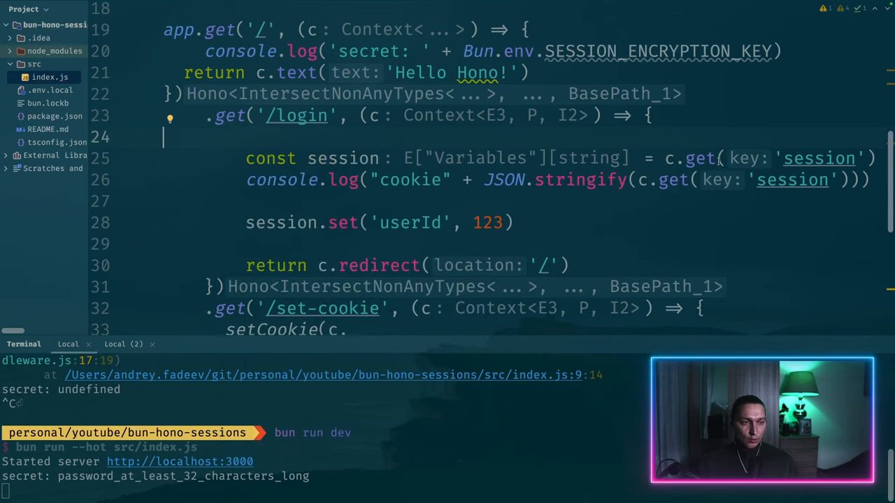
{"action": "left_click_drag", "start_coordinate": [669, 158], "coordinate": [870, 158]}
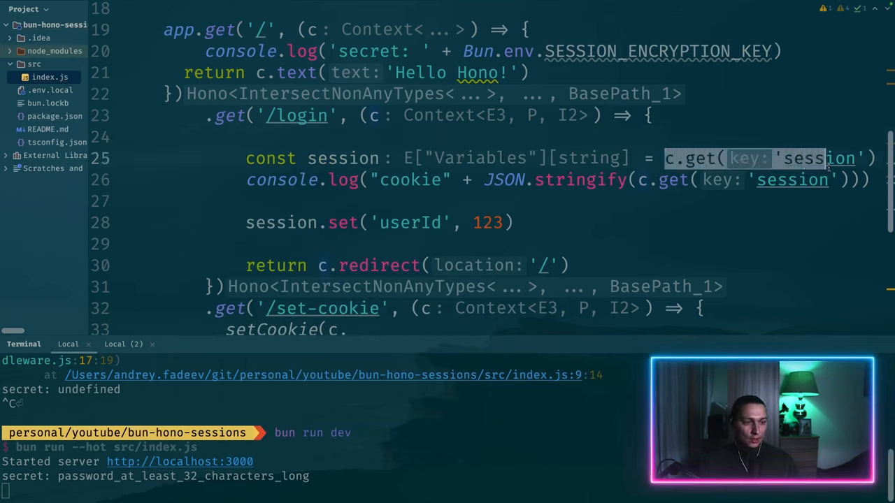
{"action": "left_click", "coordinate": [605, 137]}
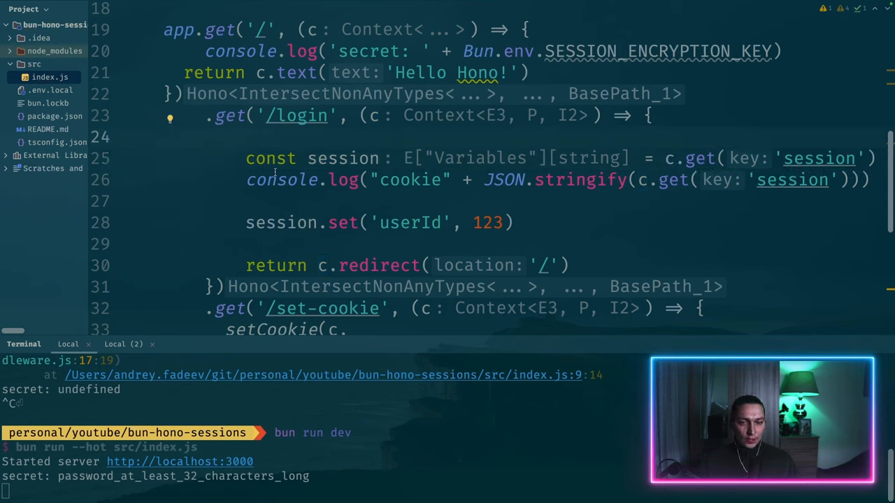
{"action": "left_click_drag", "start_coordinate": [259, 181], "coordinate": [871, 180]}
{"action": "left_click", "coordinate": [469, 201]}
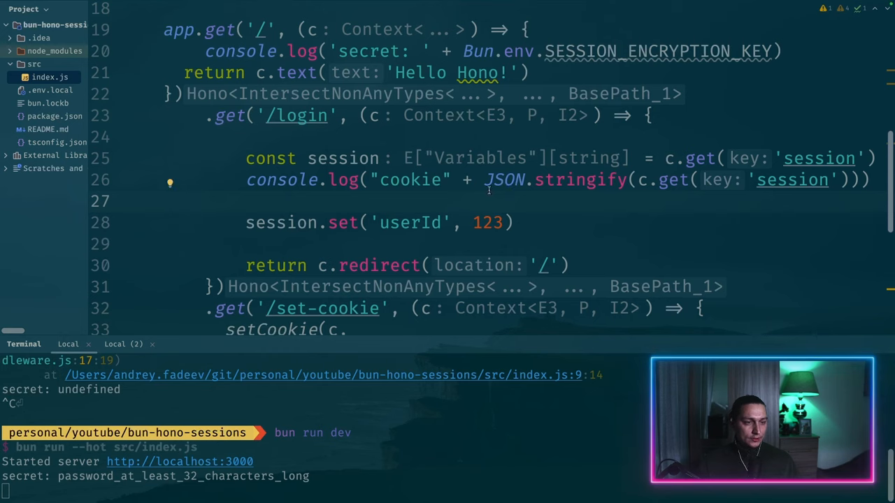
{"action": "scroll", "coordinate": [393, 184], "scroll_direction": "down", "scroll_amount": 1}
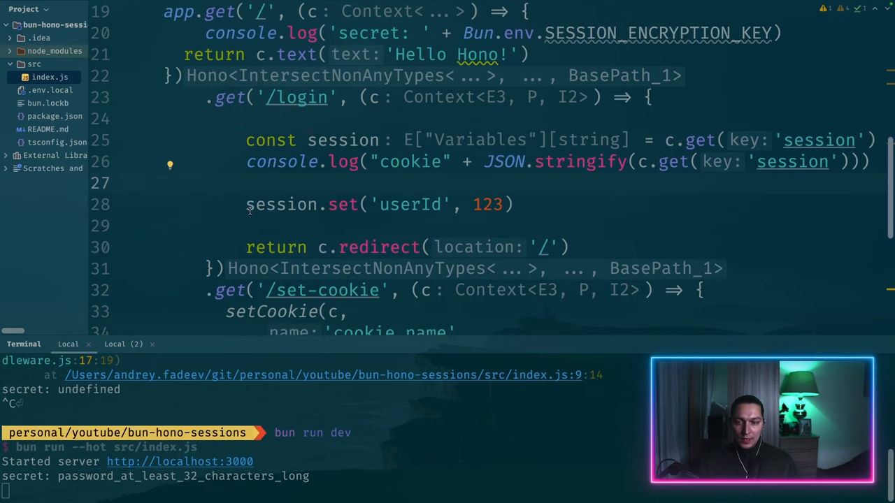
{"action": "left_click_drag", "start_coordinate": [247, 204], "coordinate": [517, 205]}
Select the userId value 123 in session.set to replace it with 823482384
{"action": "left_click", "coordinate": [540, 206]}
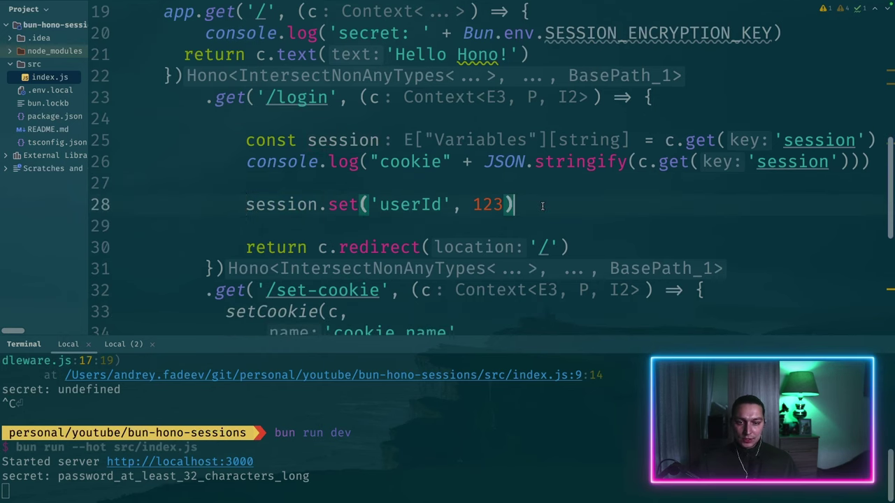
{"action": "double_click", "coordinate": [383, 205]}
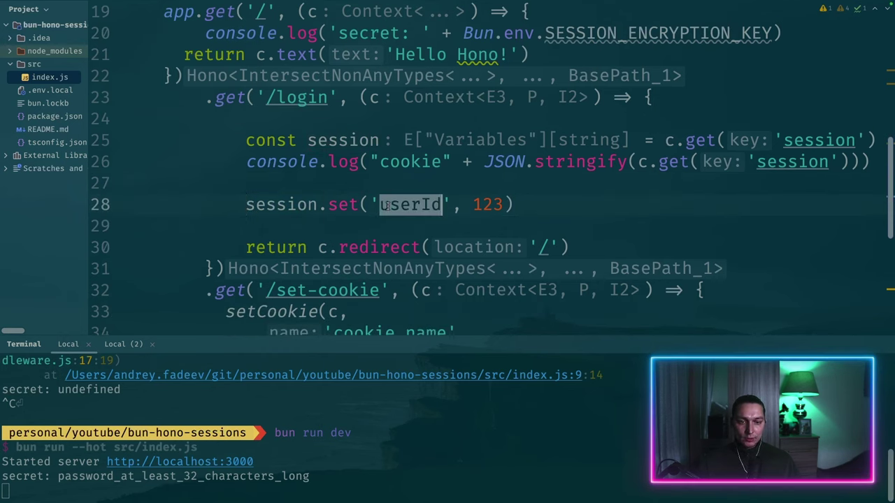
{"action": "double_click", "coordinate": [486, 204]}
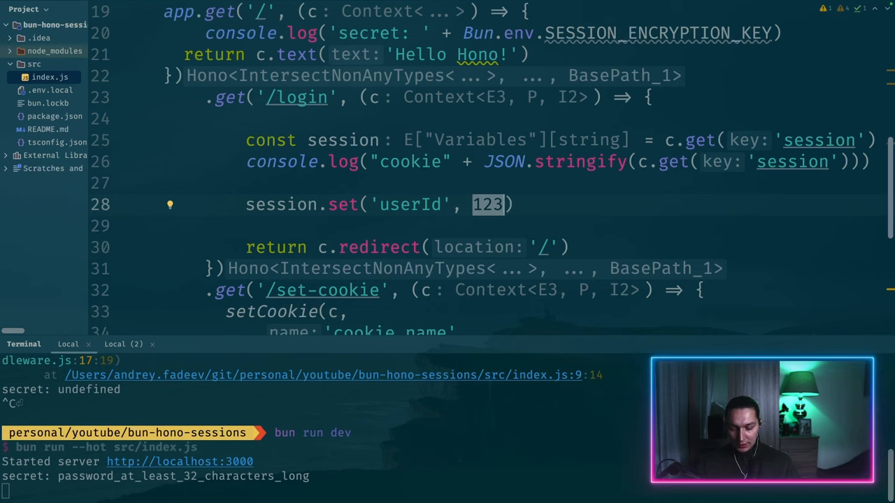
{"action": "type", "text": "823482384"}
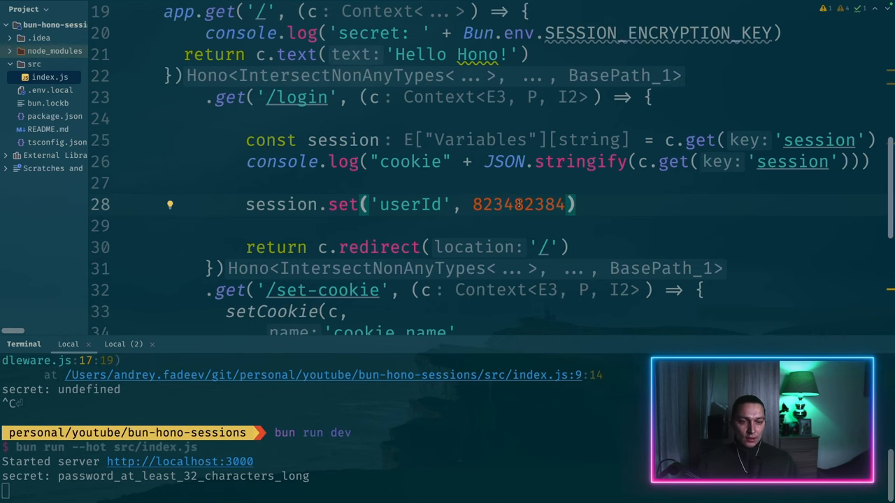
{"action": "scroll", "coordinate": [519, 204], "scroll_direction": "down", "scroll_amount": 2}
{"action": "scroll", "coordinate": [428, 183], "scroll_direction": "up", "scroll_amount": 1}
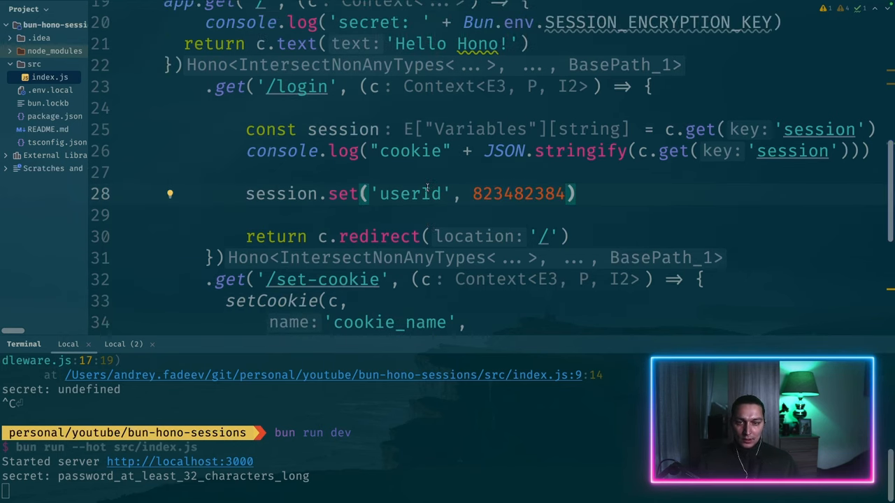
In Chrome, load localhost:3000/login so the session cookie gets set
{"action": "key", "text": "super+Tab"}
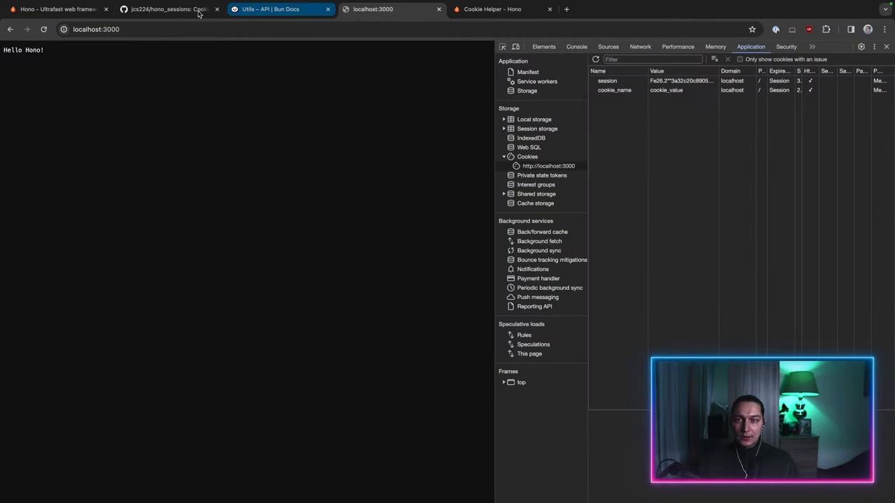
{"action": "left_click", "coordinate": [140, 30]}
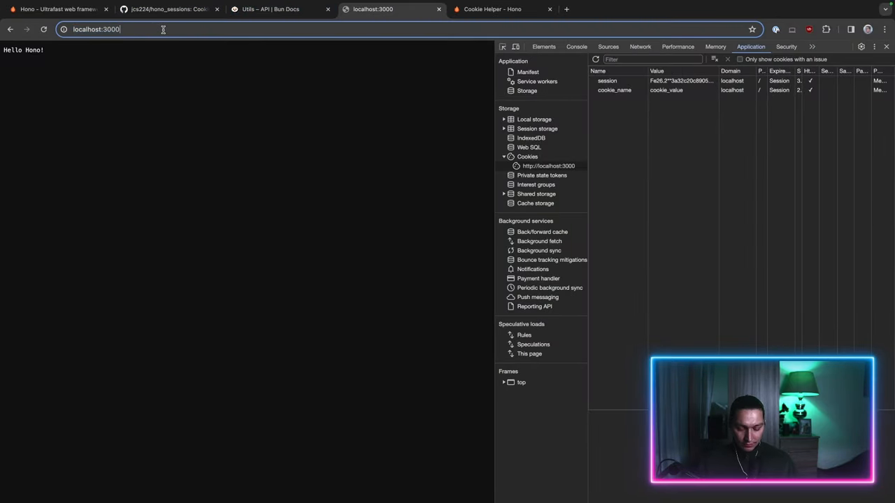
{"action": "type", "text": "/login"}
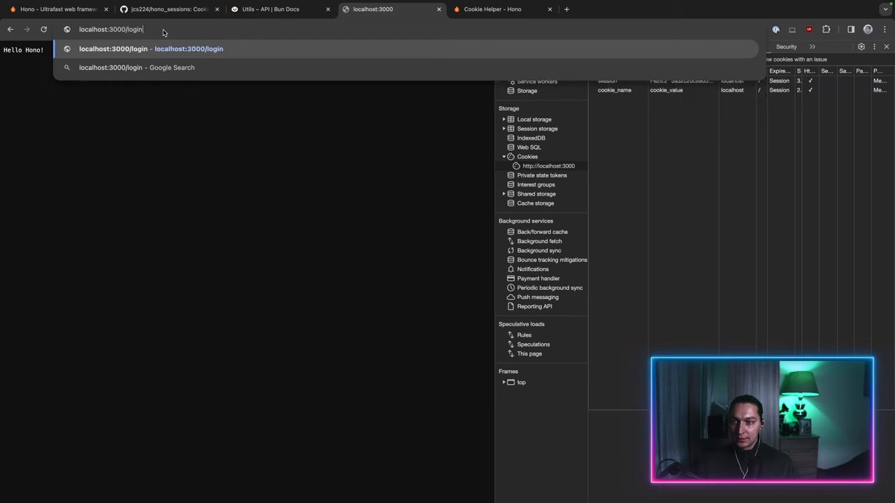
{"action": "key", "text": "Return"}
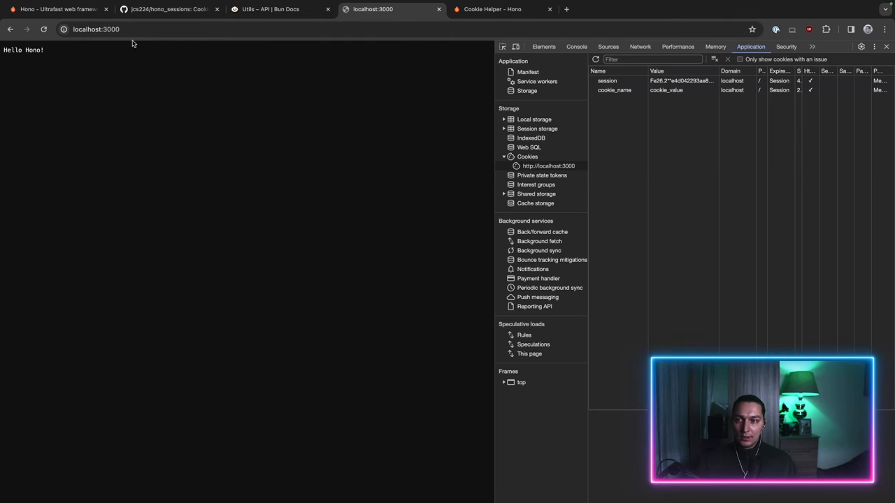
Select the session cookie in DevTools and enlarge the value pane to see its full encrypted value
{"action": "left_click", "coordinate": [607, 81]}
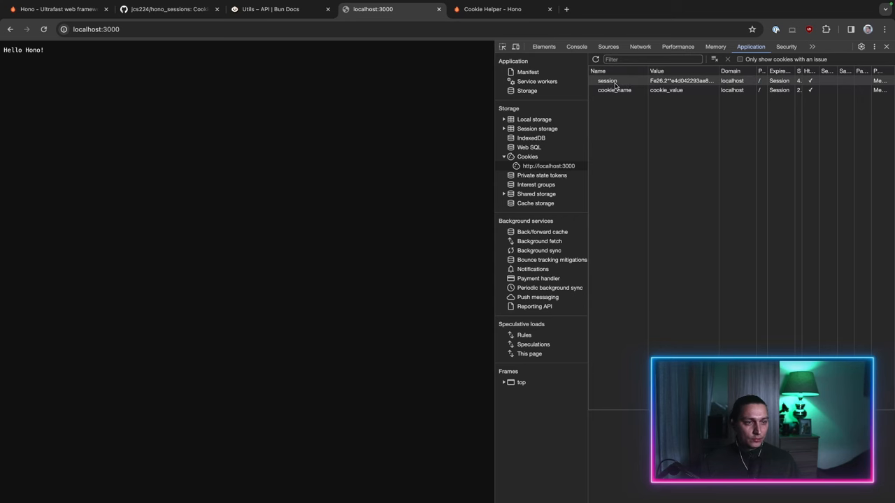
{"action": "left_click", "coordinate": [608, 81]}
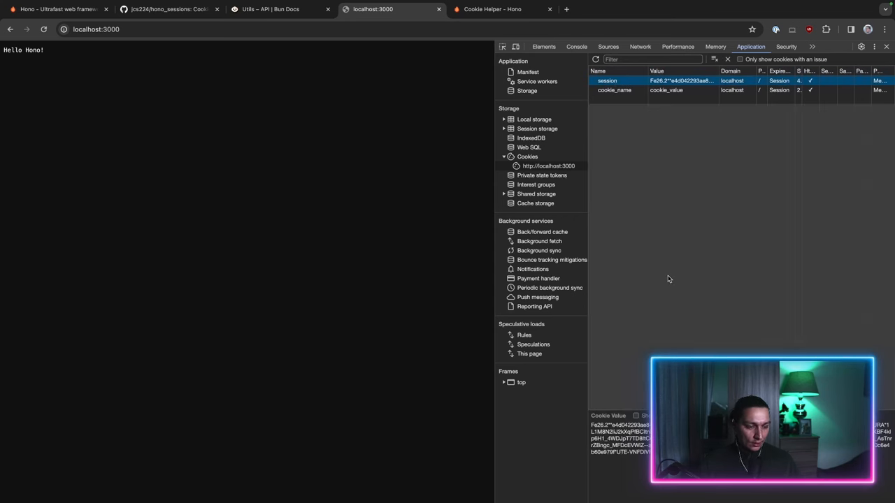
{"action": "left_click_drag", "start_coordinate": [683, 404], "coordinate": [682, 133]}
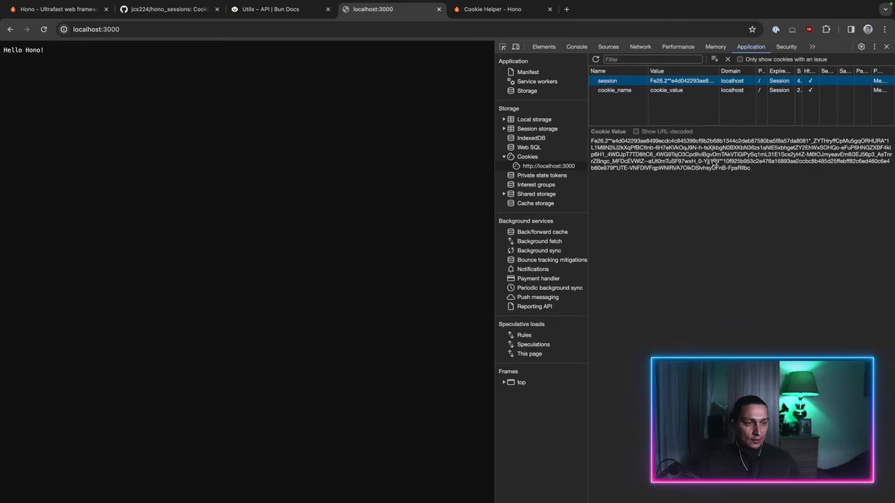
{"action": "key", "text": "alt+Tab"}
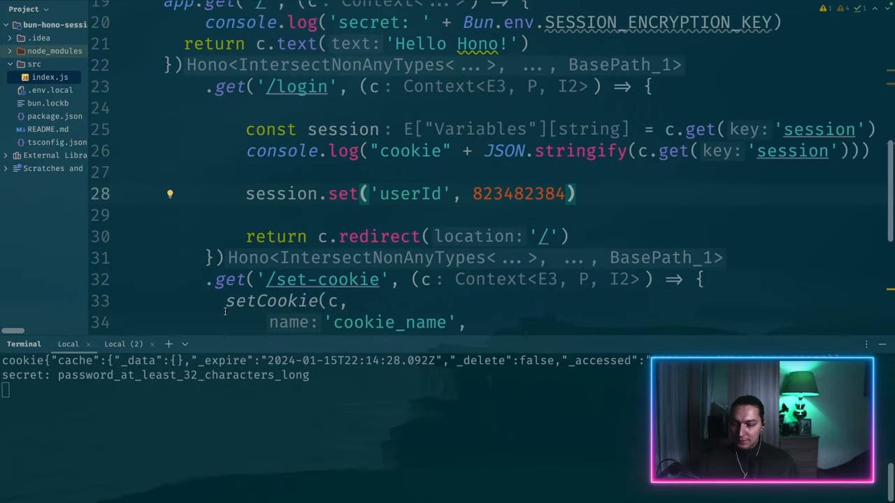
Move the cookie logging line from /login into the root route below the secret log
{"action": "left_click", "coordinate": [304, 151]}
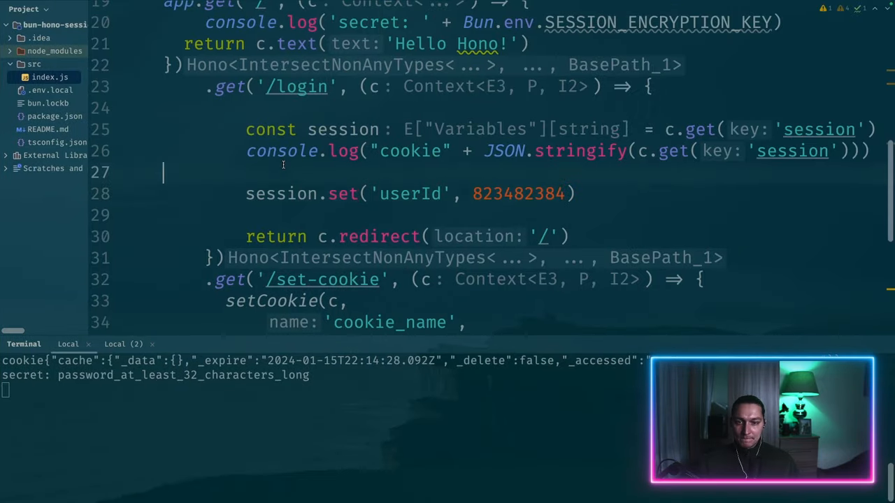
{"action": "key", "text": "ctrl+x"}
{"action": "scroll", "coordinate": [281, 162], "scroll_direction": "up", "scroll_amount": 3}
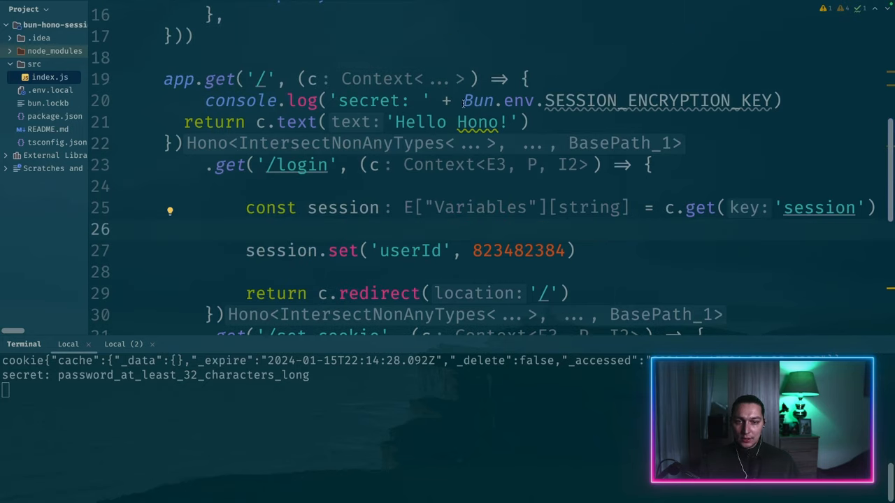
{"action": "left_click", "coordinate": [822, 100]}
{"action": "key", "text": "Return"}
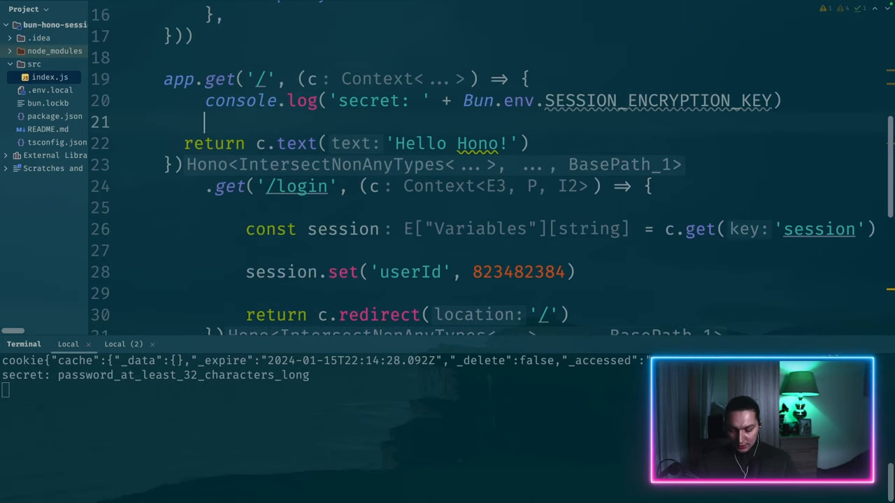
{"action": "key", "text": "ctrl+v"}
Reload localhost:3000 in Chrome and return to WebStorm to read the log
{"action": "key", "text": "alt+Tab"}
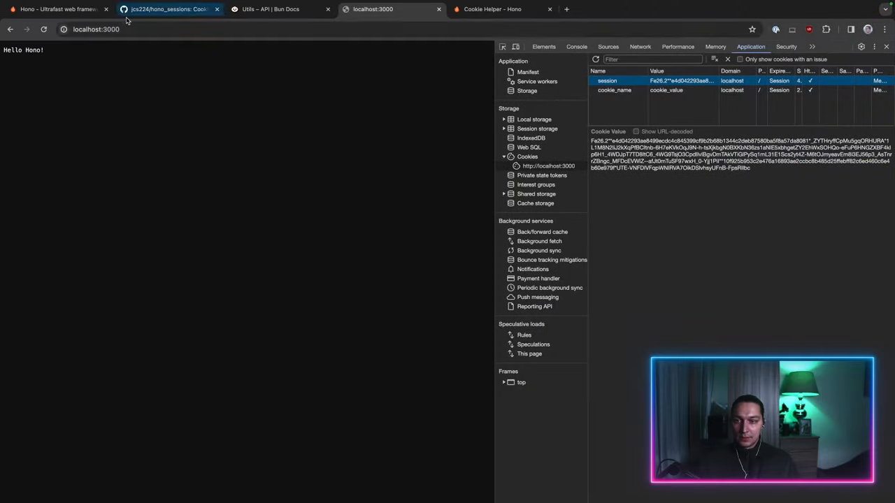
{"action": "left_click", "coordinate": [144, 30]}
{"action": "key", "text": "Return"}
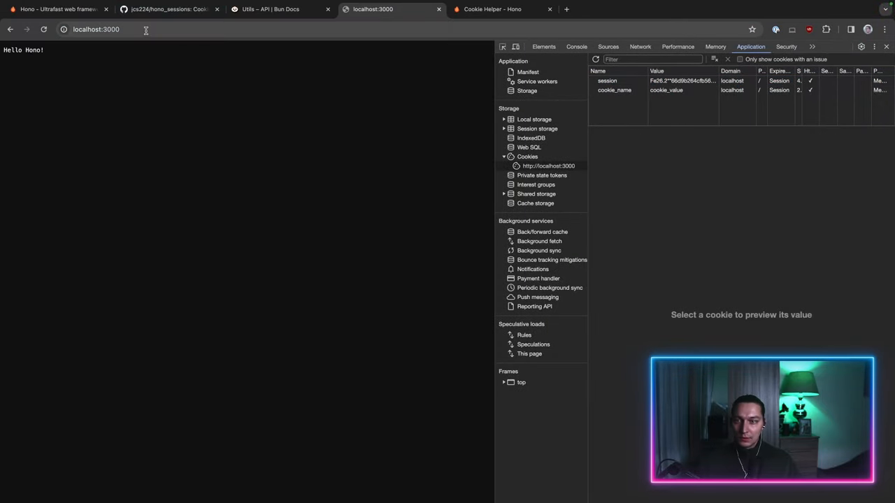
{"action": "key", "text": "alt+Tab"}
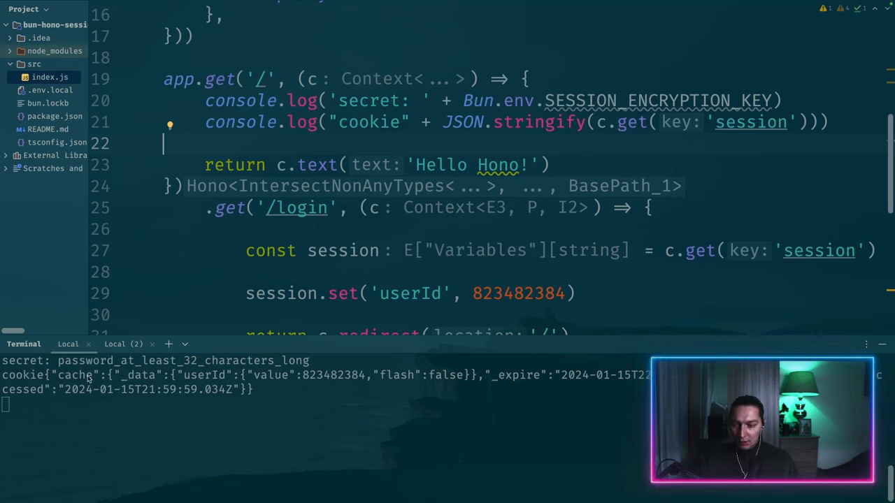
{"action": "double_click", "coordinate": [138, 376]}
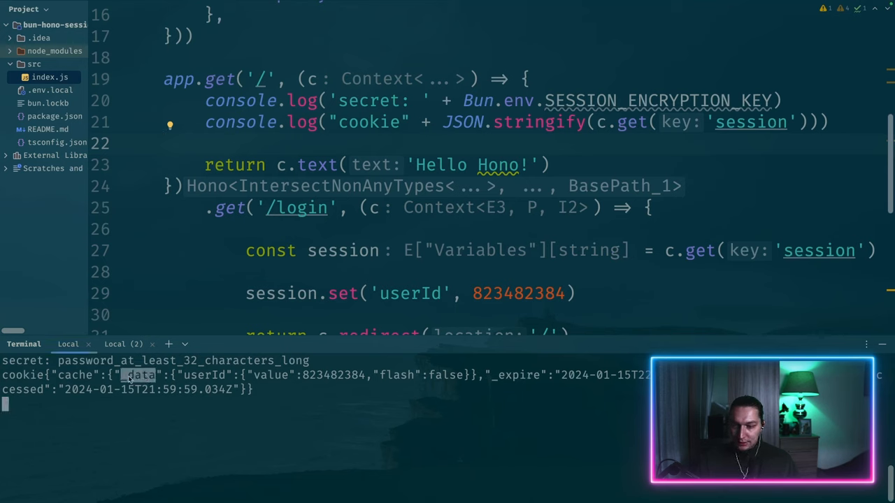
{"action": "left_click", "coordinate": [208, 377]}
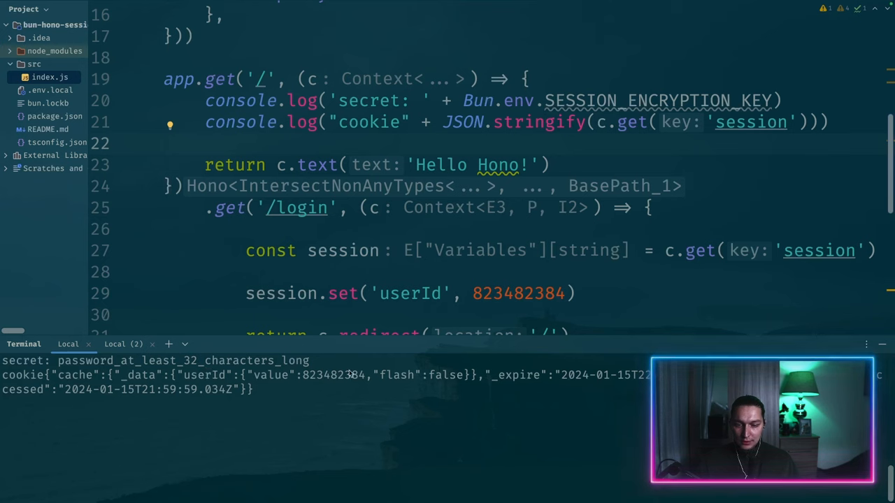
{"action": "double_click", "coordinate": [334, 376]}
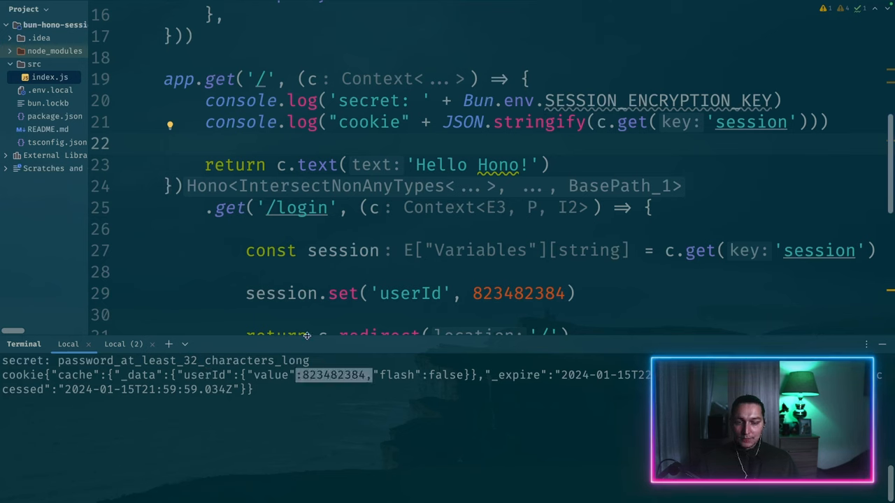
{"action": "left_click_drag", "start_coordinate": [183, 377], "coordinate": [389, 376]}
{"action": "left_click", "coordinate": [405, 376]}
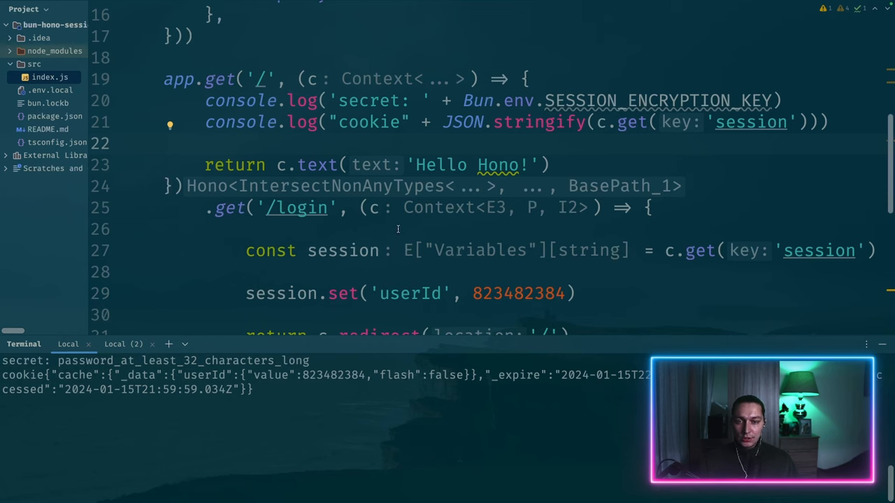
{"action": "scroll", "coordinate": [397, 229], "scroll_direction": "down", "scroll_amount": 3}
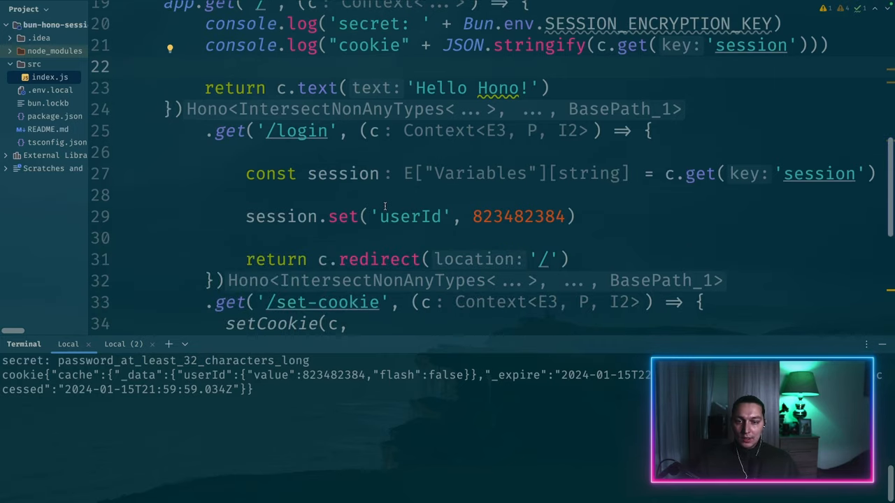
{"action": "scroll", "coordinate": [383, 204], "scroll_direction": "down", "scroll_amount": 3}
{"action": "scroll", "coordinate": [343, 188], "scroll_direction": "down", "scroll_amount": 3}
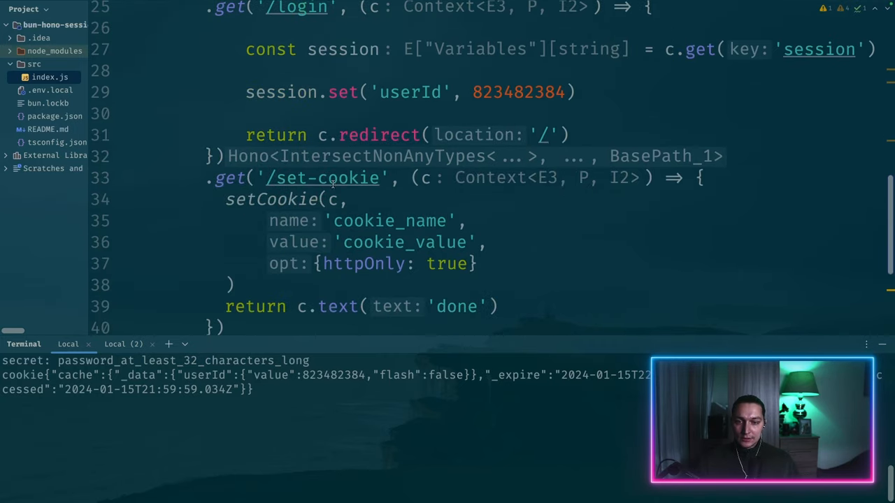
Rename the '/set-cookie' route to '/logout' and remove its setCookie block
{"action": "left_click_drag", "start_coordinate": [380, 178], "coordinate": [277, 178]}
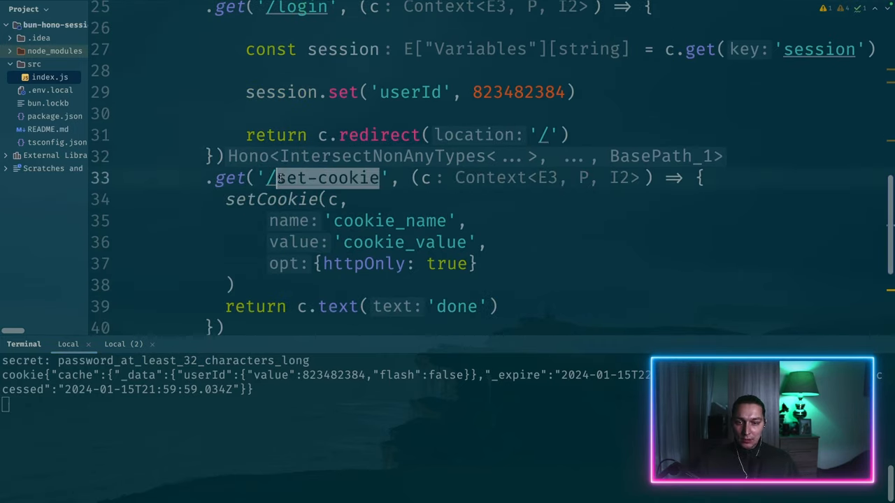
{"action": "type", "text": "logout"}
{"action": "scroll", "coordinate": [292, 168], "scroll_direction": "down", "scroll_amount": 1}
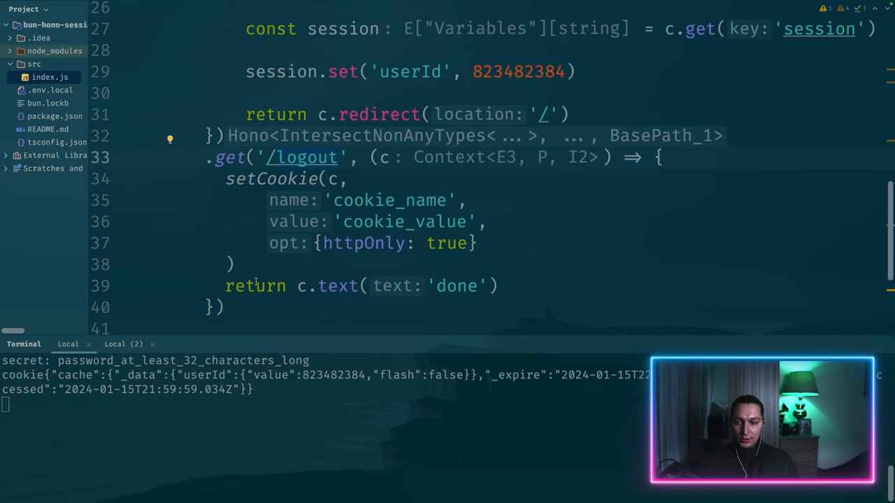
{"action": "left_click", "coordinate": [242, 265]}
{"action": "left_click_drag", "start_coordinate": [237, 264], "coordinate": [227, 180]}
{"action": "key", "text": "Delete"}
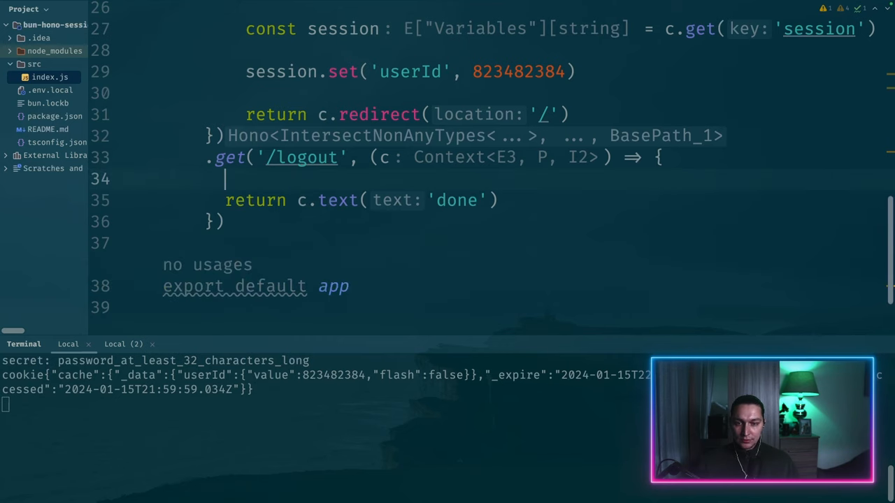
Replace the c.text('done') response with c.redirect('/') in the logout route
{"action": "left_click", "coordinate": [322, 200]}
{"action": "left_click_drag", "start_coordinate": [323, 200], "coordinate": [501, 200]}
{"action": "key", "text": "BackSpace"}
{"action": "key", "text": "BackSpace"}
{"action": "type", "text": "red"}
{"action": "key", "text": "Tab"}
{"action": "type", "text": "'"}
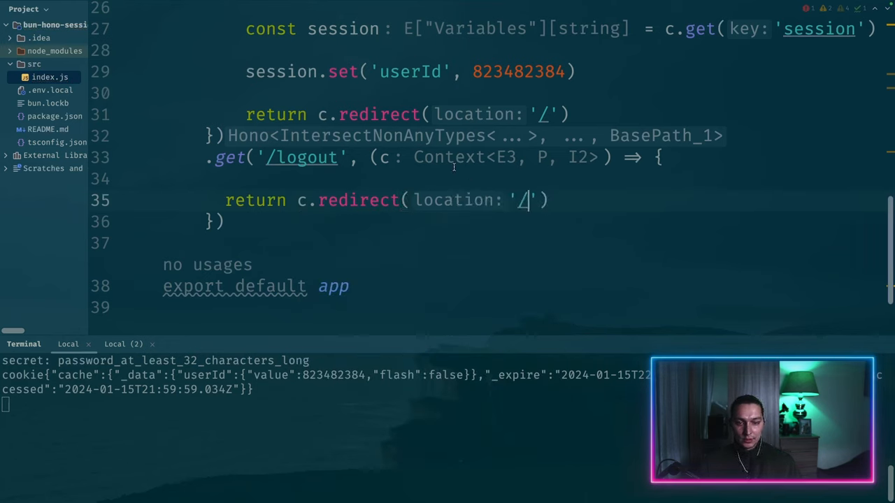
{"action": "left_click", "coordinate": [285, 178]}
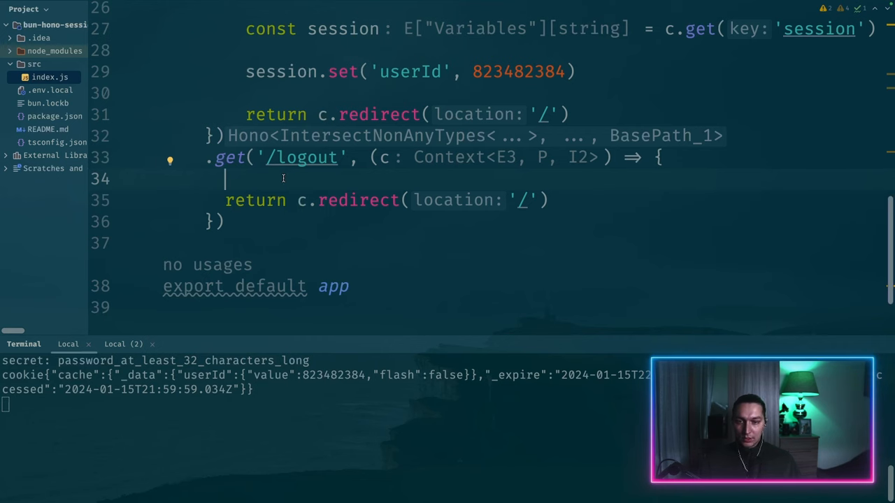
{"action": "scroll", "coordinate": [281, 176], "scroll_direction": "up", "scroll_amount": 1}
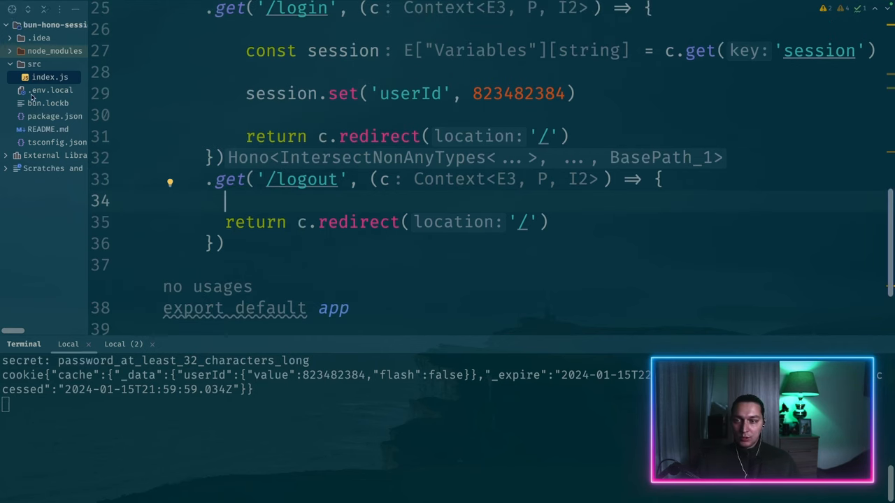
Bring c.get('session').deleteSession() from README.md into the logout route above the redirect
{"action": "key", "text": "ctrl+Tab"}
{"action": "scroll", "coordinate": [518, 193], "scroll_direction": "down", "scroll_amount": 3}
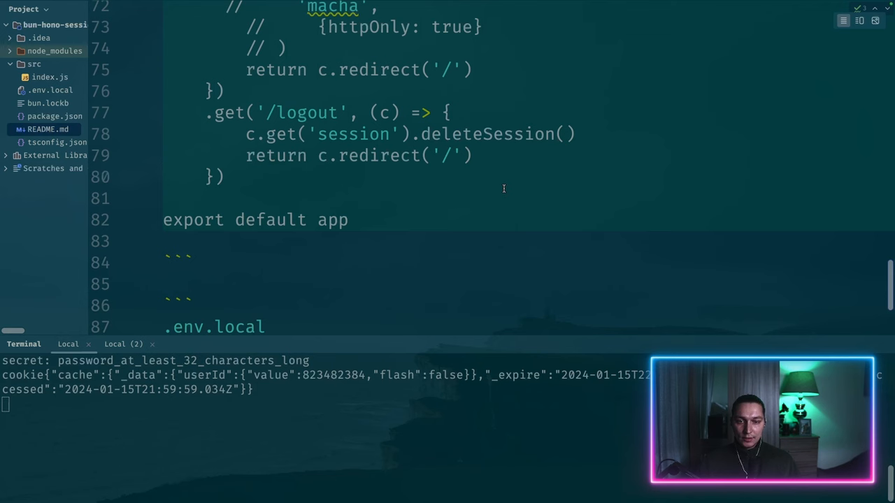
{"action": "left_click_drag", "start_coordinate": [575, 134], "coordinate": [245, 135]}
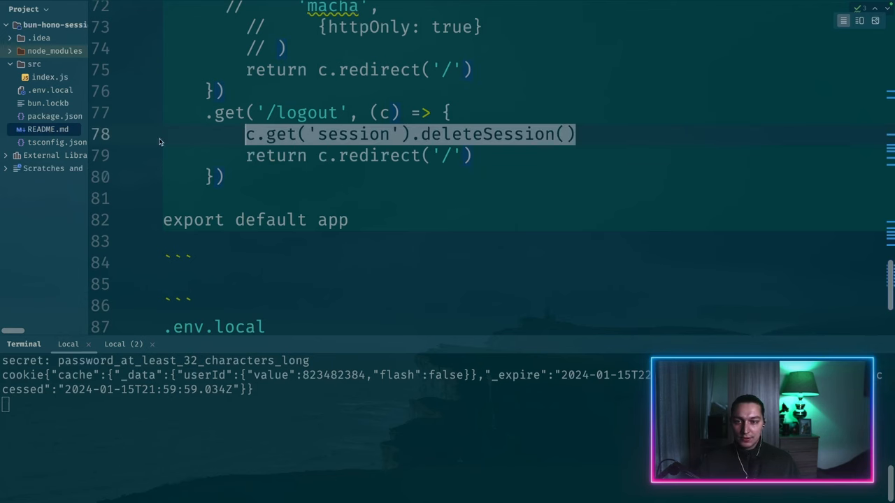
{"action": "left_click", "coordinate": [49, 77]}
{"action": "key", "text": "ctrl+v"}
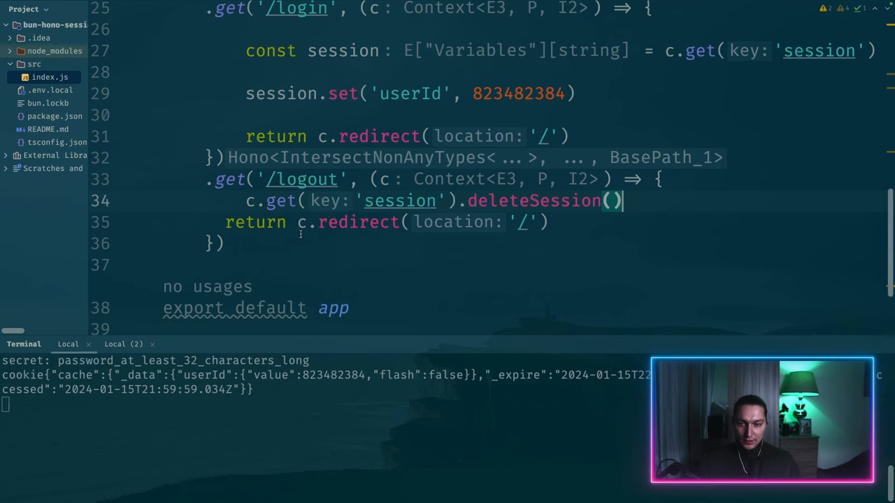
Review the pasted deleteSession call and the end of the logout route
{"action": "left_click", "coordinate": [242, 201]}
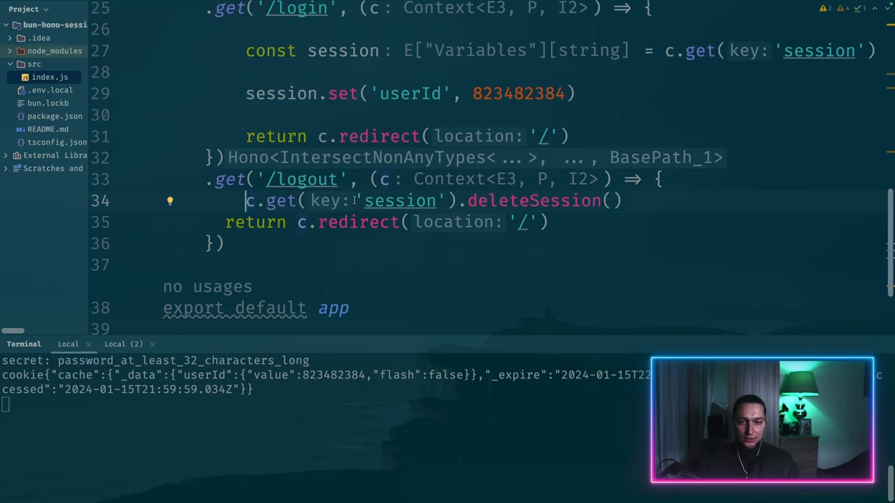
{"action": "double_click", "coordinate": [523, 201]}
{"action": "left_click", "coordinate": [405, 201]}
{"action": "left_click", "coordinate": [359, 222]}
{"action": "left_click", "coordinate": [224, 243]}
{"action": "scroll", "coordinate": [419, 210], "scroll_direction": "up", "scroll_amount": 4}
{"action": "scroll", "coordinate": [419, 210], "scroll_direction": "up", "scroll_amount": 4}
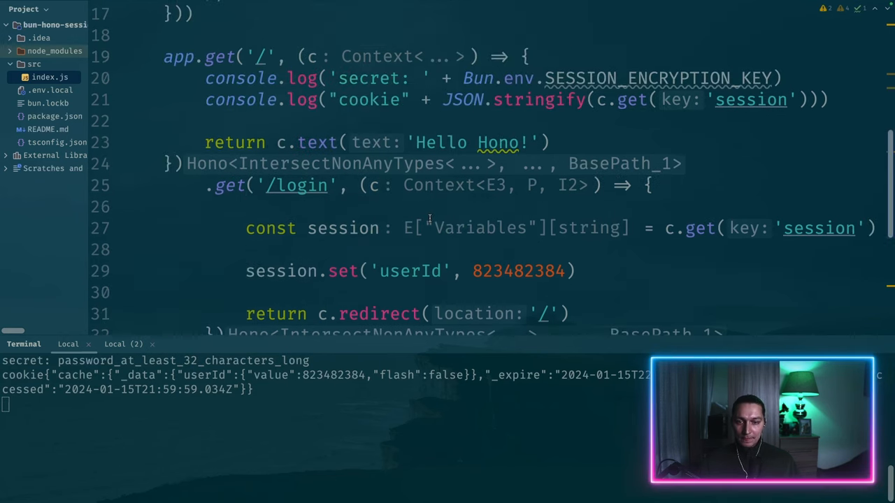
{"action": "scroll", "coordinate": [430, 218], "scroll_direction": "up", "scroll_amount": 1}
{"action": "scroll", "coordinate": [430, 218], "scroll_direction": "down", "scroll_amount": 3}
{"action": "scroll", "coordinate": [429, 218], "scroll_direction": "up", "scroll_amount": 3}
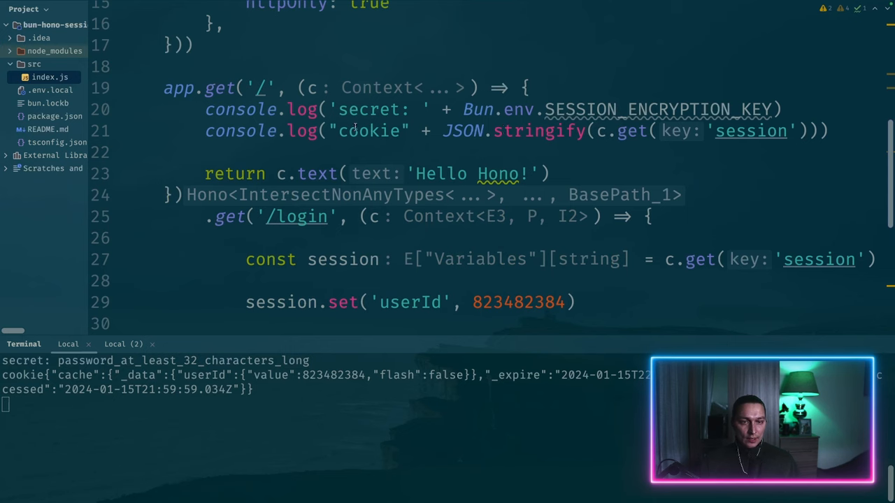
Point out the login route, widen the Project panel and switch to README.md
{"action": "left_click", "coordinate": [268, 87]}
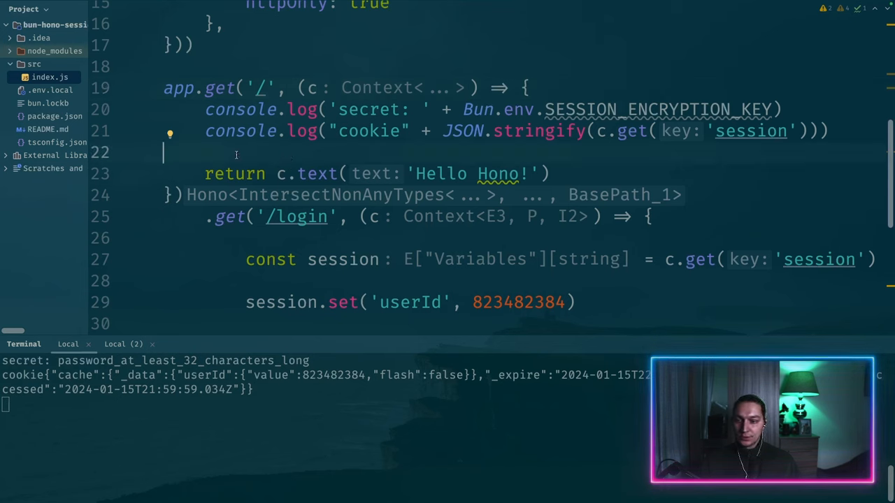
{"action": "double_click", "coordinate": [281, 216]}
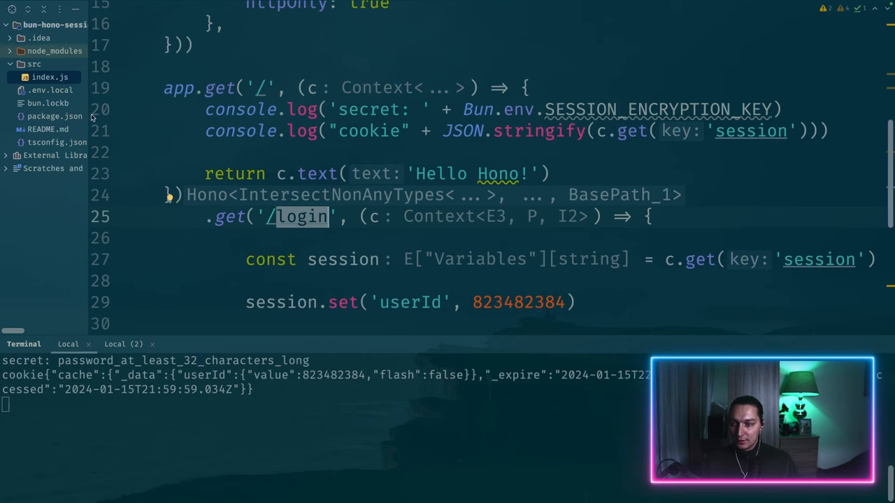
{"action": "left_click_drag", "start_coordinate": [90, 116], "coordinate": [117, 129]}
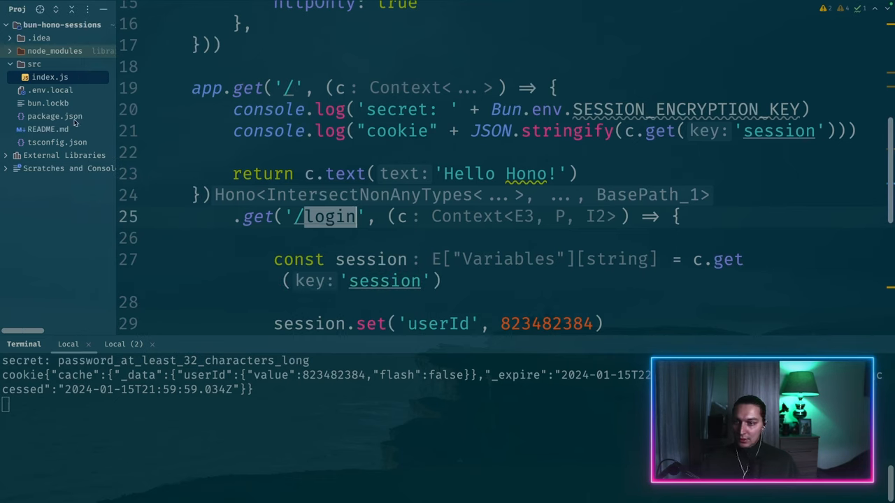
{"action": "left_click", "coordinate": [48, 129]}
{"action": "scroll", "coordinate": [489, 171], "scroll_direction": "up", "scroll_amount": 10}
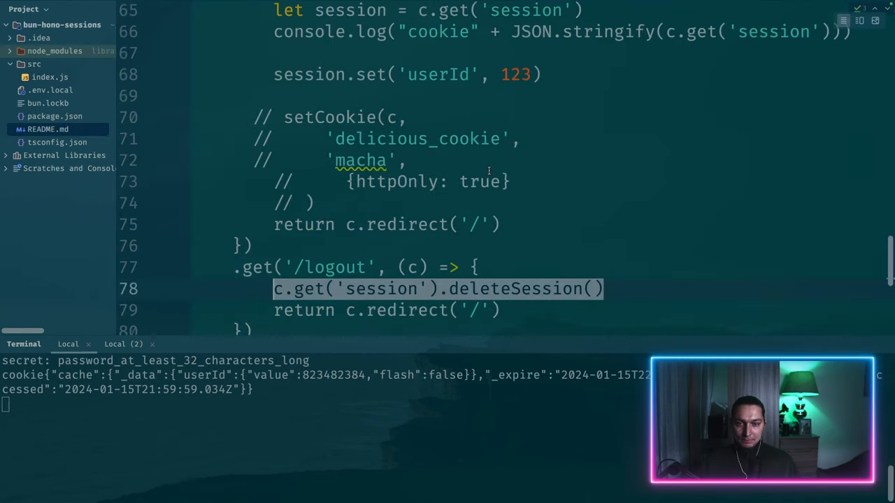
{"action": "scroll", "coordinate": [488, 171], "scroll_direction": "up", "scroll_amount": 5}
{"action": "scroll", "coordinate": [489, 171], "scroll_direction": "up", "scroll_amount": 3}
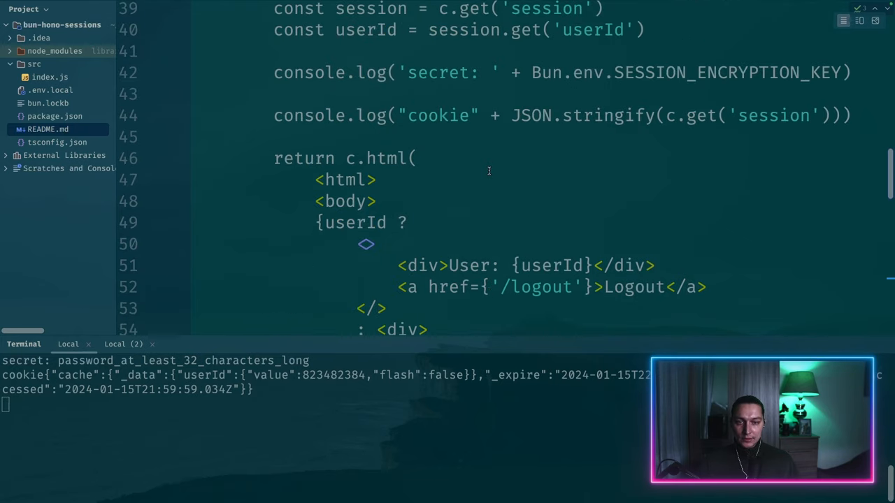
{"action": "scroll", "coordinate": [489, 170], "scroll_direction": "down", "scroll_amount": 3}
{"action": "scroll", "coordinate": [489, 171], "scroll_direction": "down", "scroll_amount": 3}
Take the return c.html(...) JSX block from the README back to index.js for the root route
{"action": "left_click", "coordinate": [280, 252]}
{"action": "scroll", "coordinate": [349, 209], "scroll_direction": "up", "scroll_amount": 5}
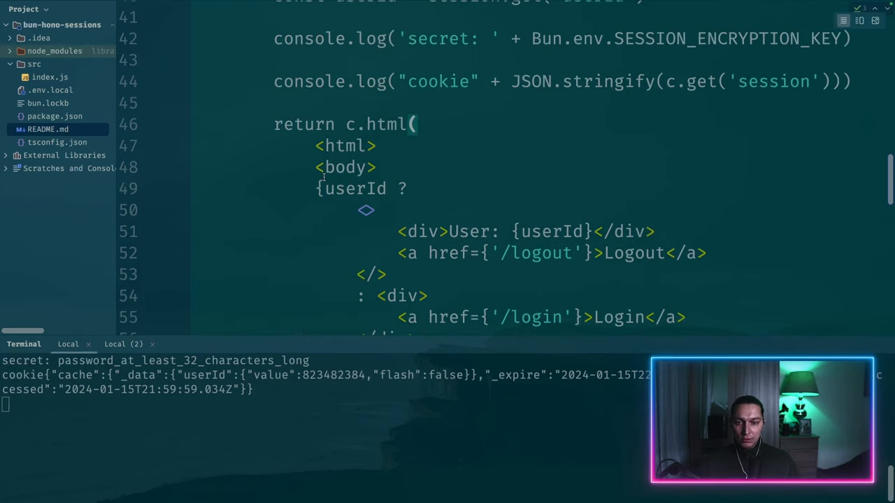
{"action": "left_click", "coordinate": [275, 125], "text": "shift"}
{"action": "scroll", "coordinate": [302, 130], "scroll_direction": "up", "scroll_amount": 5}
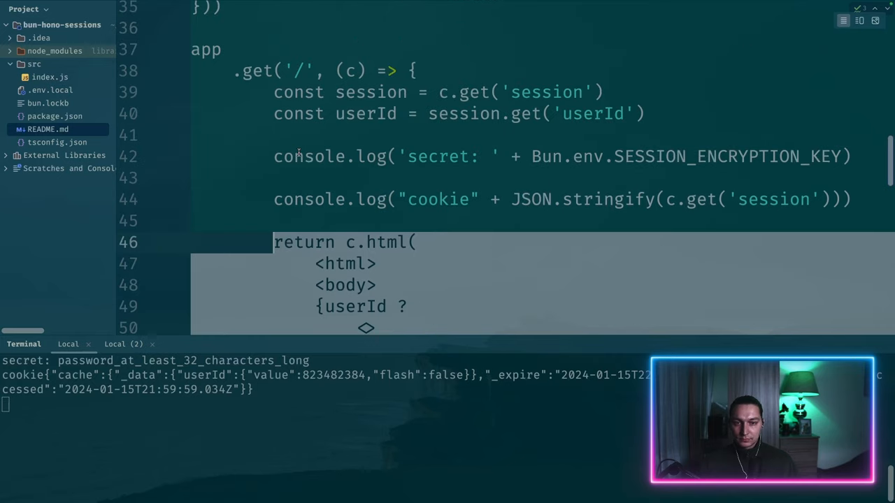
{"action": "left_click", "coordinate": [49, 77]}
{"action": "scroll", "coordinate": [349, 175], "scroll_direction": "up", "scroll_amount": 5}
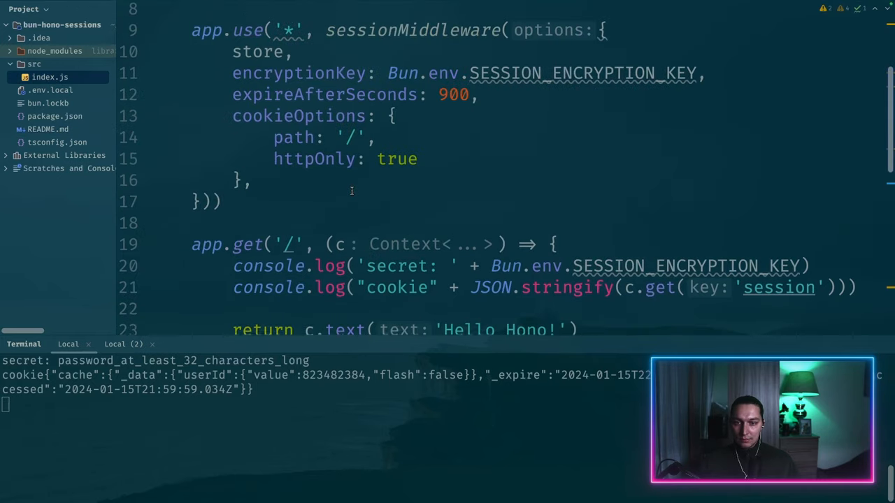
{"action": "scroll", "coordinate": [349, 175], "scroll_direction": "up", "scroll_amount": 5}
{"action": "scroll", "coordinate": [350, 190], "scroll_direction": "down", "scroll_amount": 3}
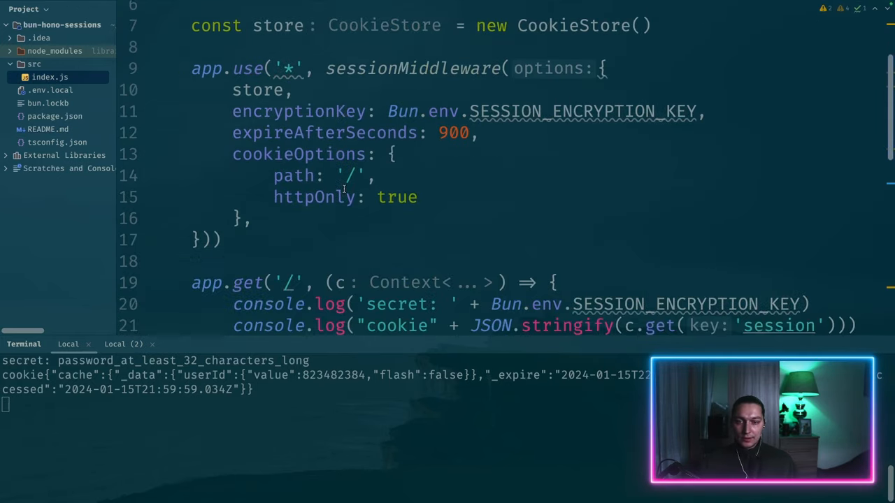
{"action": "scroll", "coordinate": [337, 188], "scroll_direction": "down", "scroll_amount": 4}
{"action": "scroll", "coordinate": [337, 187], "scroll_direction": "down", "scroll_amount": 5}
{"action": "scroll", "coordinate": [336, 187], "scroll_direction": "down", "scroll_amount": 3}
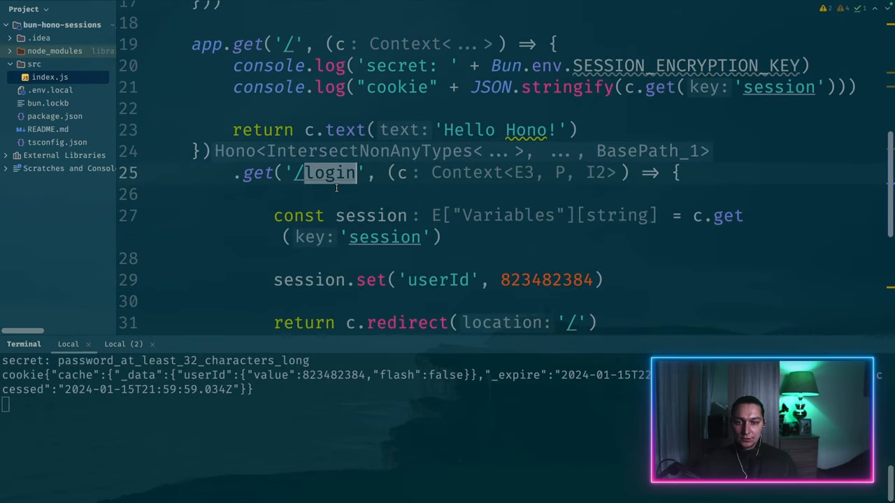
{"action": "scroll", "coordinate": [336, 187], "scroll_direction": "down", "scroll_amount": 4}
{"action": "scroll", "coordinate": [344, 161], "scroll_direction": "up", "scroll_amount": 6}
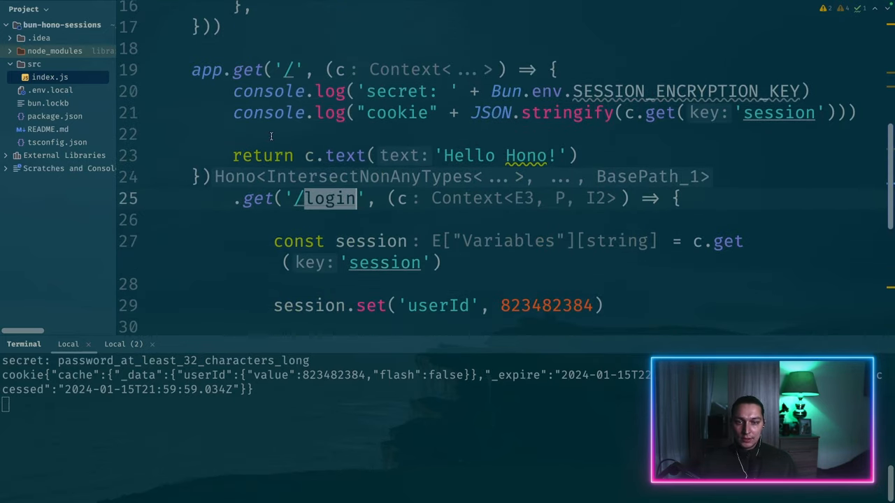
{"action": "left_click_drag", "start_coordinate": [580, 156], "coordinate": [237, 156]}
{"action": "key", "text": "ctrl+v"}
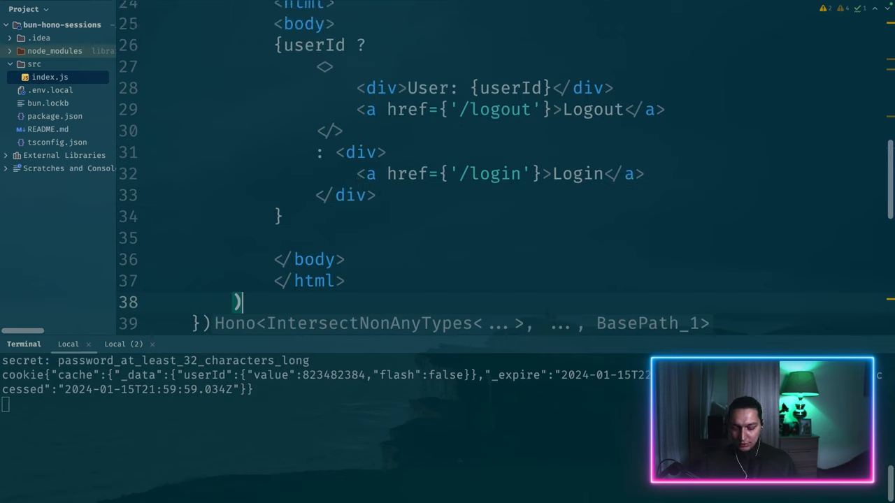
{"action": "scroll", "coordinate": [365, 187], "scroll_direction": "up", "scroll_amount": 3}
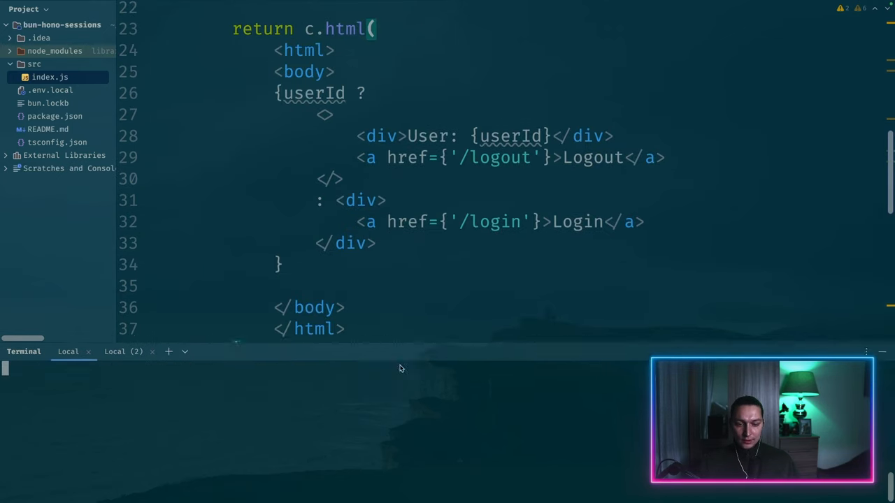
{"action": "left_click_drag", "start_coordinate": [398, 342], "coordinate": [398, 402]}
{"action": "scroll", "coordinate": [360, 199], "scroll_direction": "up", "scroll_amount": 1}
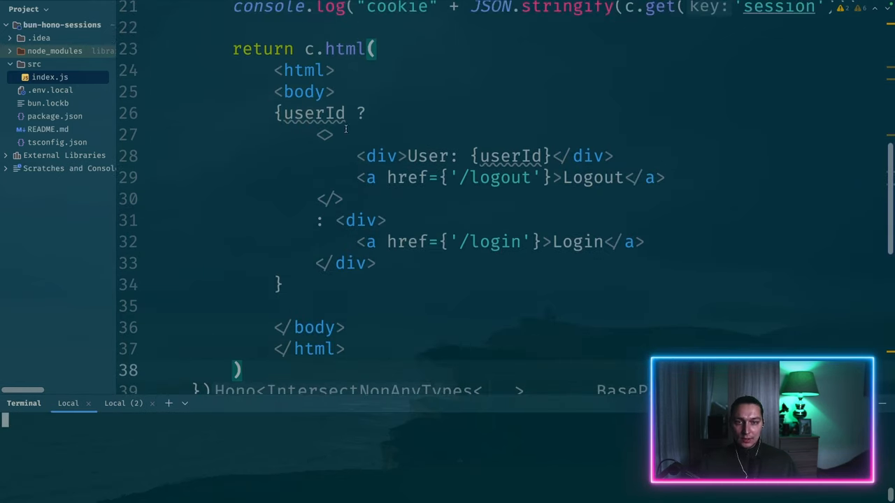
{"action": "double_click", "coordinate": [344, 49]}
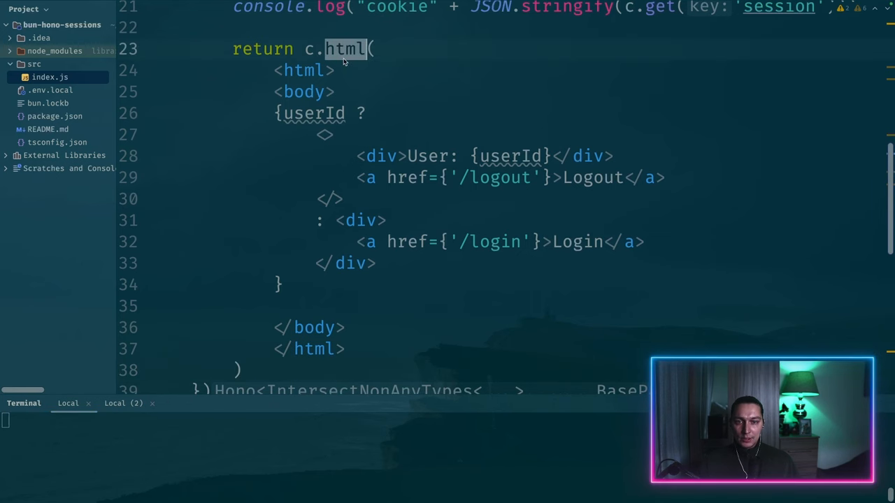
{"action": "left_click_drag", "start_coordinate": [274, 70], "coordinate": [420, 349]}
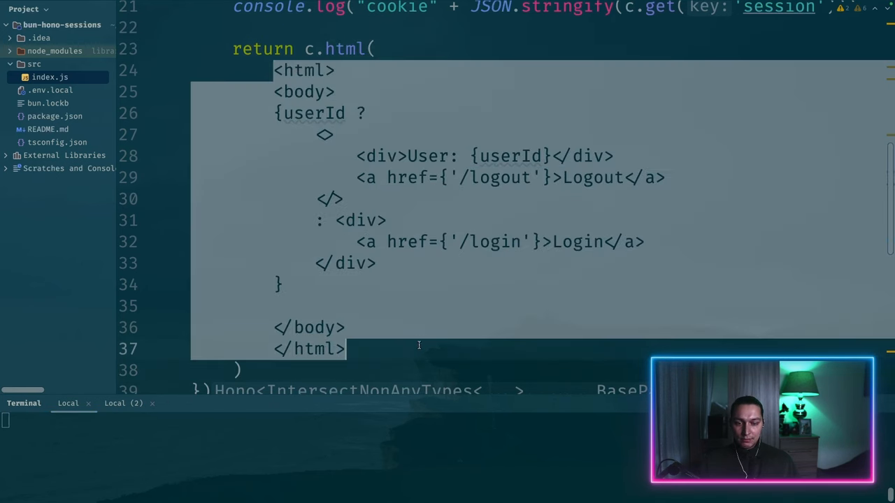
{"action": "left_click", "coordinate": [420, 349]}
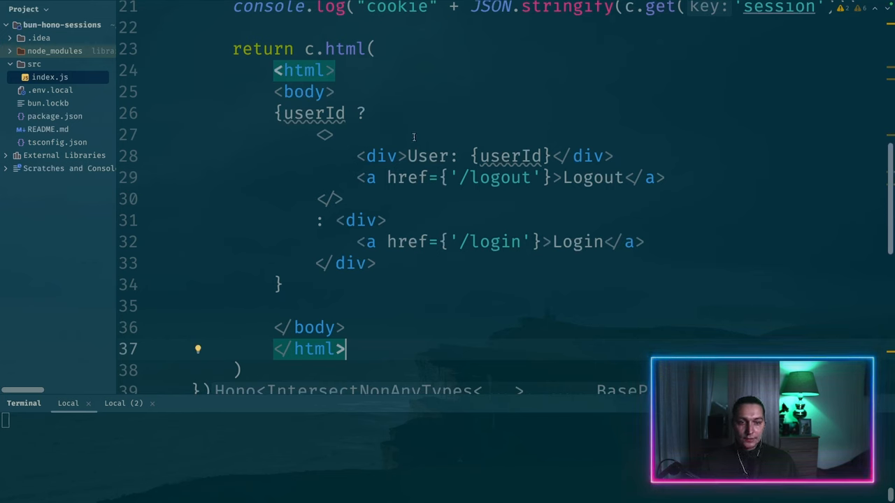
{"action": "double_click", "coordinate": [326, 113]}
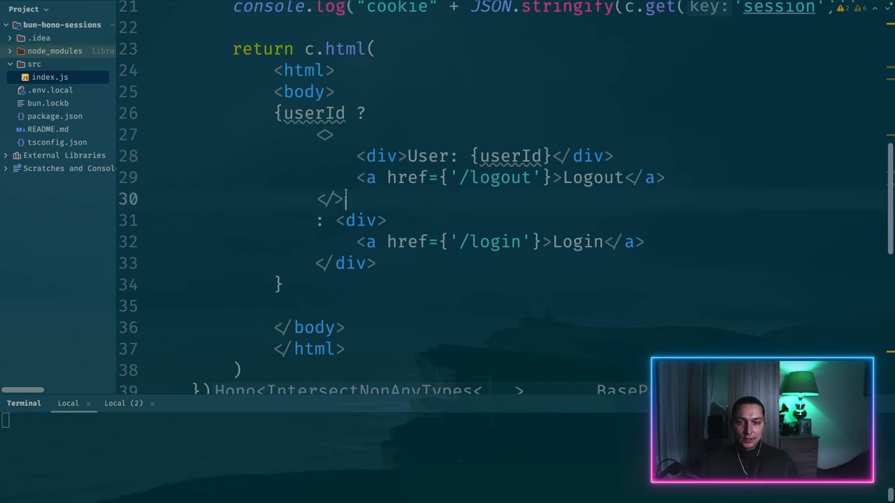
{"action": "left_click_drag", "start_coordinate": [344, 203], "coordinate": [316, 136]}
{"action": "left_click", "coordinate": [451, 160]}
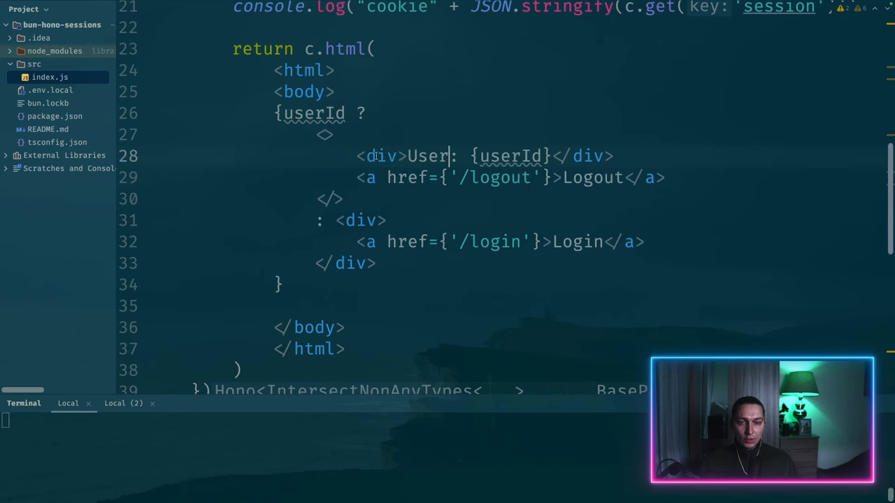
{"action": "left_click", "coordinate": [381, 156]}
{"action": "left_click", "coordinate": [370, 177]}
{"action": "double_click", "coordinate": [504, 179]}
{"action": "left_click", "coordinate": [446, 206]}
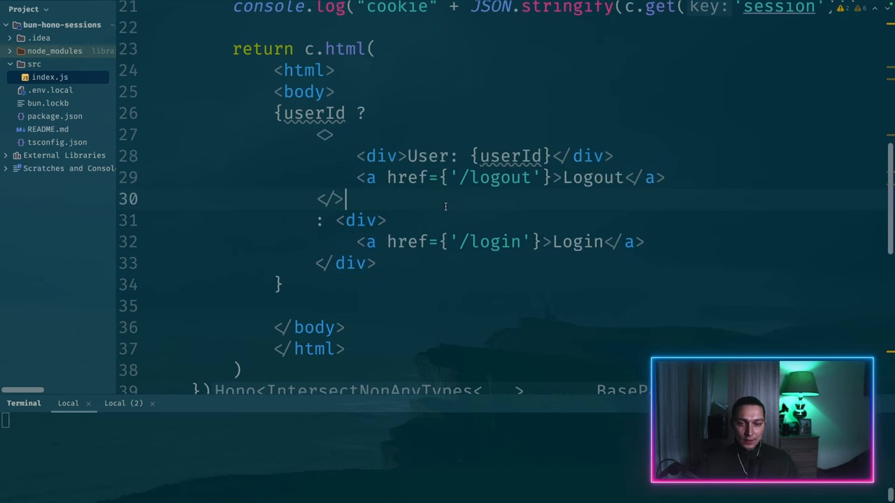
{"action": "left_click_drag", "start_coordinate": [336, 220], "coordinate": [387, 260]}
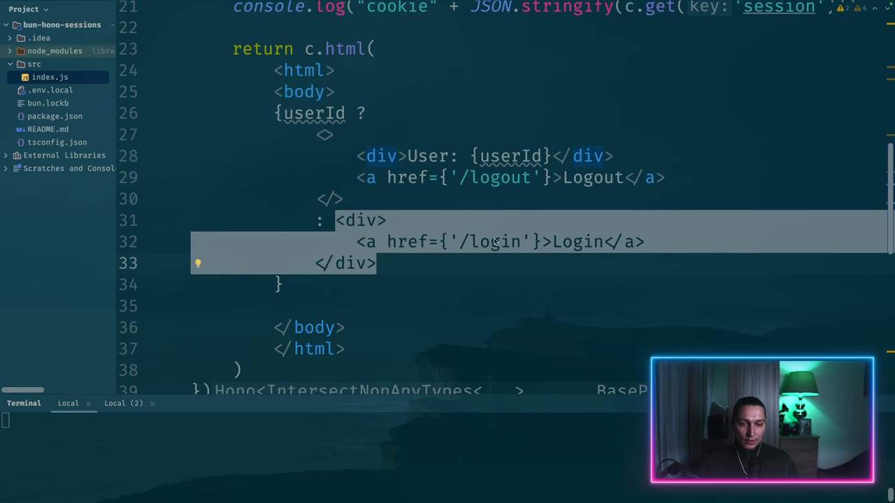
{"action": "scroll", "coordinate": [494, 241], "scroll_direction": "up", "scroll_amount": 5}
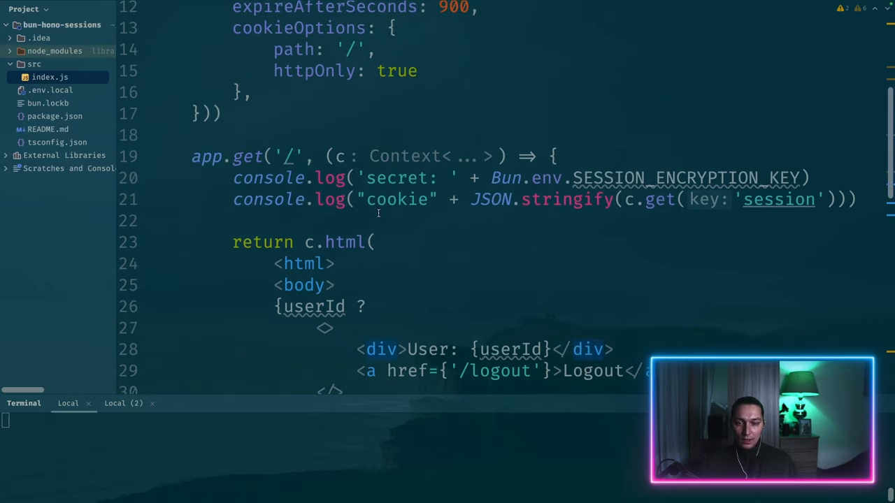
{"action": "scroll", "coordinate": [354, 217], "scroll_direction": "down", "scroll_amount": 1}
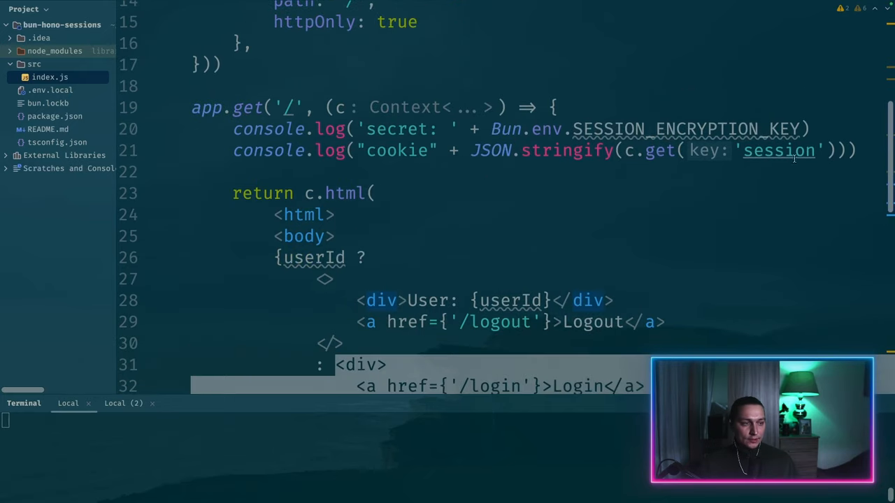
Copy the c.get('session') lookup from the /login route into the root route below the cookie log
{"action": "left_click", "coordinate": [860, 150]}
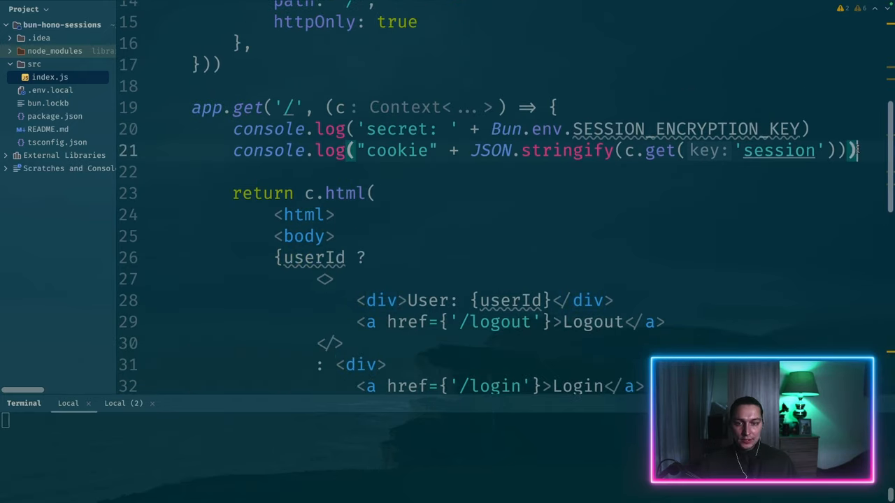
{"action": "key", "text": "Return"}
{"action": "key", "text": "Return"}
{"action": "scroll", "coordinate": [469, 267], "scroll_direction": "down", "scroll_amount": 5}
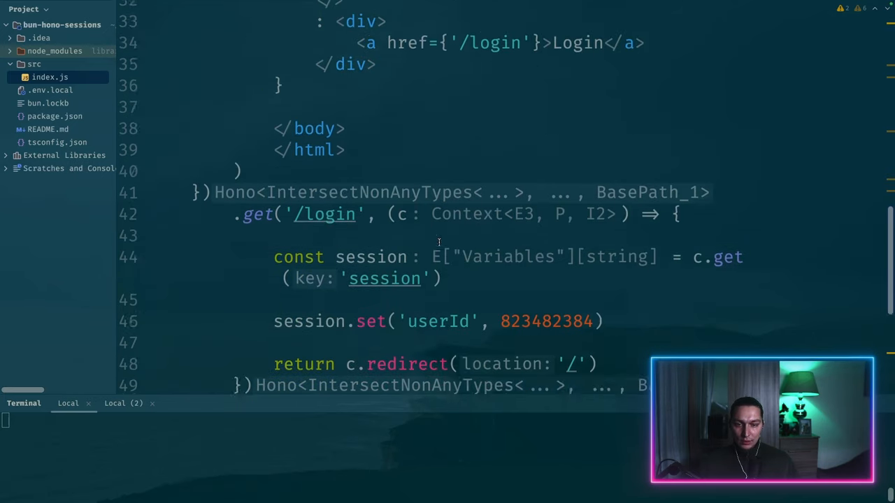
{"action": "scroll", "coordinate": [420, 238], "scroll_direction": "down", "scroll_amount": 5}
{"action": "left_click_drag", "start_coordinate": [446, 204], "coordinate": [274, 180]}
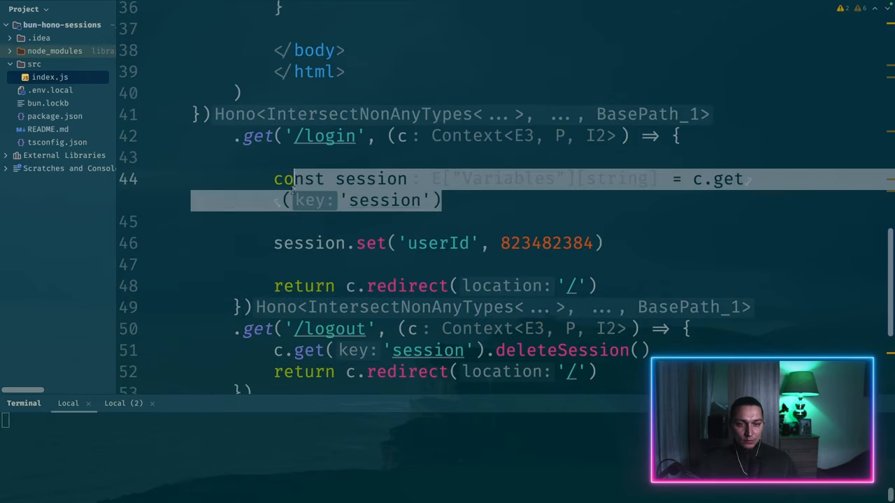
{"action": "key", "text": "ctrl+c"}
{"action": "scroll", "coordinate": [274, 181], "scroll_direction": "up", "scroll_amount": 5}
{"action": "scroll", "coordinate": [274, 161], "scroll_direction": "up", "scroll_amount": 5}
{"action": "left_click", "coordinate": [274, 148]}
{"action": "key", "text": "Return"}
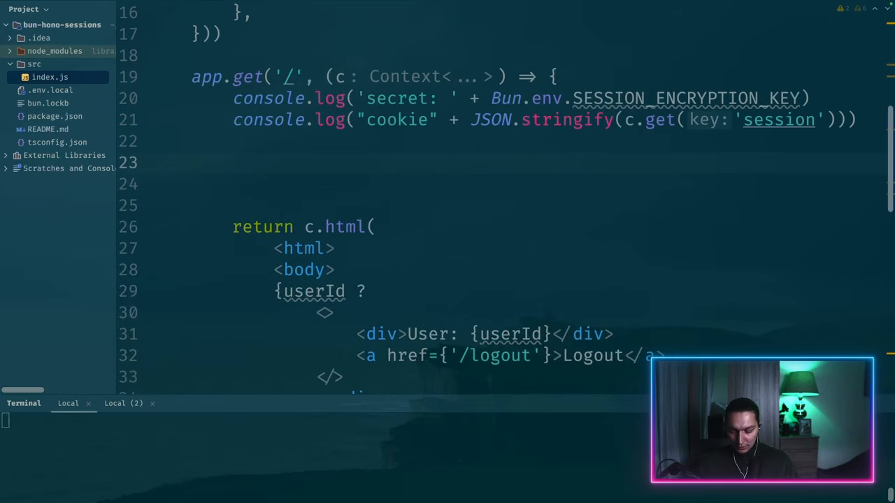
{"action": "key", "text": "ctrl+v"}
Add const userId = session.get('userId') and tidy the blank lines before the return
{"action": "key", "text": "Return"}
{"action": "type", "text": "con"}
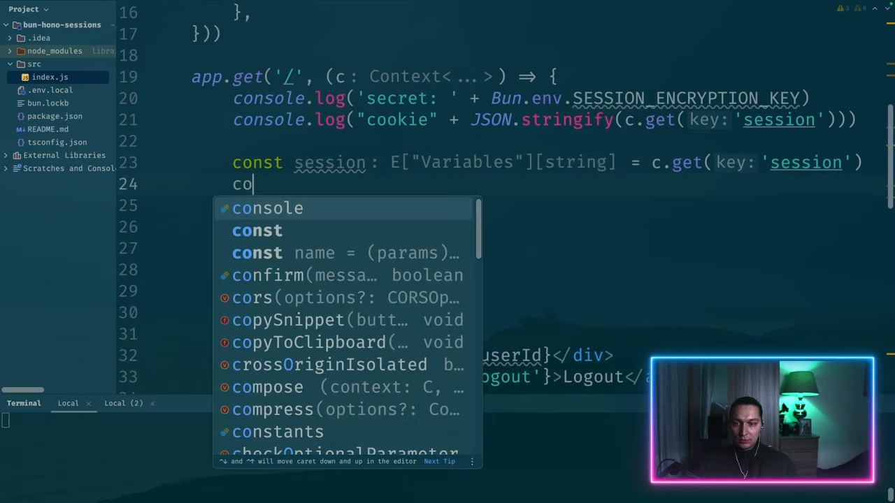
{"action": "type", "text": "st userId "}
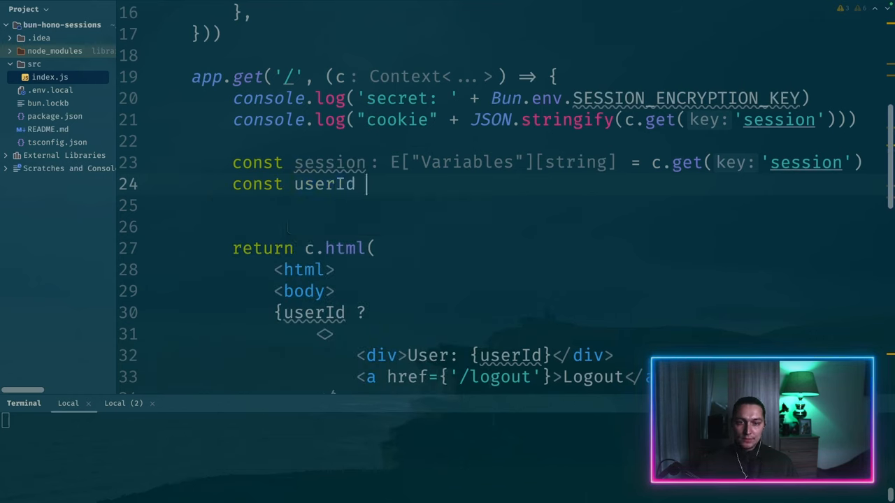
{"action": "type", "text": "=session."}
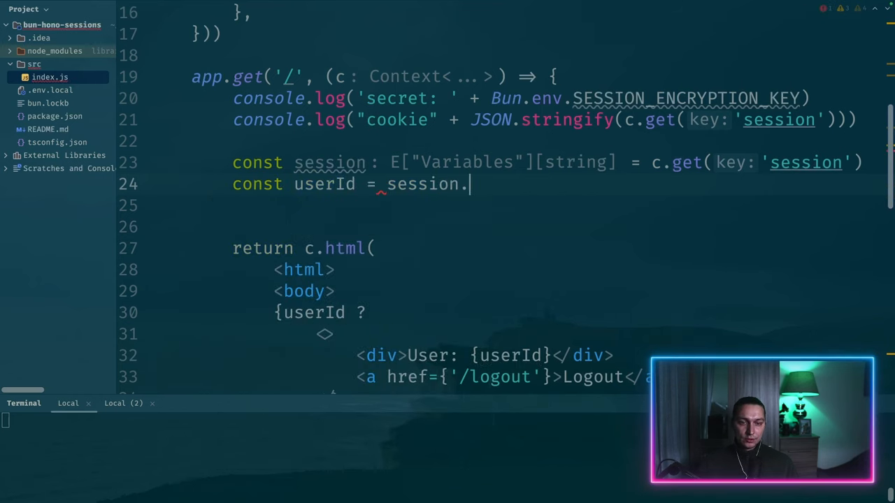
{"action": "type", "text": "get('"}
{"action": "key", "text": "Return"}
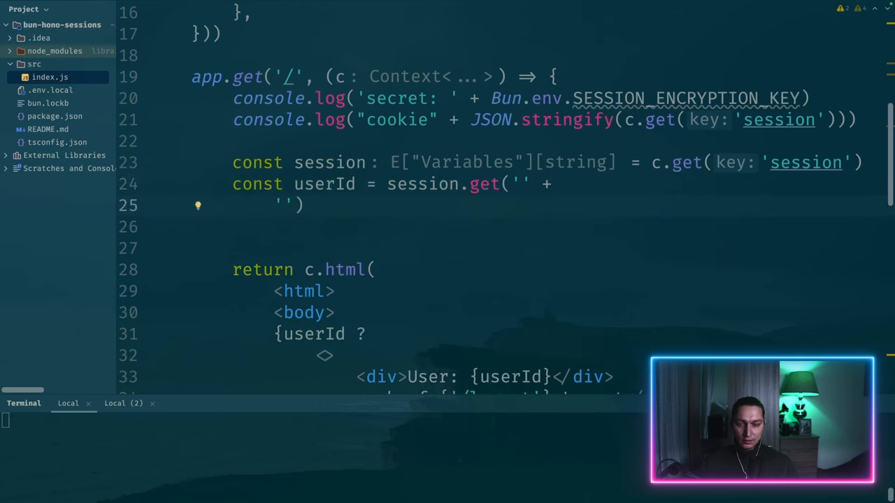
{"action": "key", "text": "ctrl+z"}
{"action": "type", "text": "userId"}
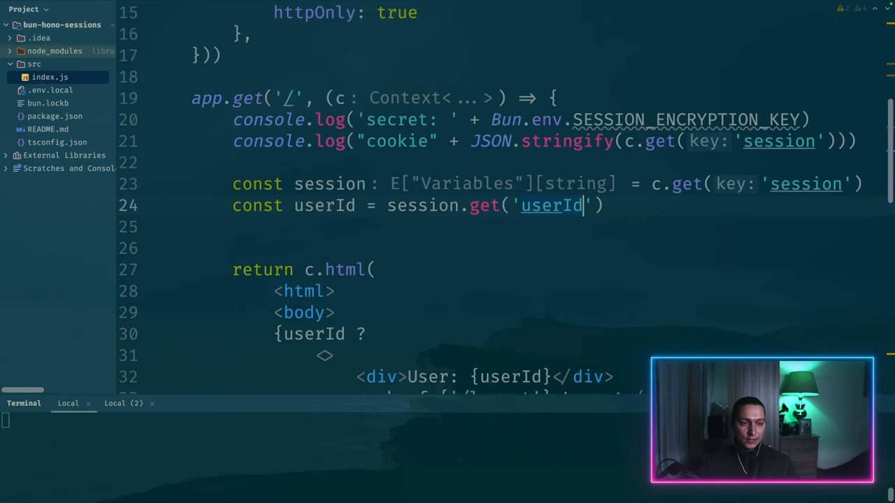
{"action": "key", "text": "End"}
{"action": "key", "text": "Down"}
{"action": "key", "text": "BackSpace"}
Reload localhost:3000 in Chrome to see User: 823482384, then log out via the Logout link
{"action": "key", "text": "alt+Tab"}
{"action": "left_click", "coordinate": [123, 30]}
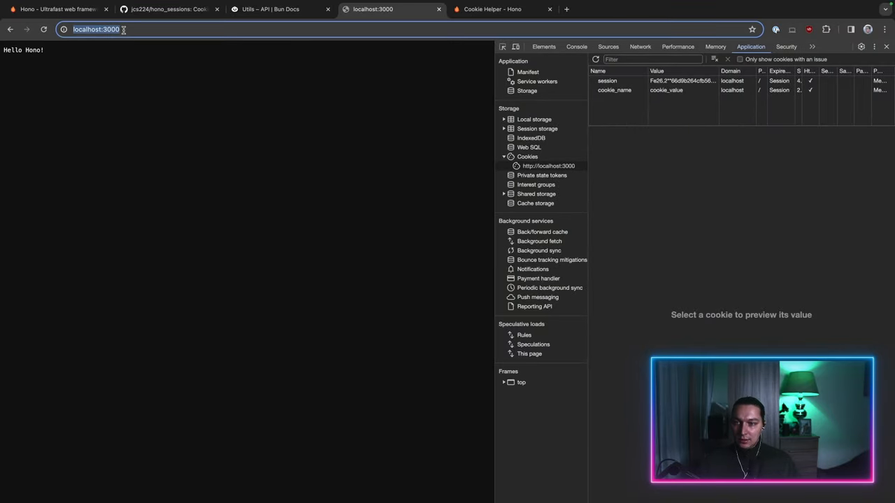
{"action": "key", "text": "Return"}
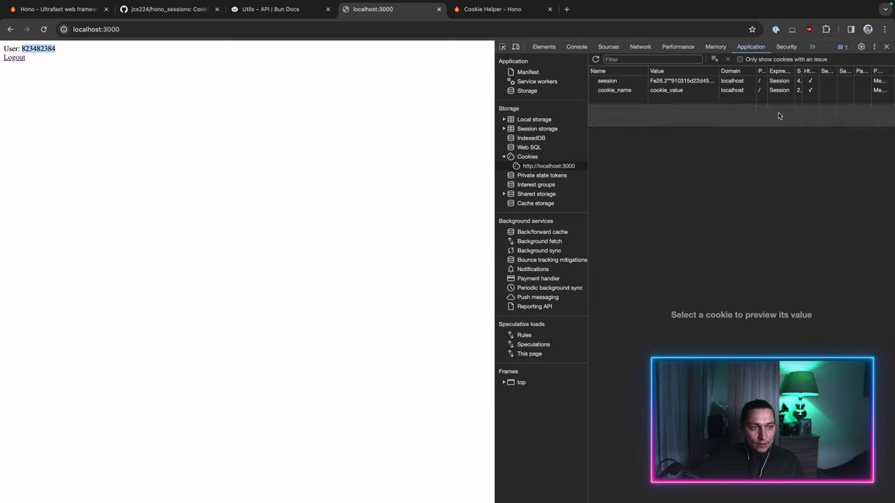
{"action": "left_click", "coordinate": [14, 58]}
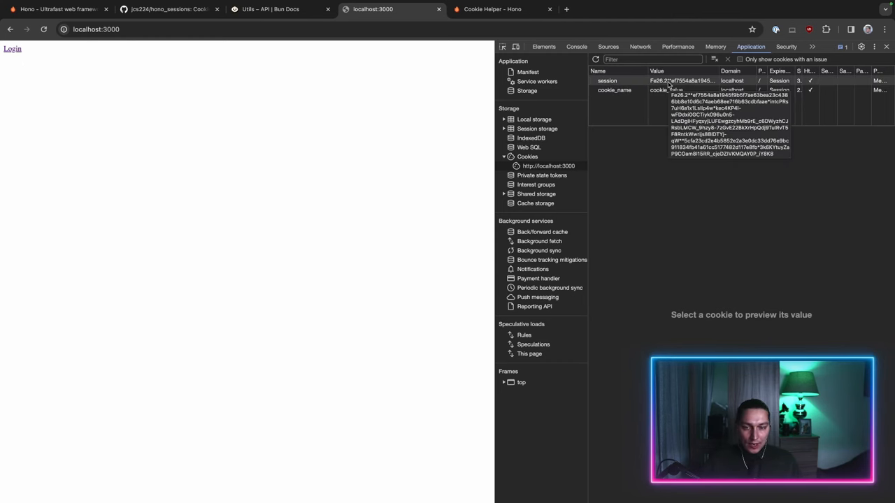
Enlarge WebStorm's terminal and highlight the empty session logged after logout
{"action": "key", "text": "alt+Tab"}
{"action": "left_click_drag", "start_coordinate": [240, 400], "coordinate": [240, 283]}
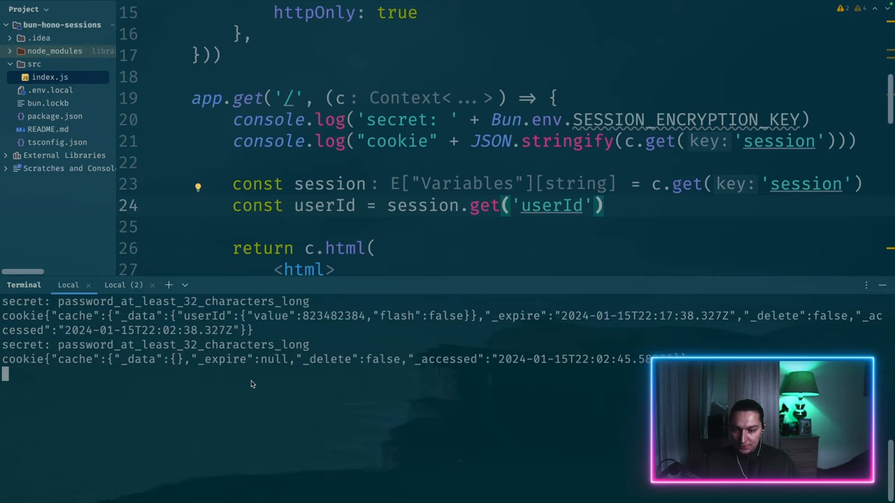
{"action": "left_click_drag", "start_coordinate": [128, 361], "coordinate": [201, 361]}
Review the userId variable and its condition in the root route's JSX, then return to the browser
{"action": "left_click", "coordinate": [336, 205]}
{"action": "double_click", "coordinate": [336, 206]}
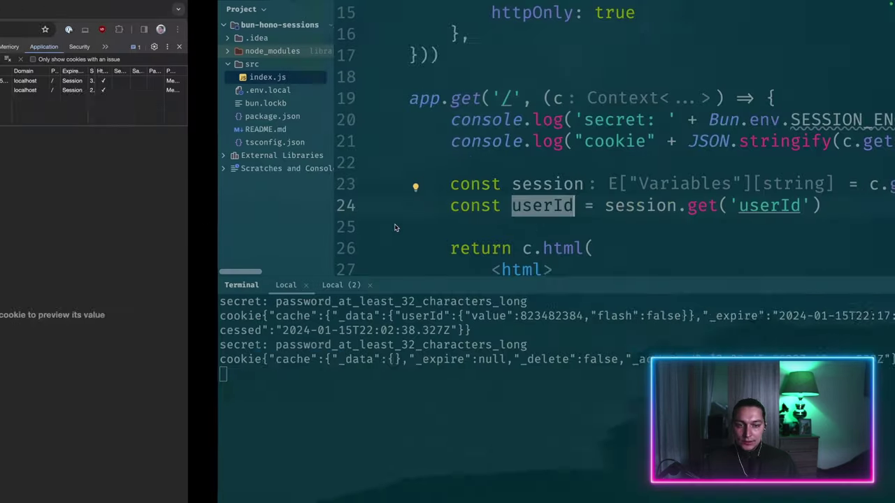
{"action": "scroll", "coordinate": [321, 226], "scroll_direction": "down", "scroll_amount": 3}
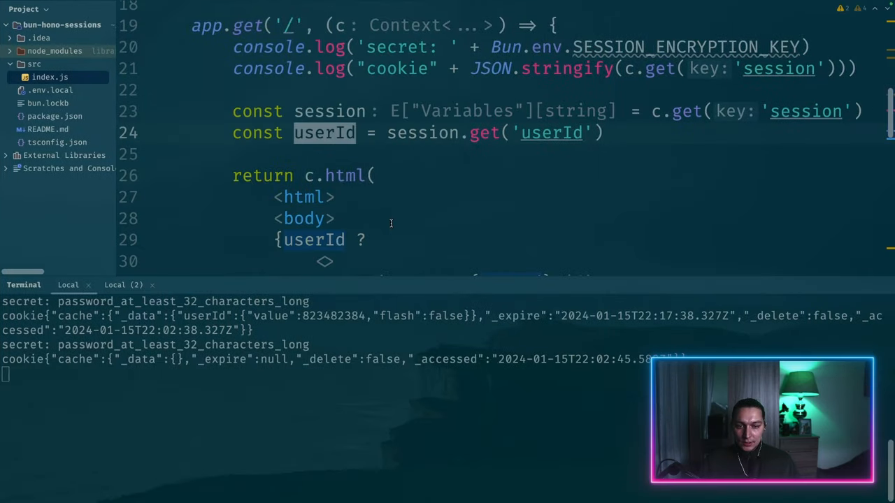
{"action": "left_click", "coordinate": [318, 160]}
{"action": "double_click", "coordinate": [318, 159]}
{"action": "scroll", "coordinate": [318, 159], "scroll_direction": "down", "scroll_amount": 2}
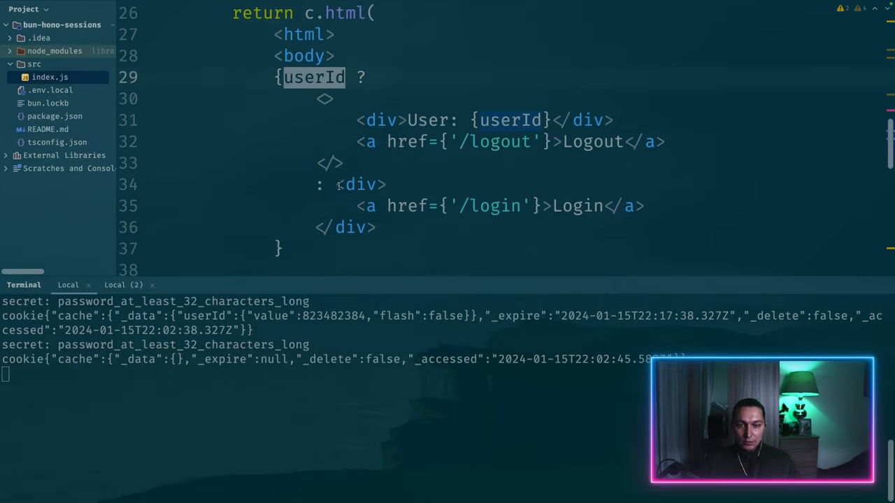
{"action": "left_click_drag", "start_coordinate": [336, 184], "coordinate": [378, 228]}
{"action": "left_click", "coordinate": [378, 228]}
{"action": "key", "text": "ctrl+Right"}
{"action": "left_click", "coordinate": [44, 28]}
{"action": "left_click", "coordinate": [12, 48]}
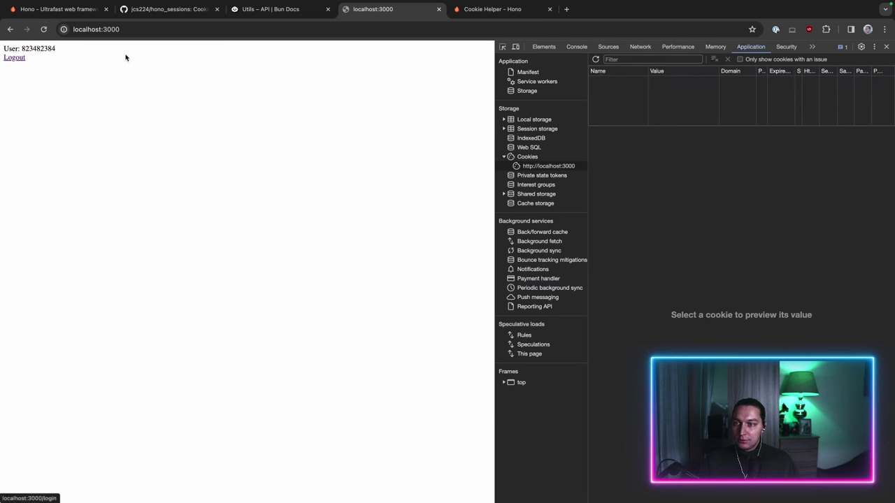
{"action": "left_click_drag", "start_coordinate": [4, 47], "coordinate": [82, 53]}
{"action": "left_click", "coordinate": [82, 53]}
Dismiss the page's context menu and return to WebStorm to read the new session log
{"action": "right_click", "coordinate": [165, 56]}
{"action": "key", "text": "Escape"}
{"action": "key", "text": "ctrl+Left"}
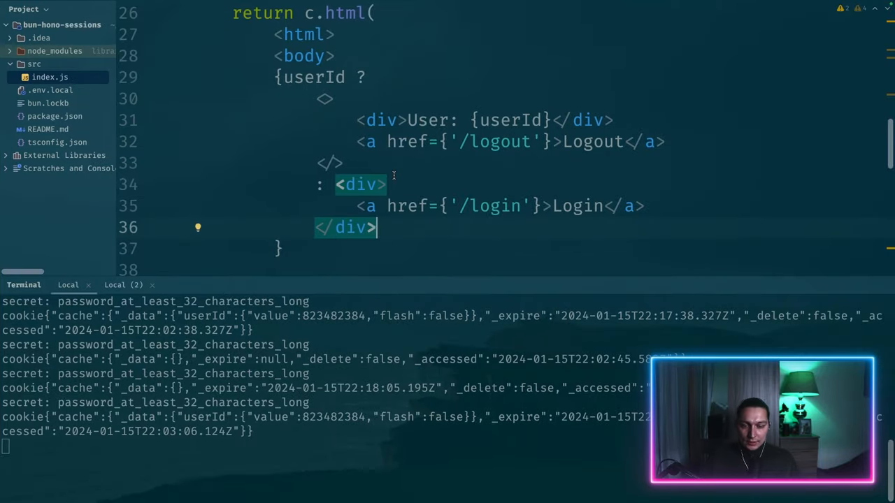